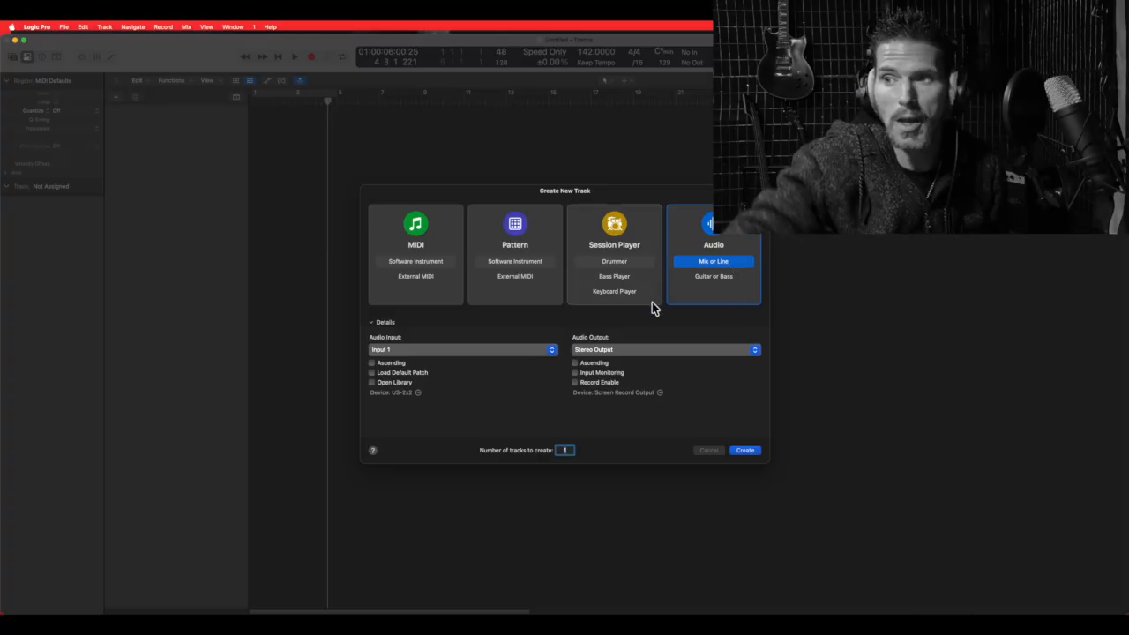
Step: Create one Guitar or Bass audio track and browse the Clean Bass and Crunch Bass patches under Electric Guitar and Bass
click(730, 279)
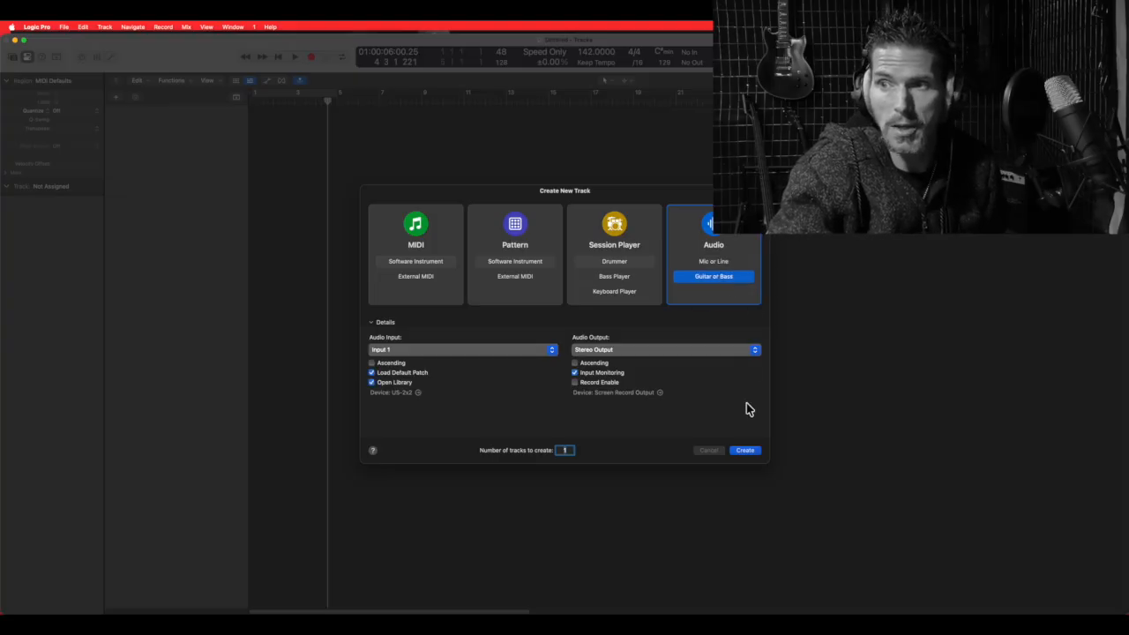
click(746, 451)
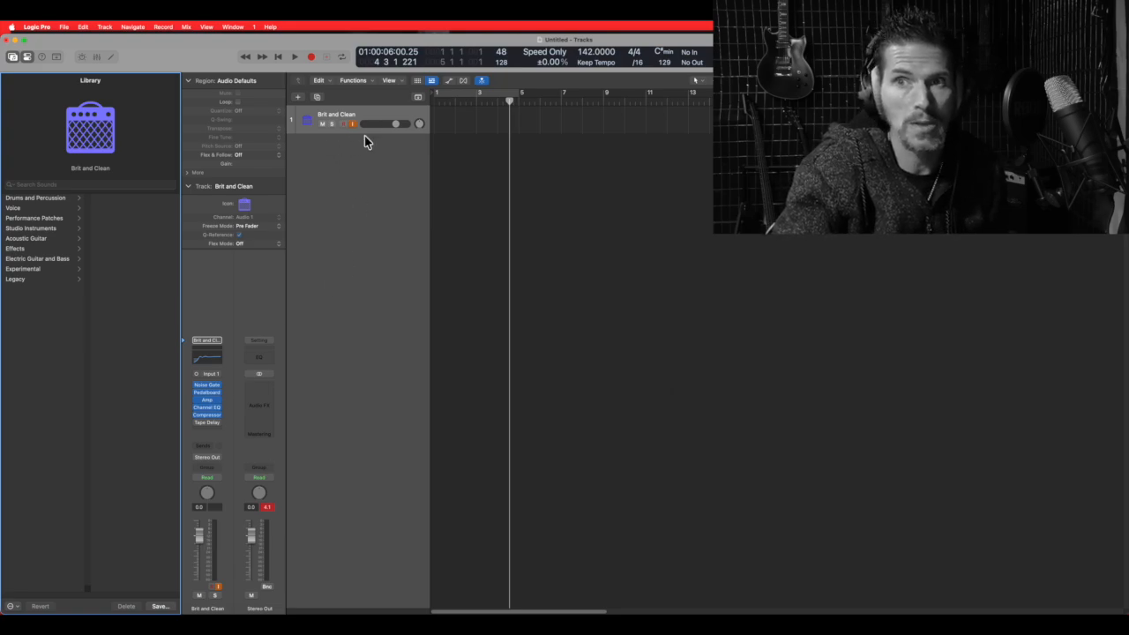
click(53, 260)
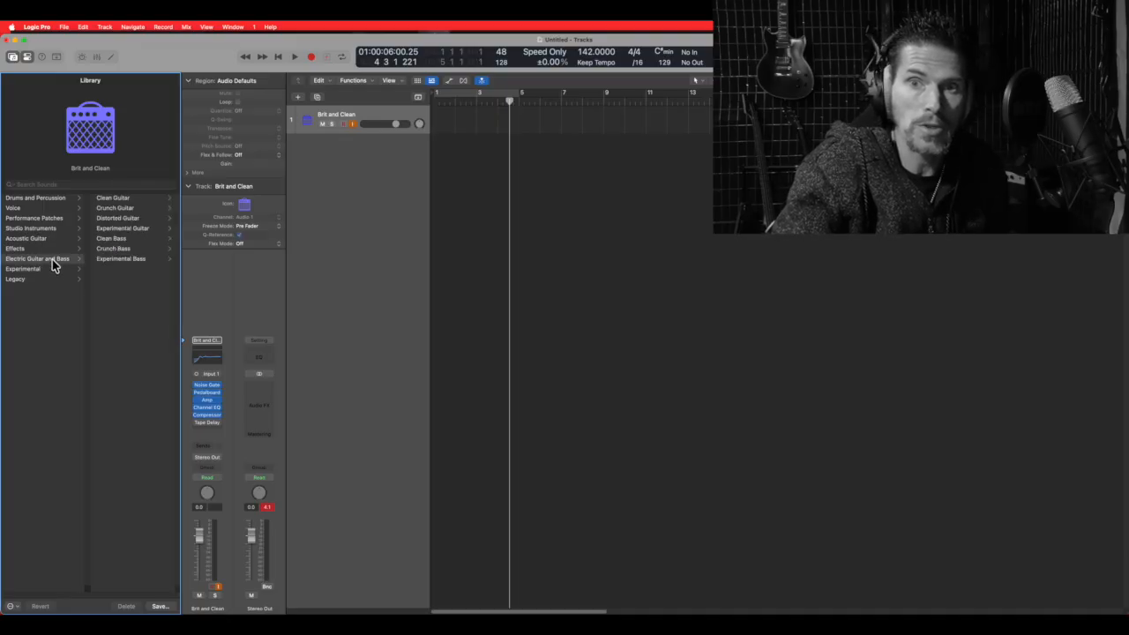
click(123, 240)
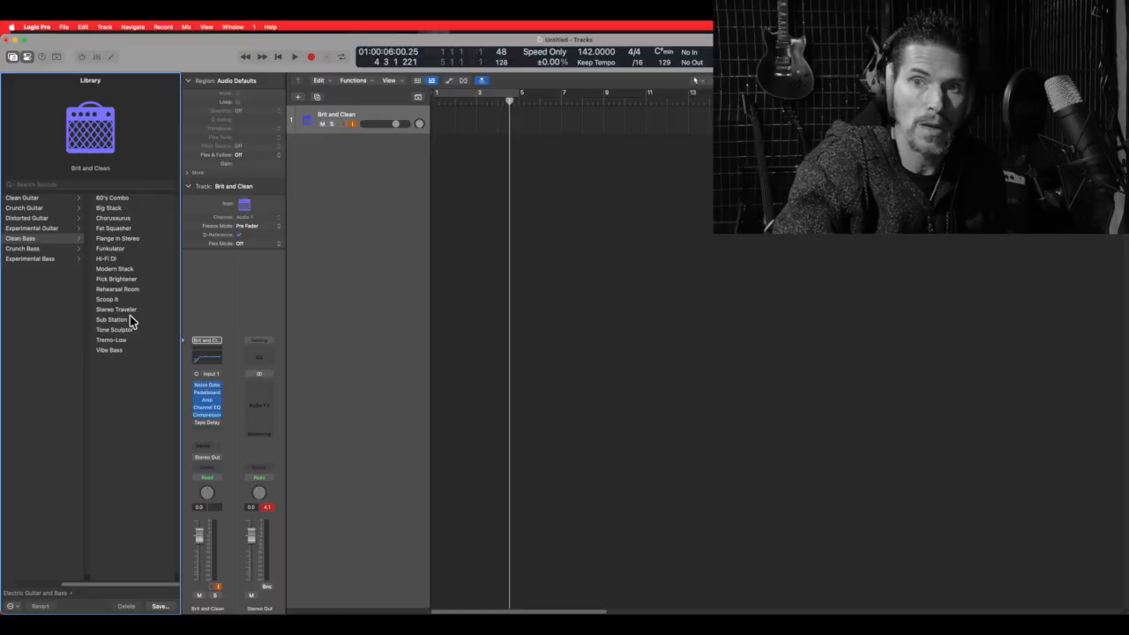
click(44, 249)
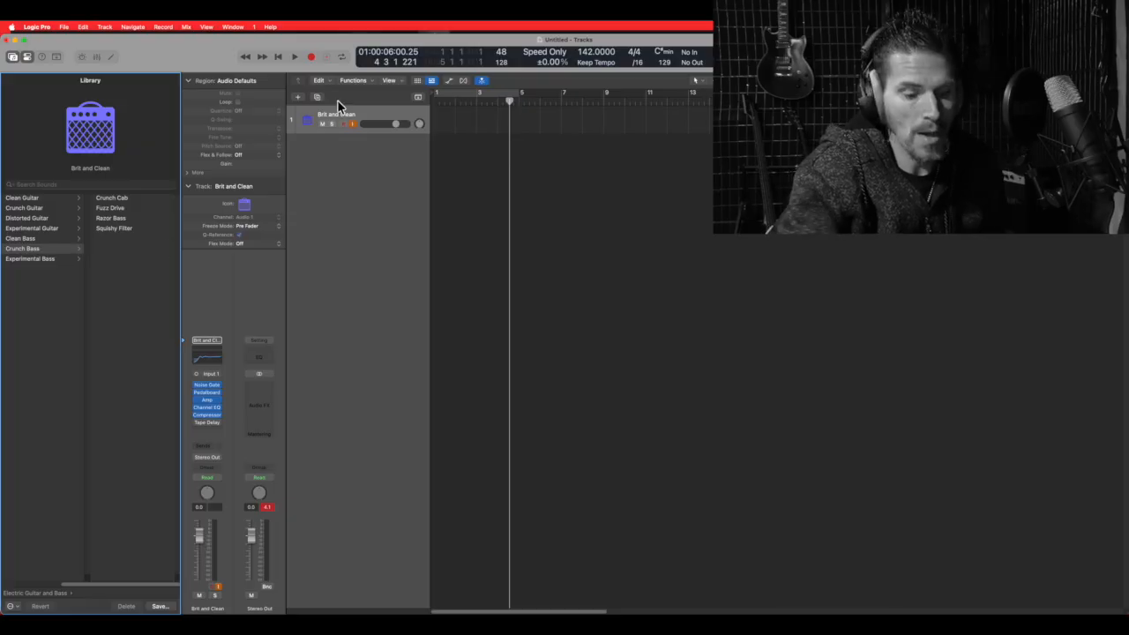
Step: Delete the Brit and Clean track
right_click(367, 113)
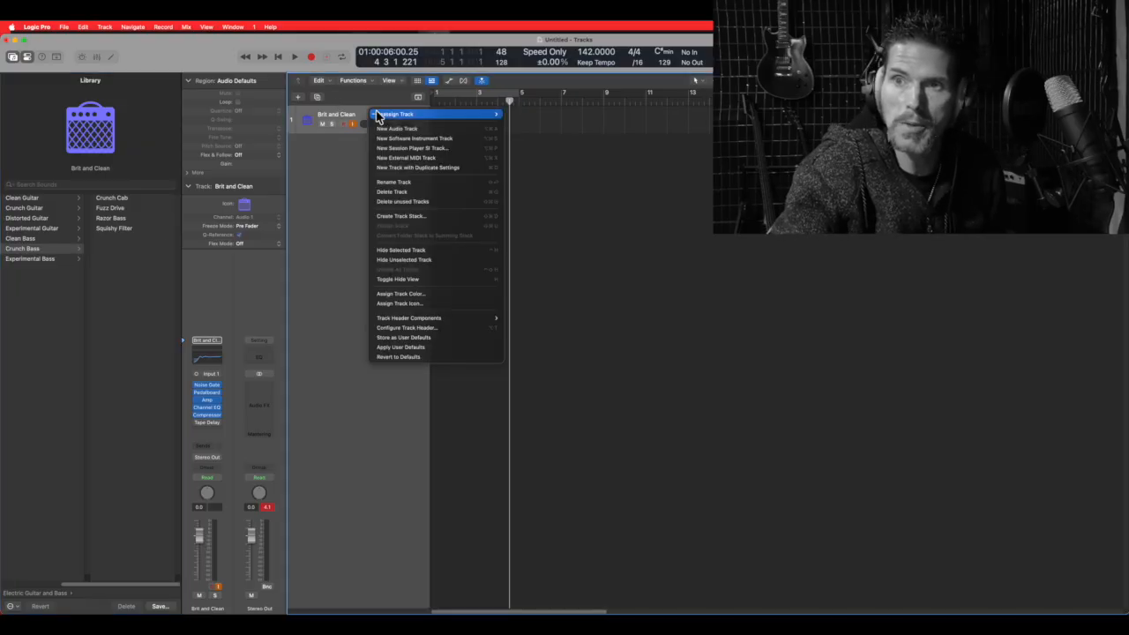
click(357, 136)
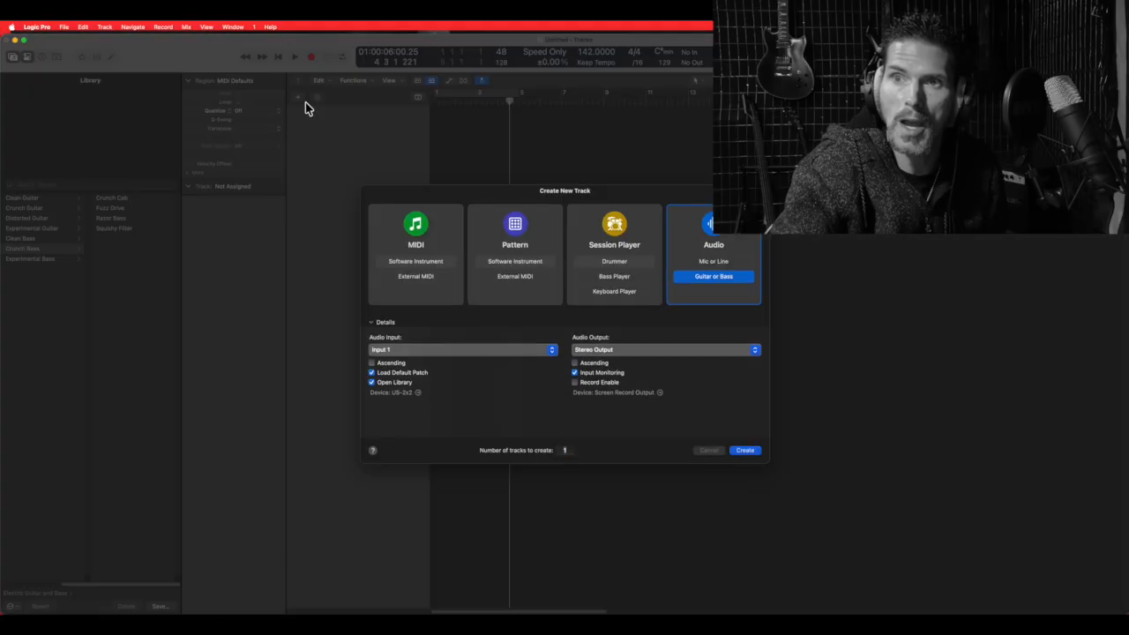
Step: Create one Mic or Line audio track with Input 1 as audio input and Stereo Output as audio output
click(735, 263)
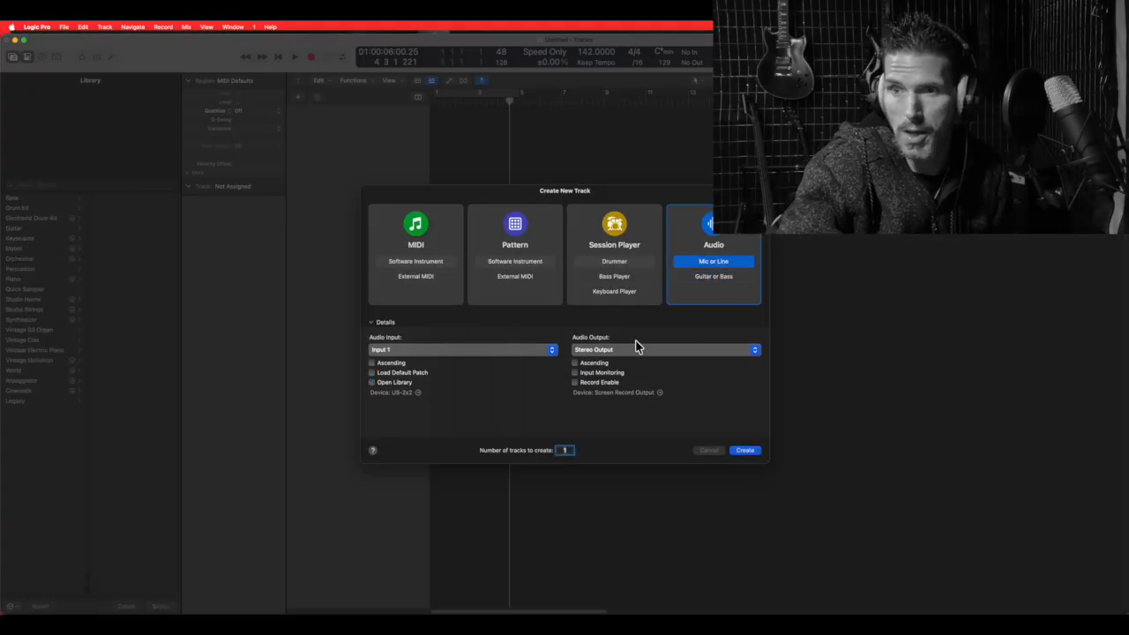
click(551, 350)
click(419, 366)
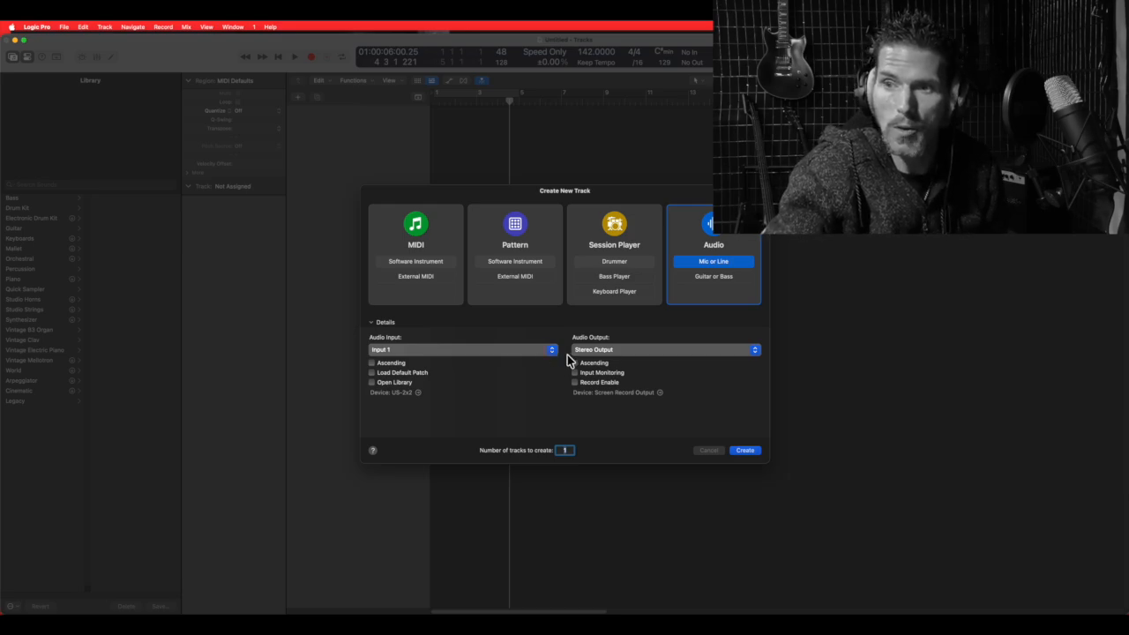
click(550, 351)
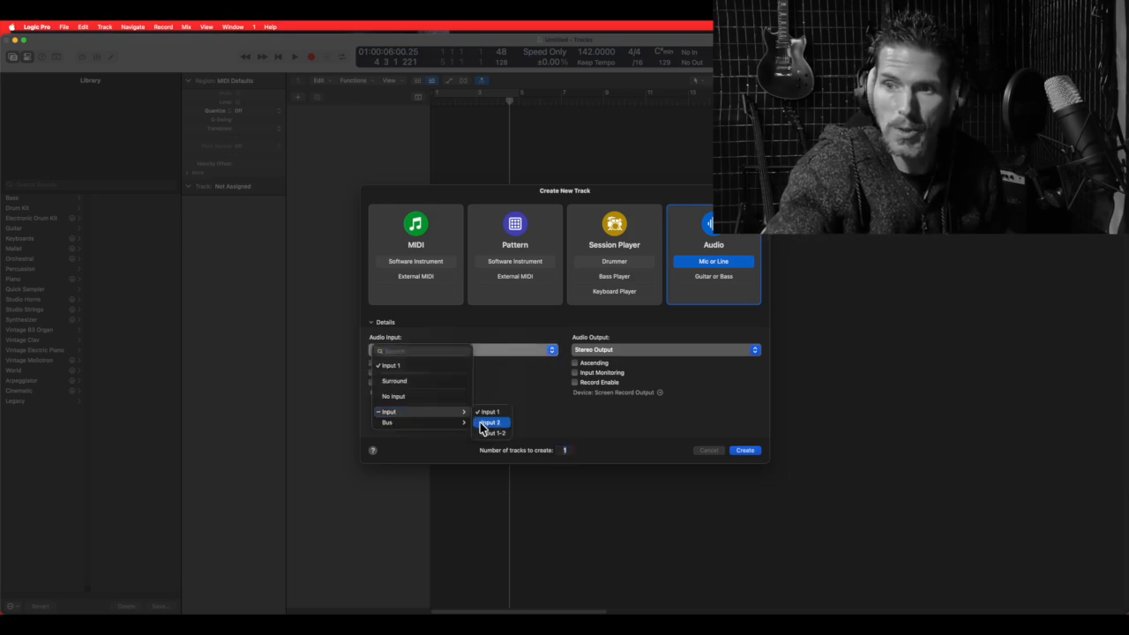
click(518, 401)
click(741, 452)
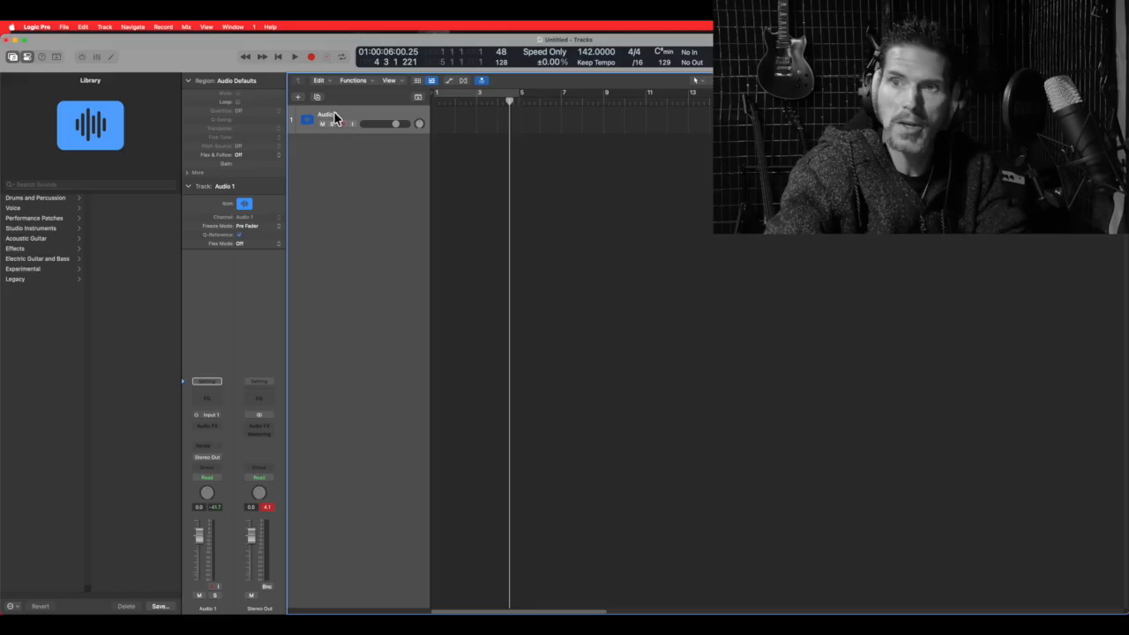
Step: Assign a blue-violet color to the Audio 1 track
right_click(334, 118)
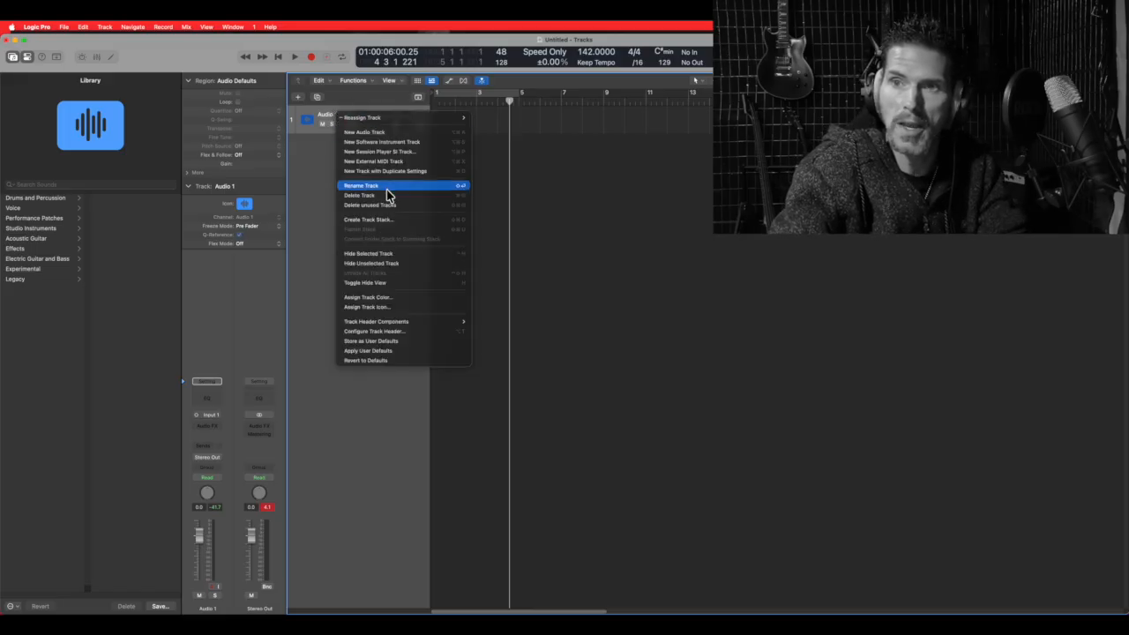
click(404, 298)
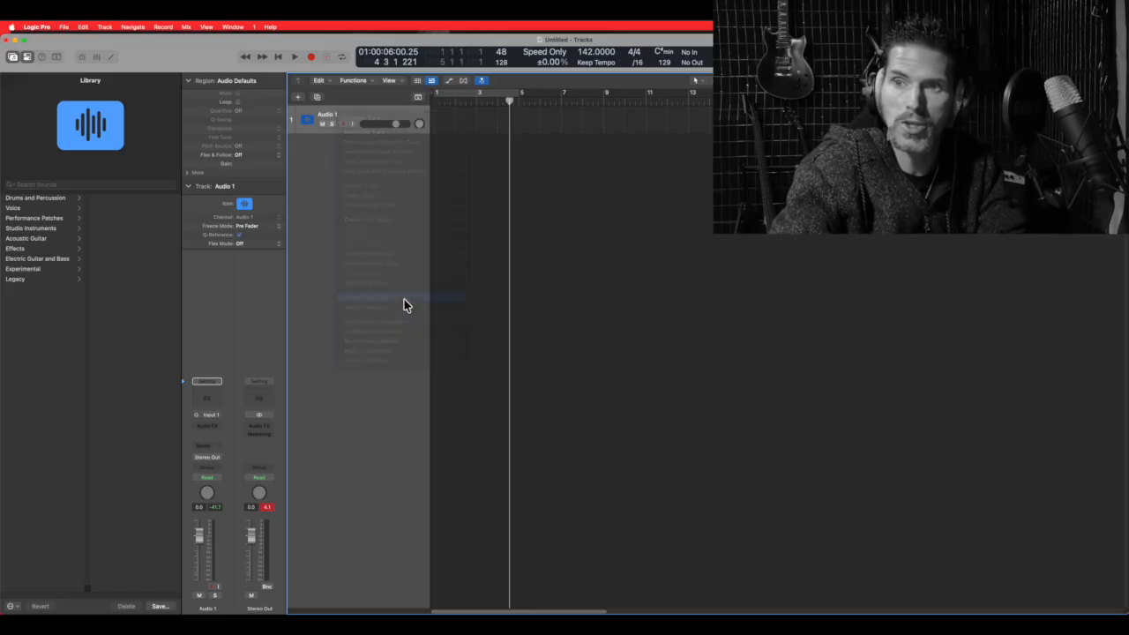
click(720, 469)
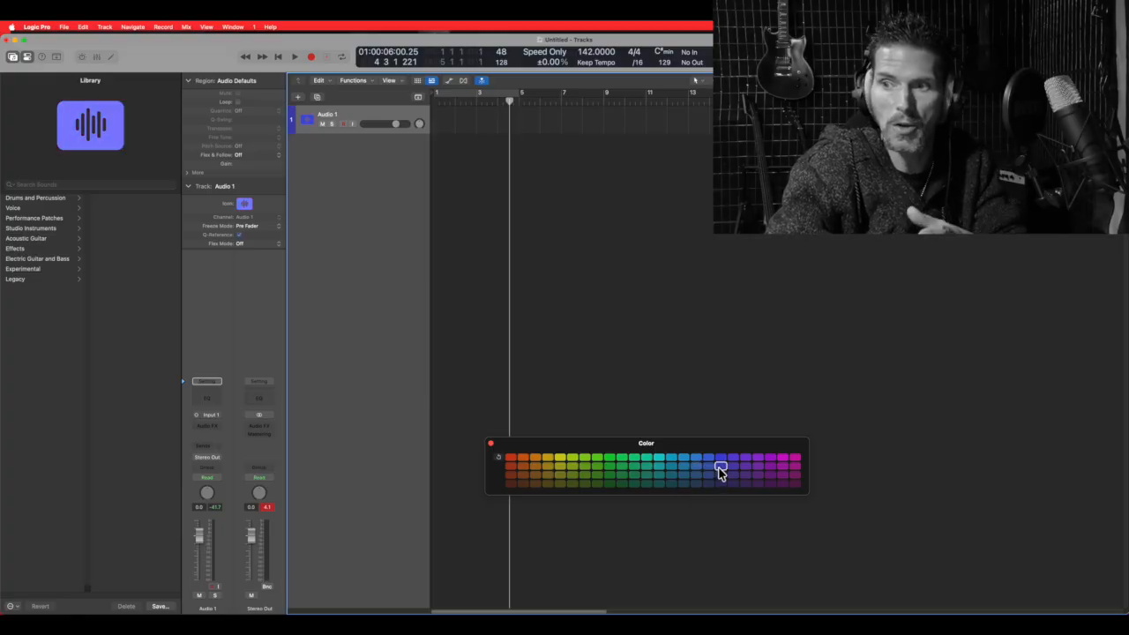
click(490, 444)
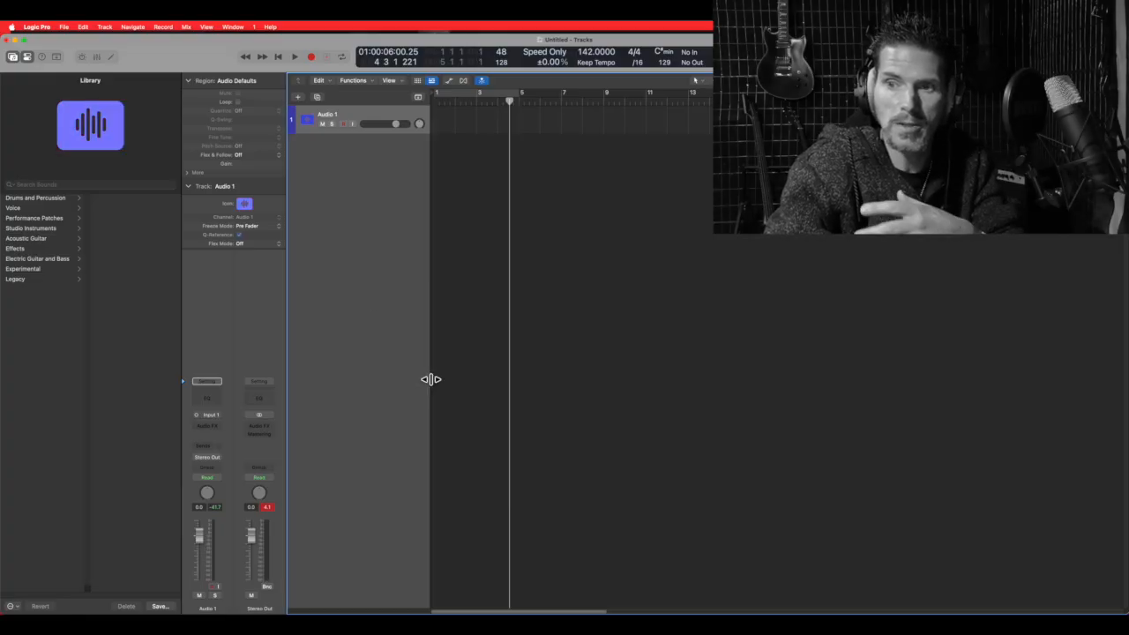
Step: Set the Audio 1 track's icon to the sunburst electric bass from the Bass category
ctrl+click(306, 124)
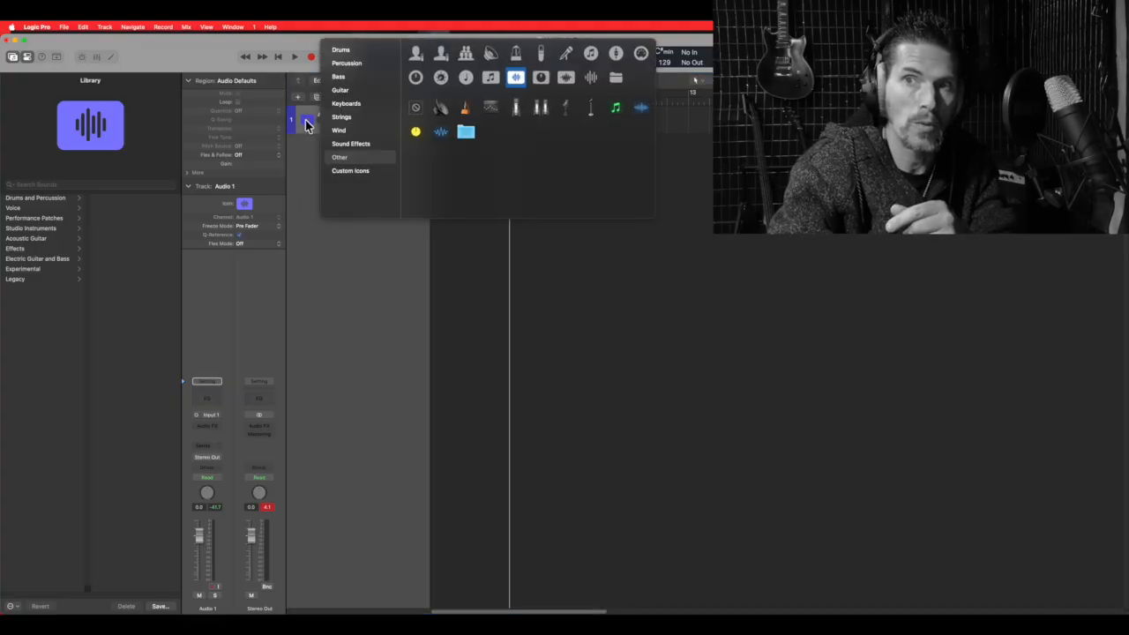
click(340, 77)
click(555, 88)
click(555, 93)
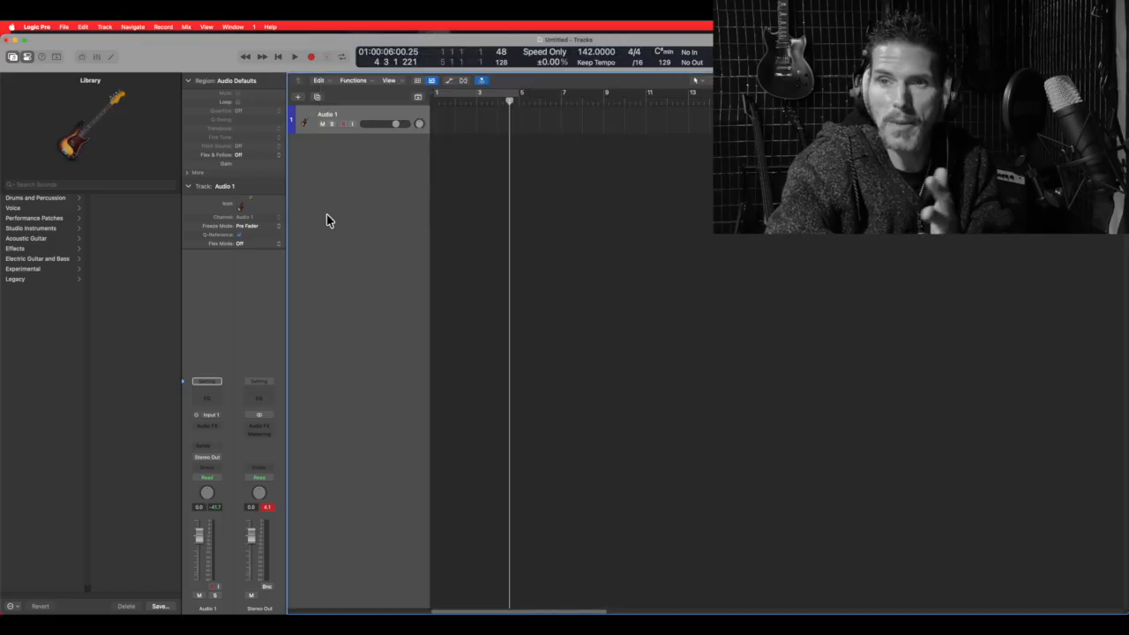
Step: Rename the Audio 1 track as Bass DI
right_click(330, 123)
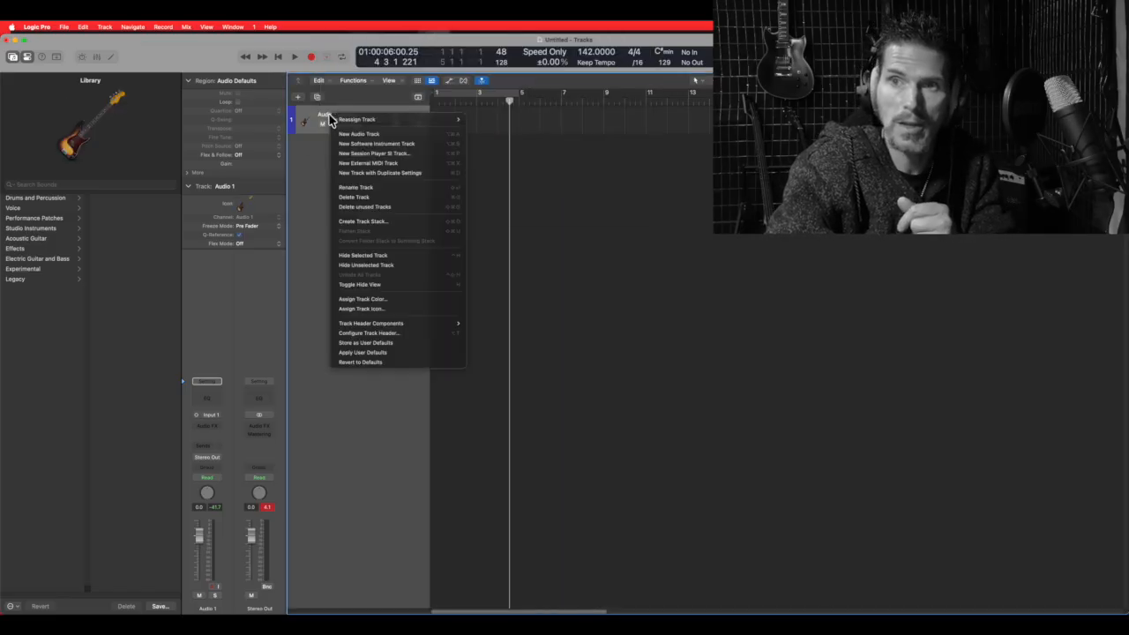
click(384, 187)
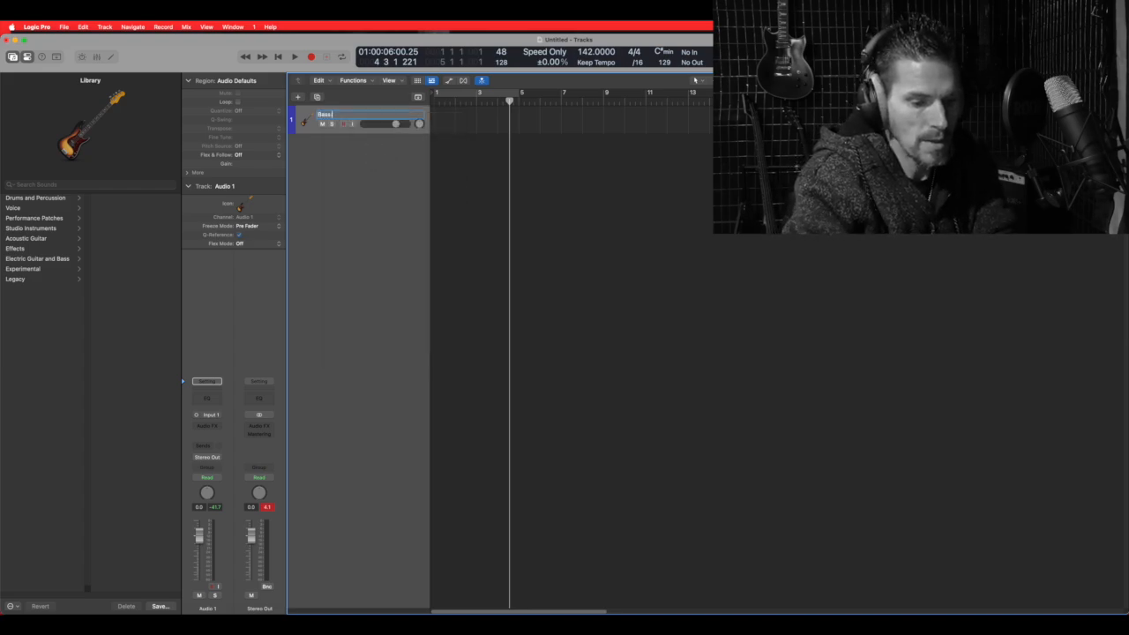
key(Return)
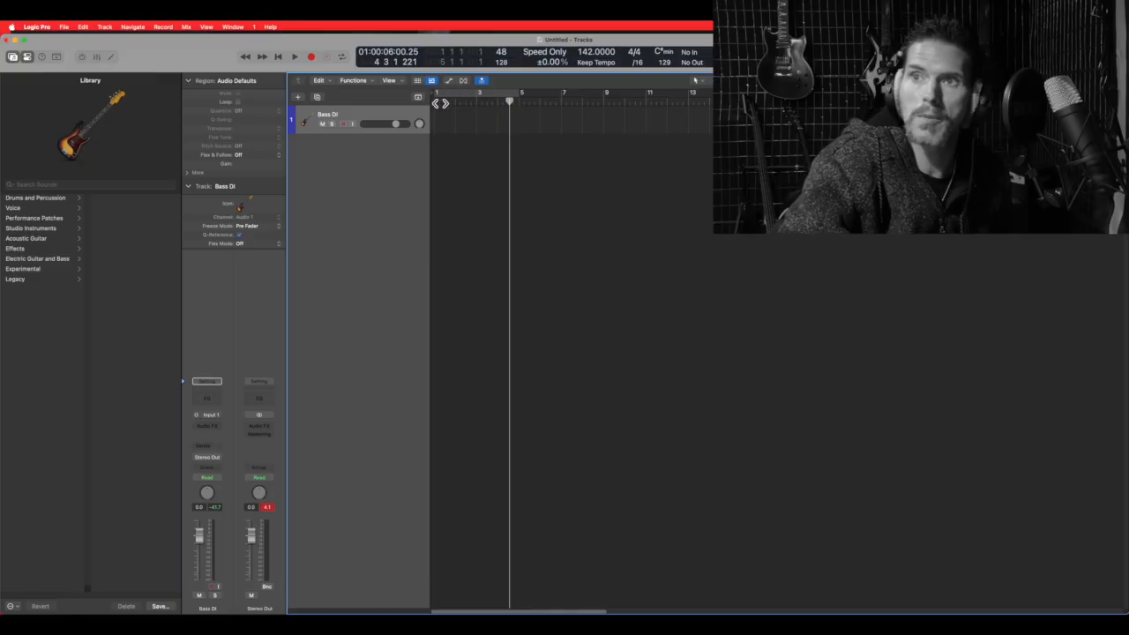
Step: Turn on the cycle range in the ruler and set it from bar 3 to bar 17
drag(438, 93, 620, 93)
drag(491, 93, 516, 94)
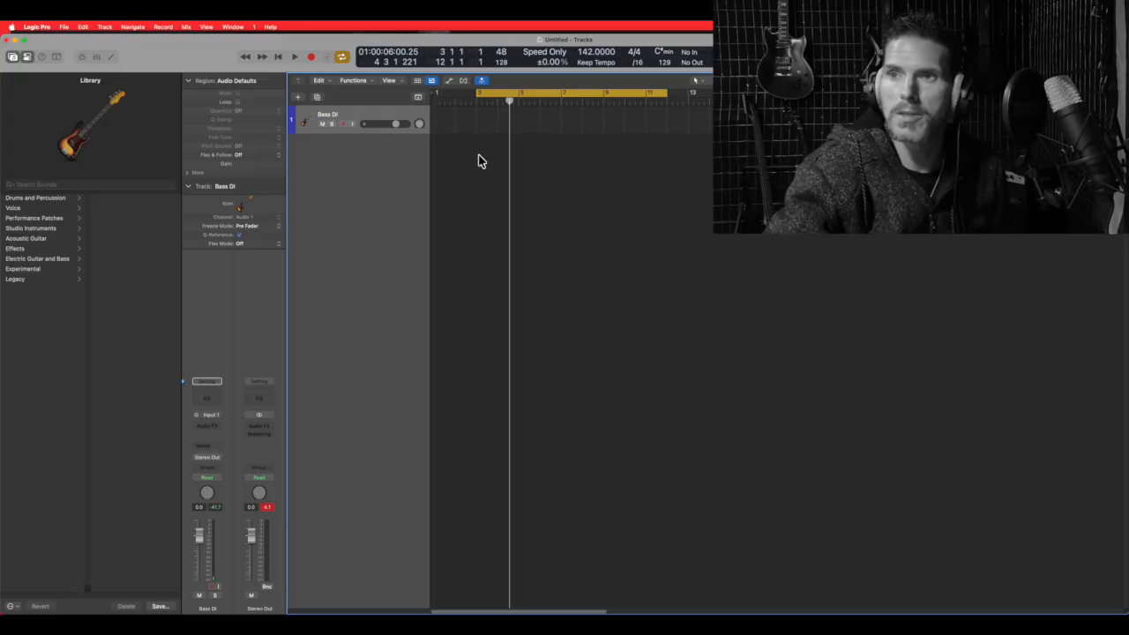
drag(667, 92, 772, 92)
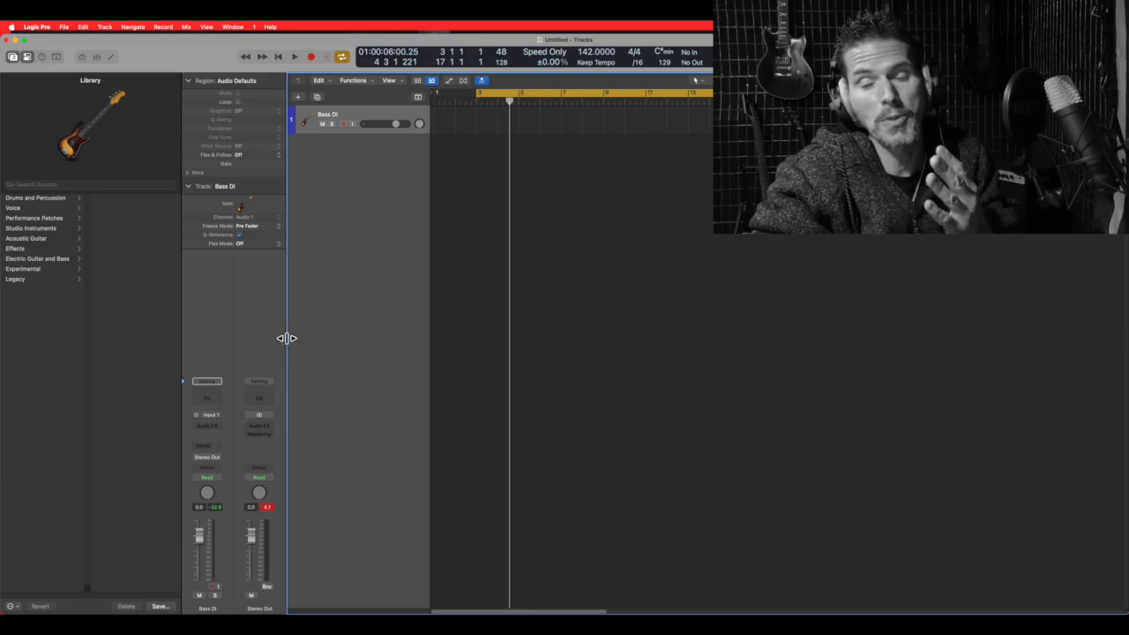
Step: Insert a mono Level Meter from the Metering effects on the Bass DI track and move its window into the empty arrangement area
click(220, 430)
mouse_move(210, 516)
mouse_move(235, 605)
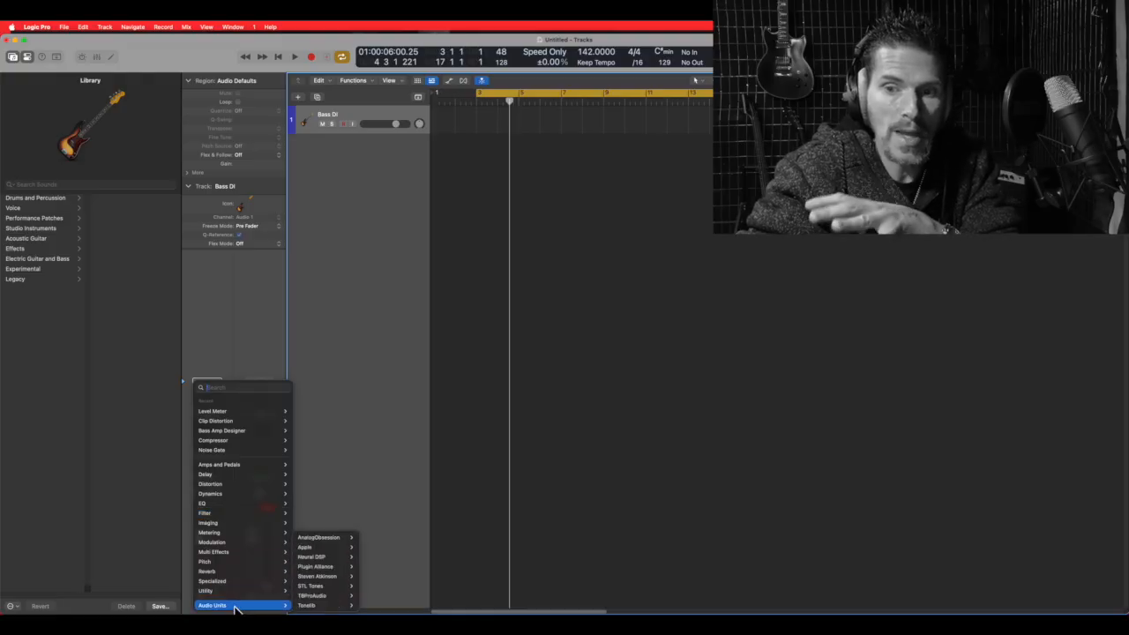
mouse_move(236, 537)
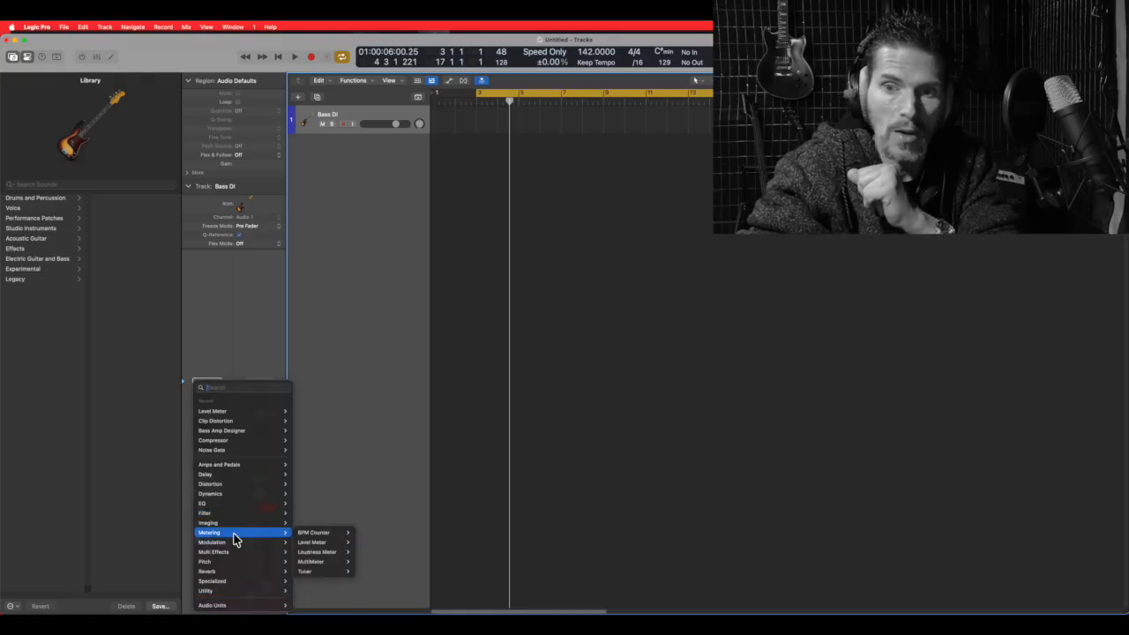
mouse_move(319, 544)
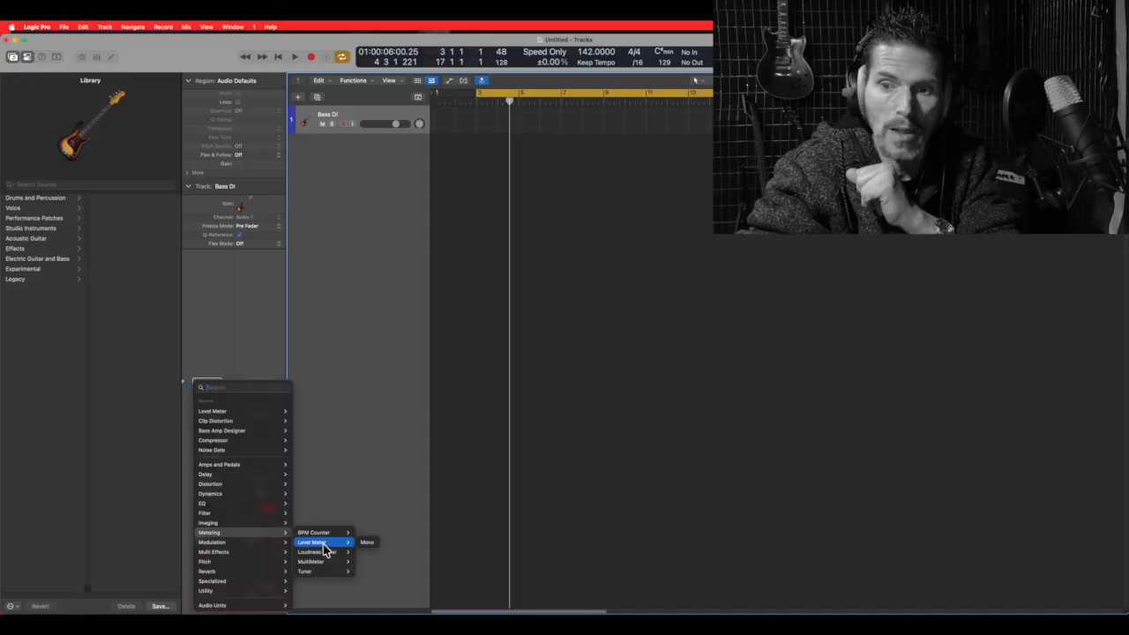
click(367, 542)
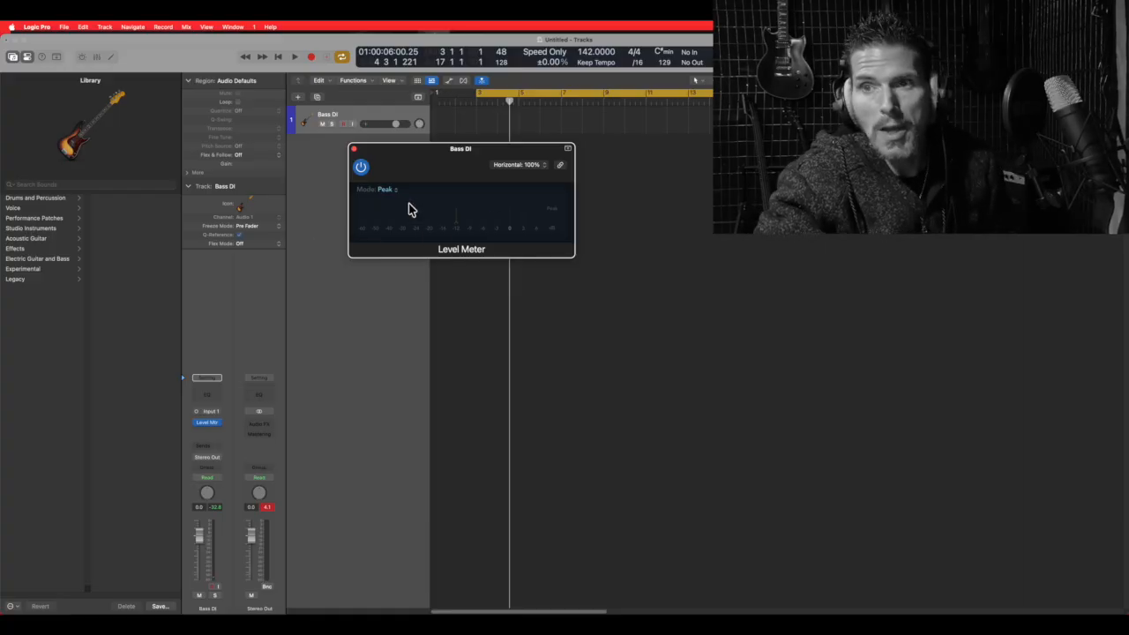
drag(418, 167, 587, 227)
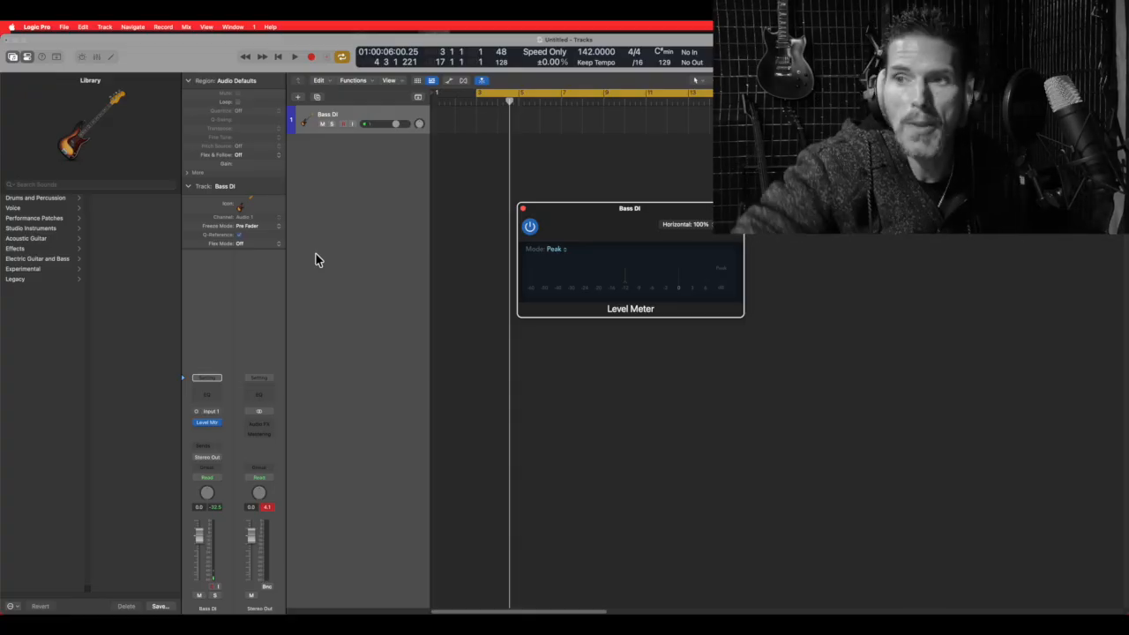
drag(589, 226, 578, 215)
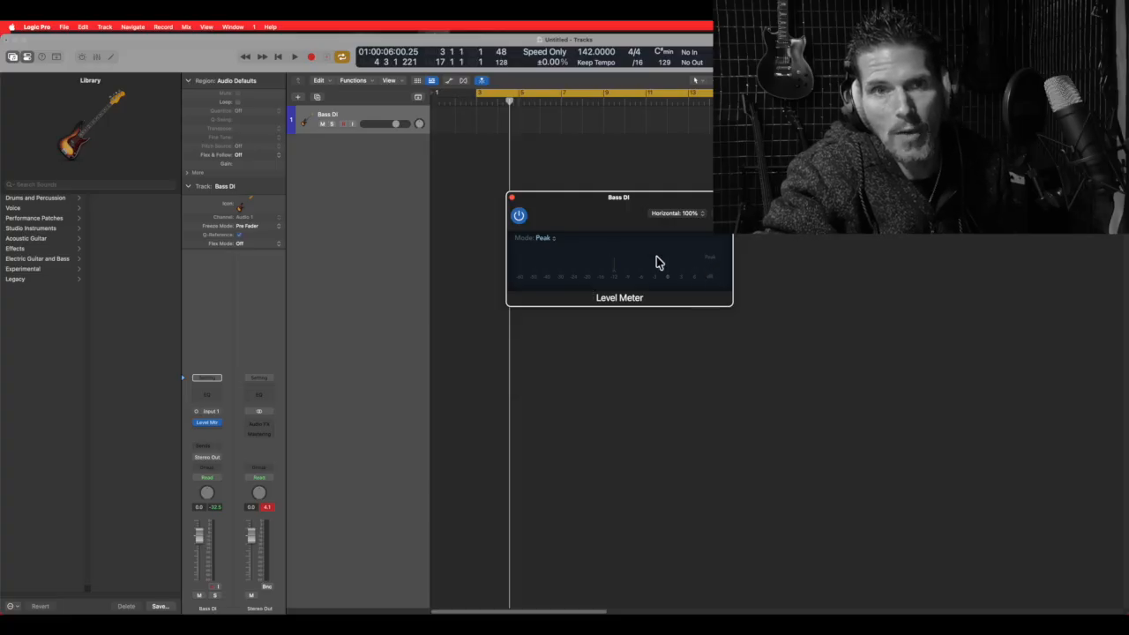
Step: Record a short test take on the Bass DI track from bar 3 to about bar 7, play it back and discard it
click(309, 58)
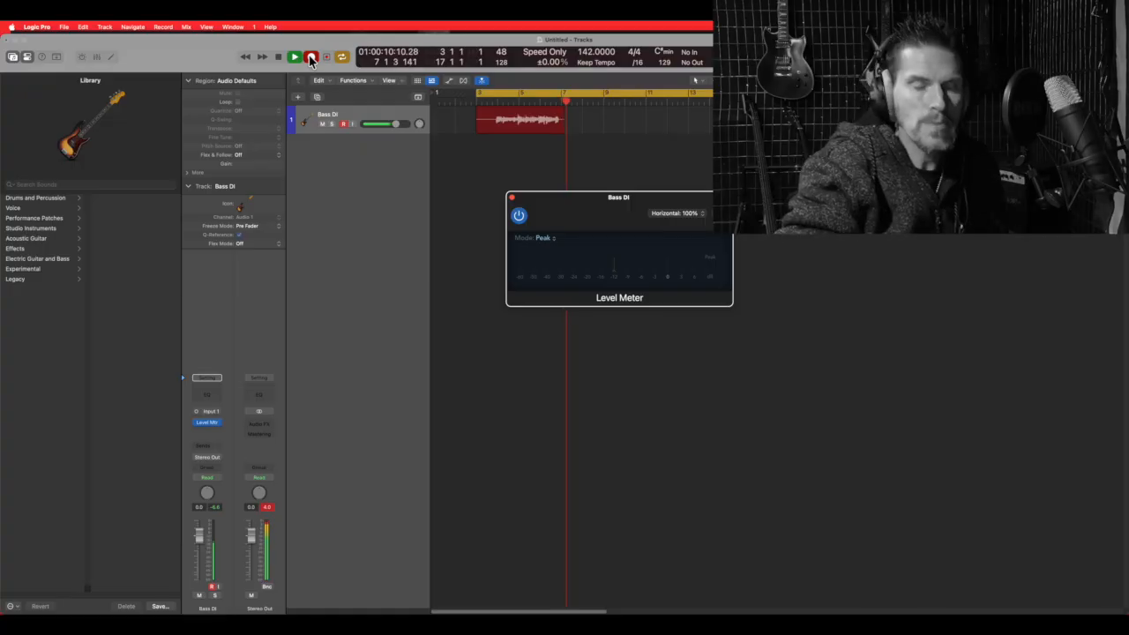
key(space)
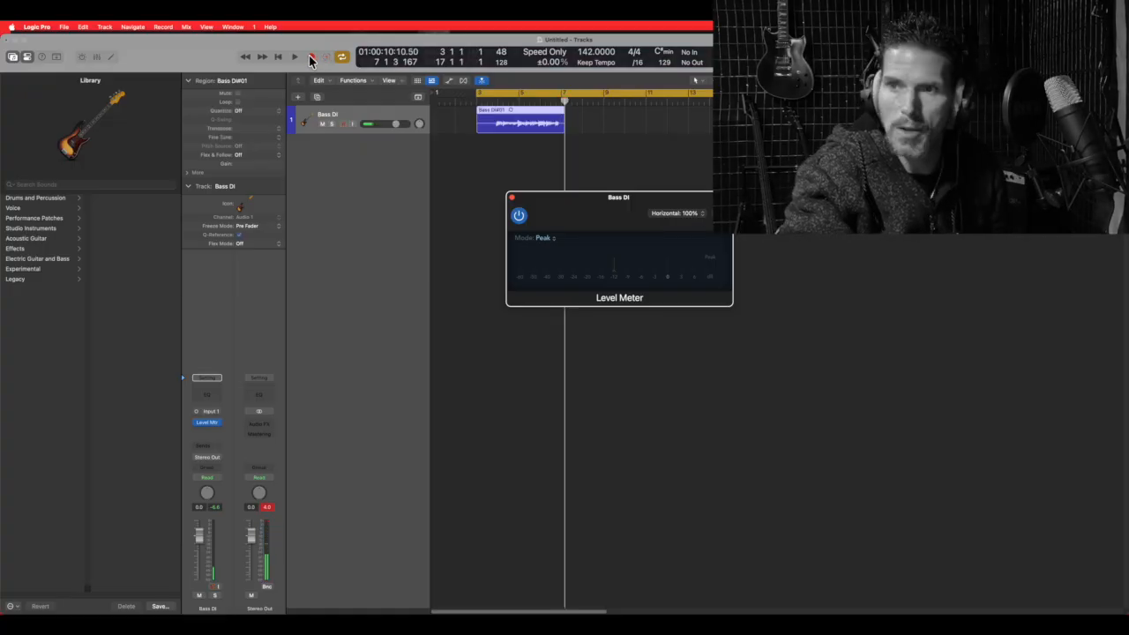
key(space)
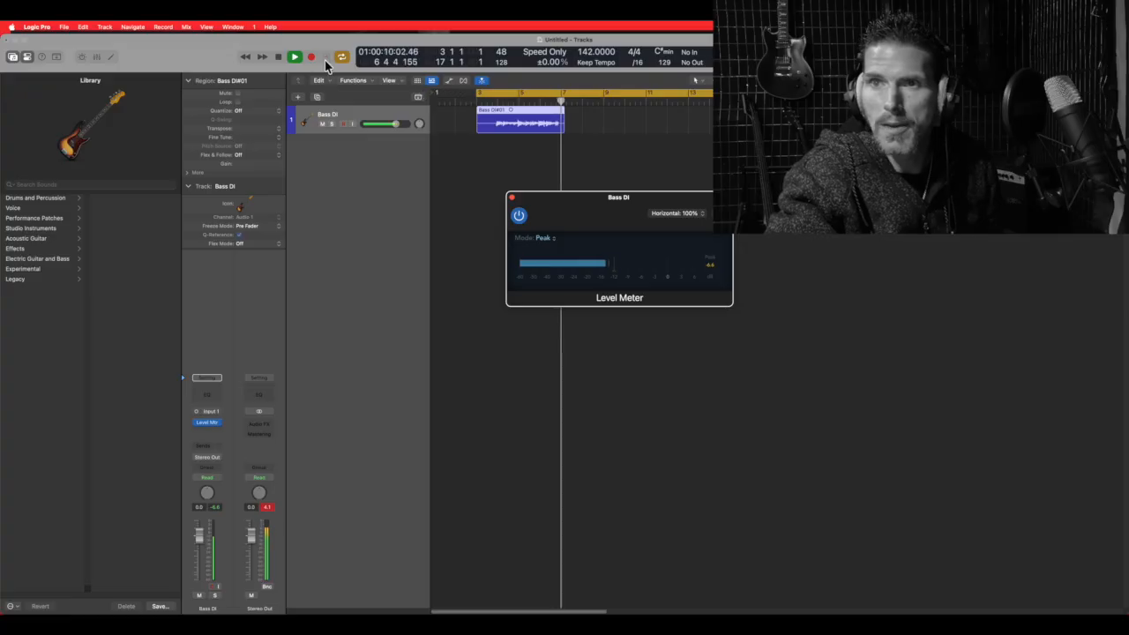
click(274, 56)
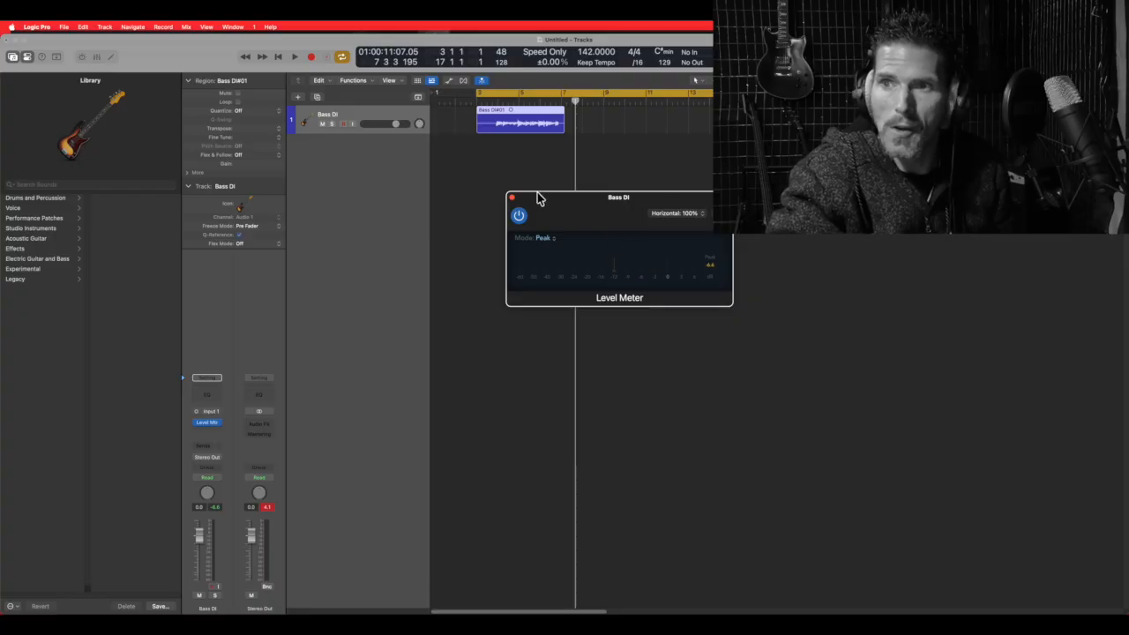
key(Delete)
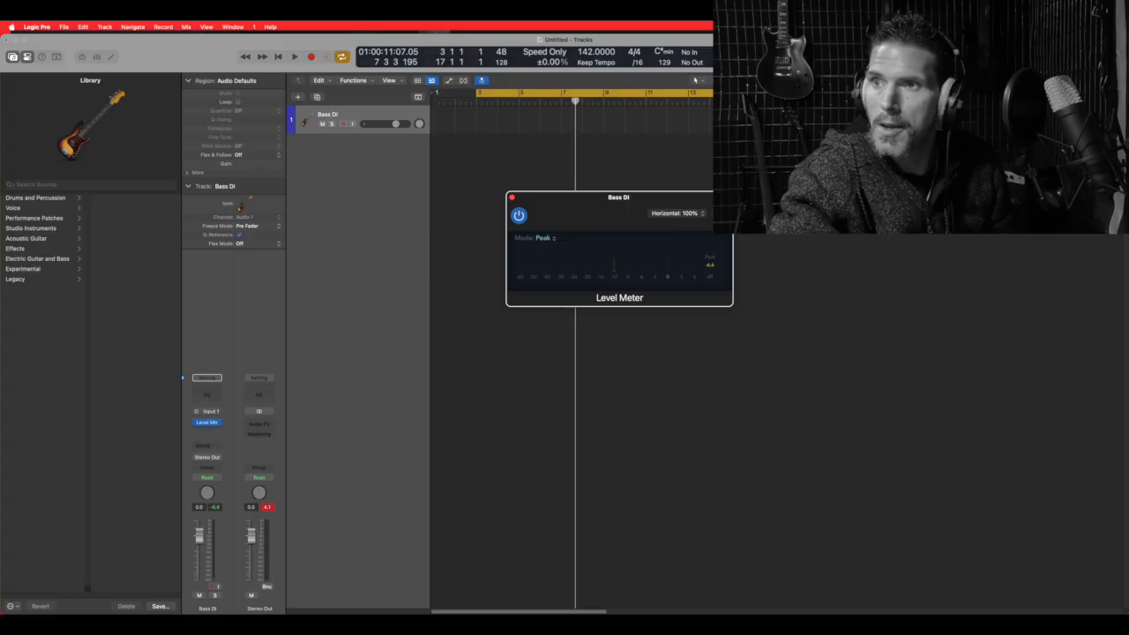
Step: Extend the end of the cycle range to bar 25, beat 3
drag(772, 93, 956, 93)
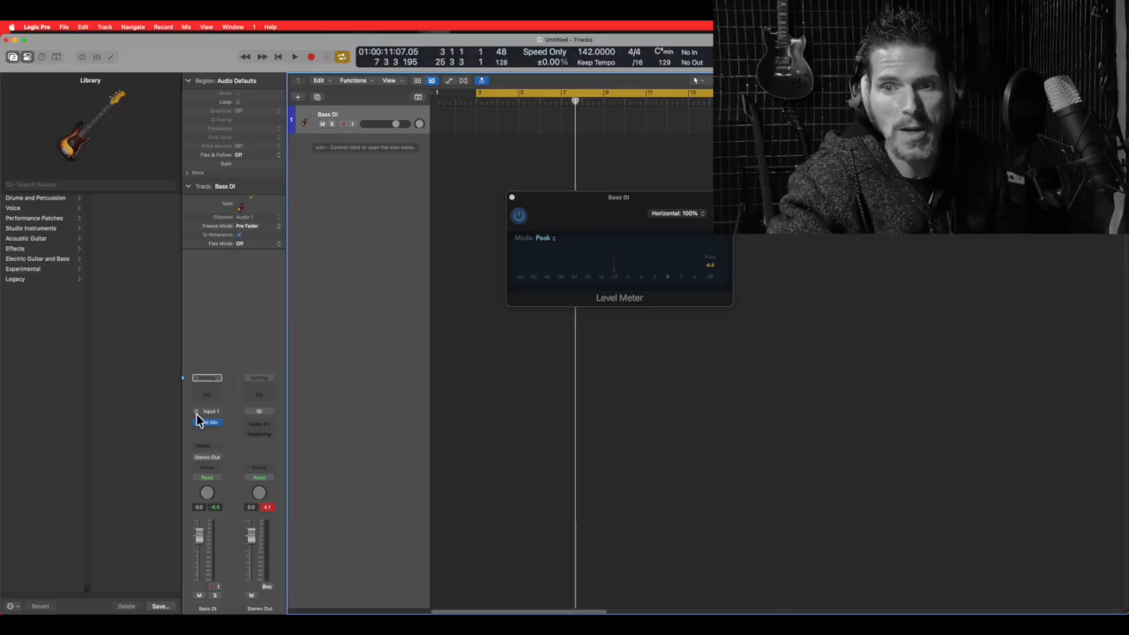
click(220, 431)
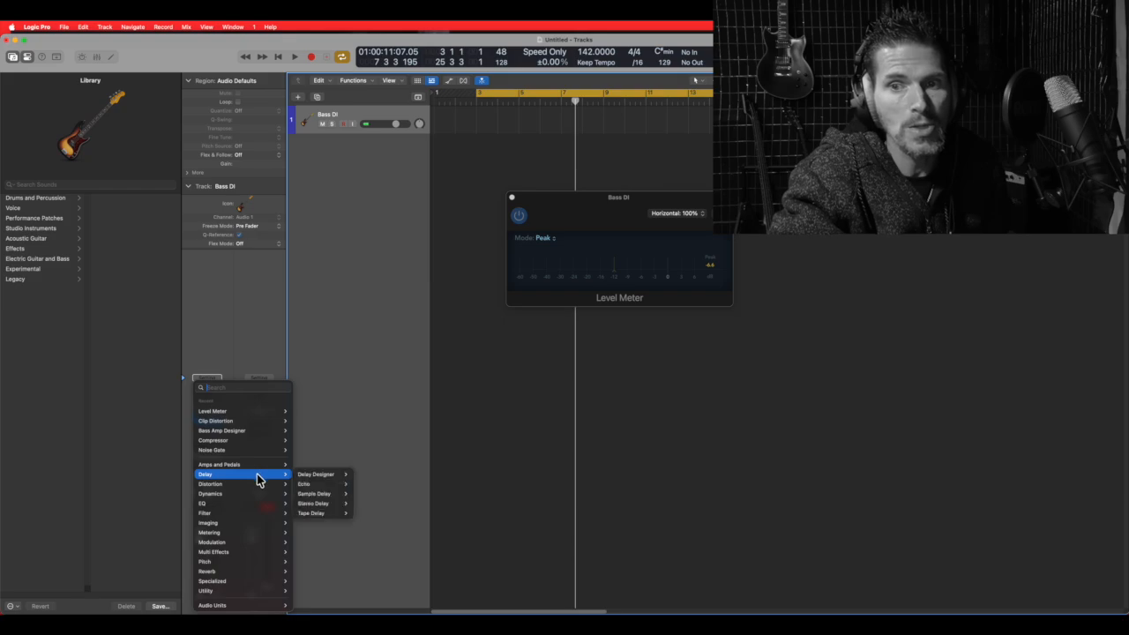
mouse_move(259, 494)
mouse_move(254, 466)
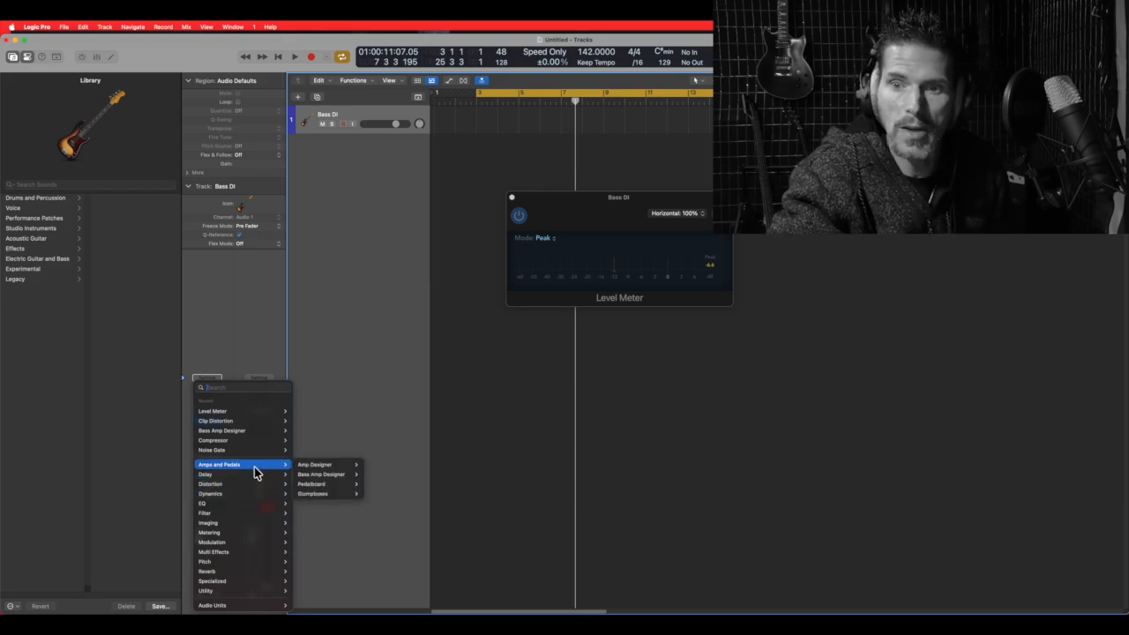
click(345, 205)
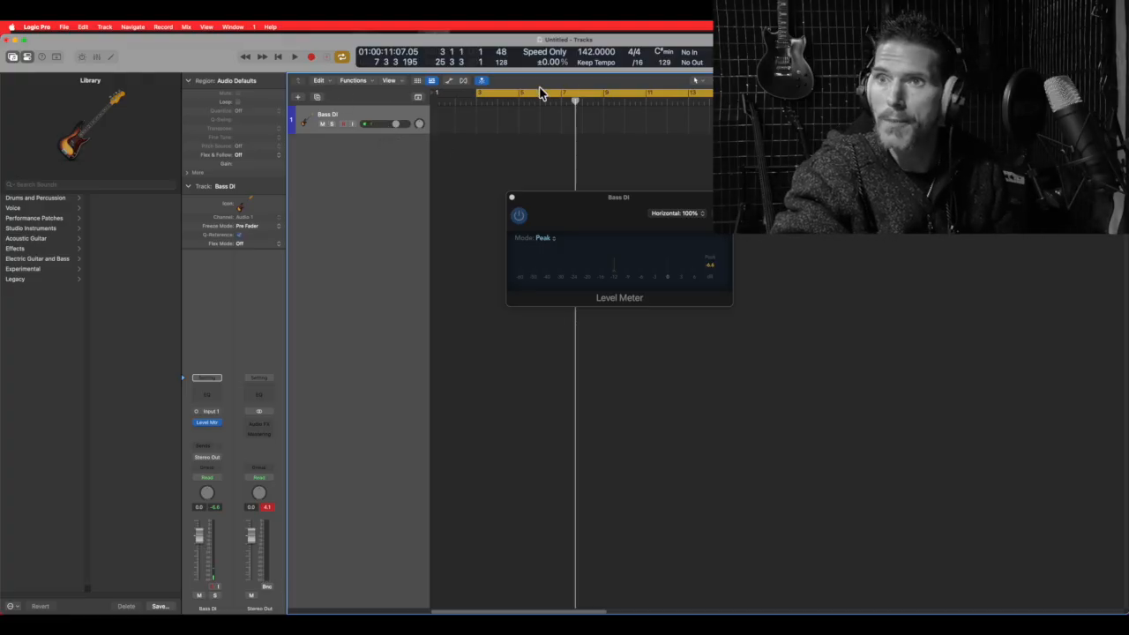
Step: Move the cycle range to start at bar 2 and record a Bass DI take up to about bar 11
drag(518, 91, 495, 91)
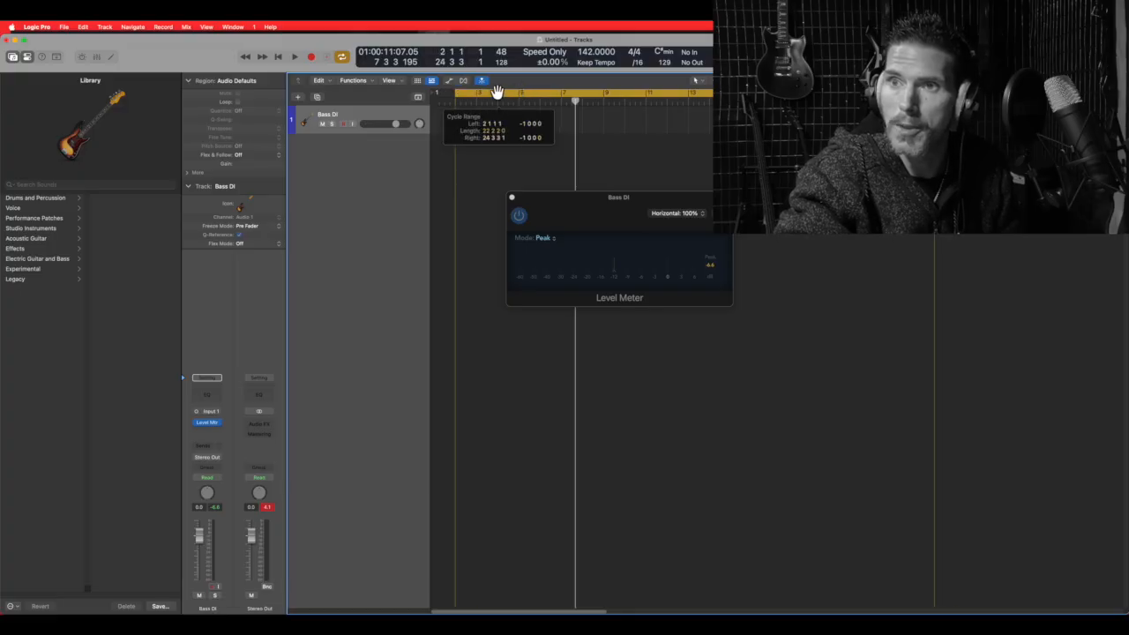
click(313, 59)
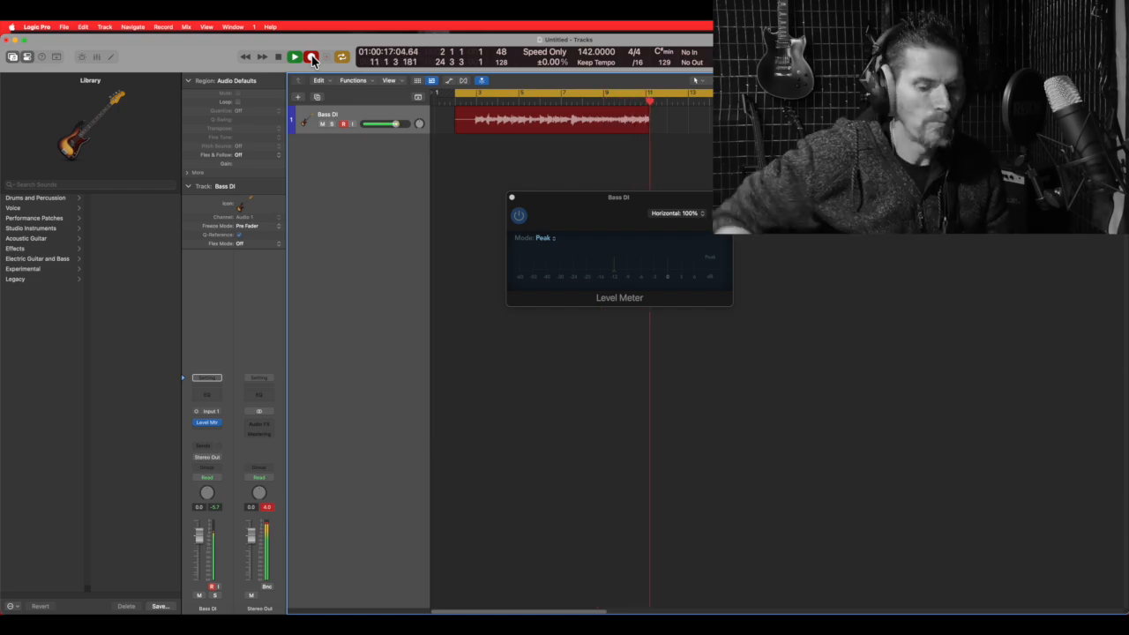
click(313, 58)
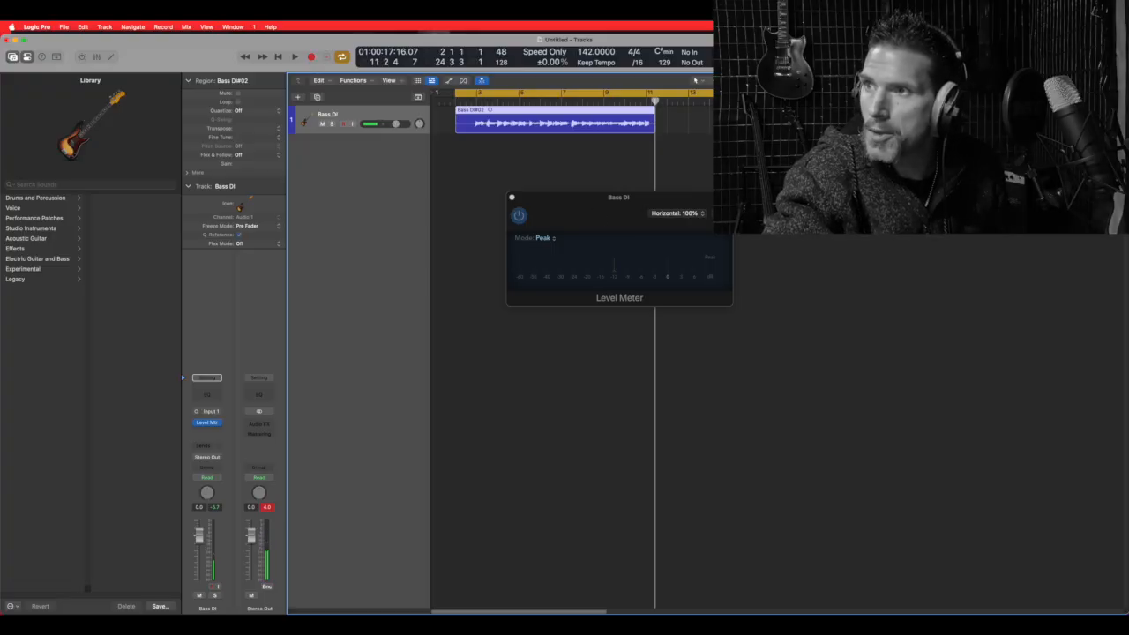
Step: Shorten the cycle range to end at bar 8 and record additional looped takes over the Bass DI region
drag(936, 93, 582, 101)
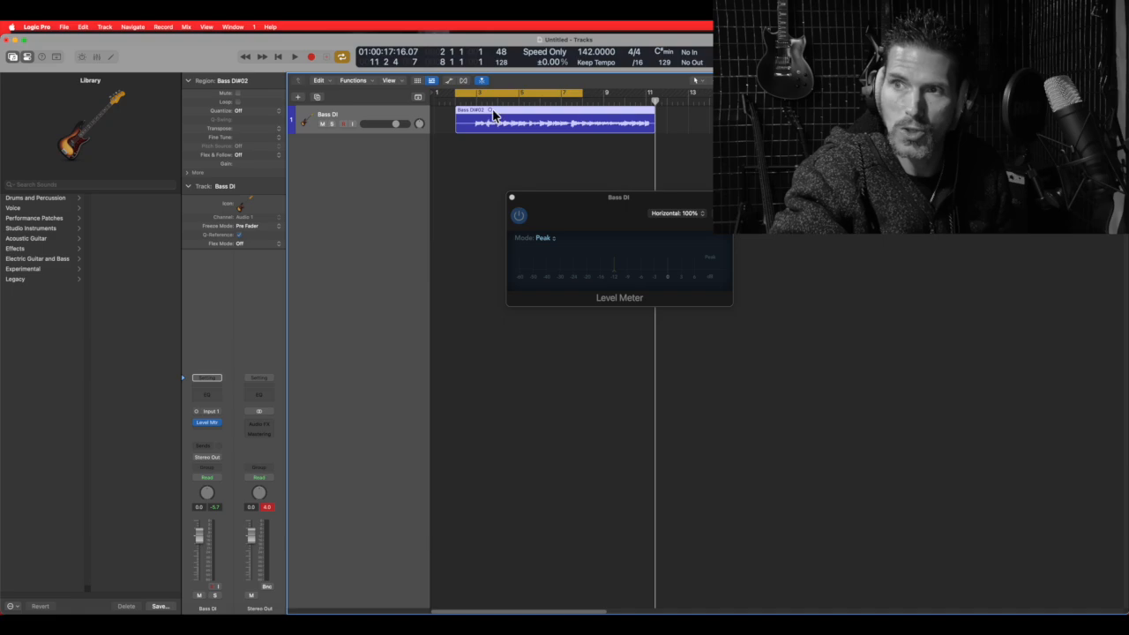
click(312, 57)
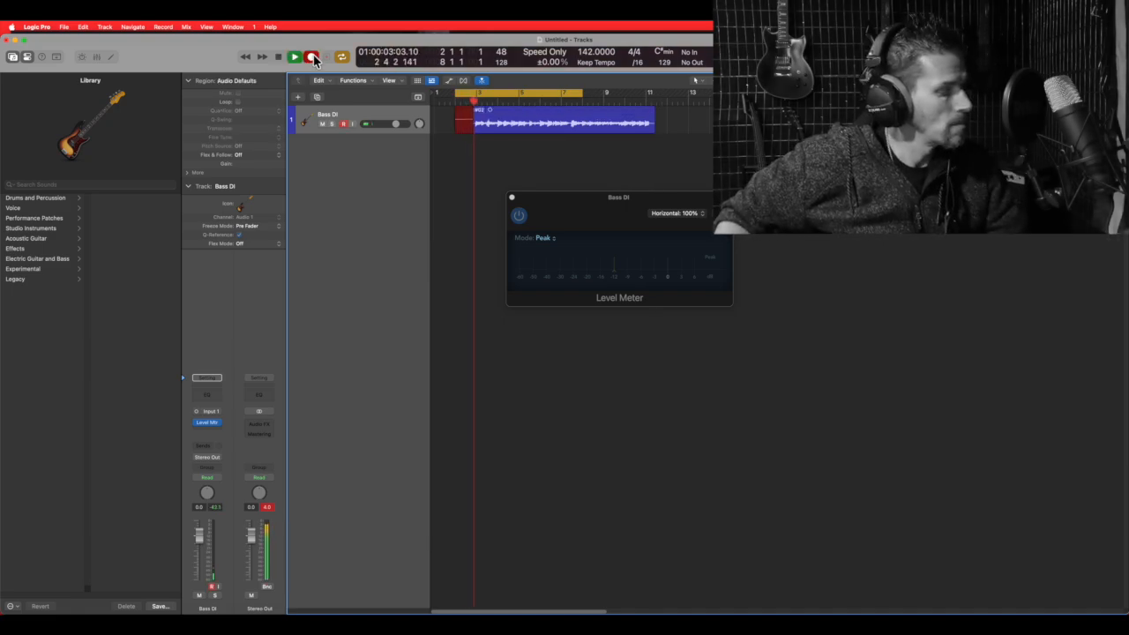
key(space)
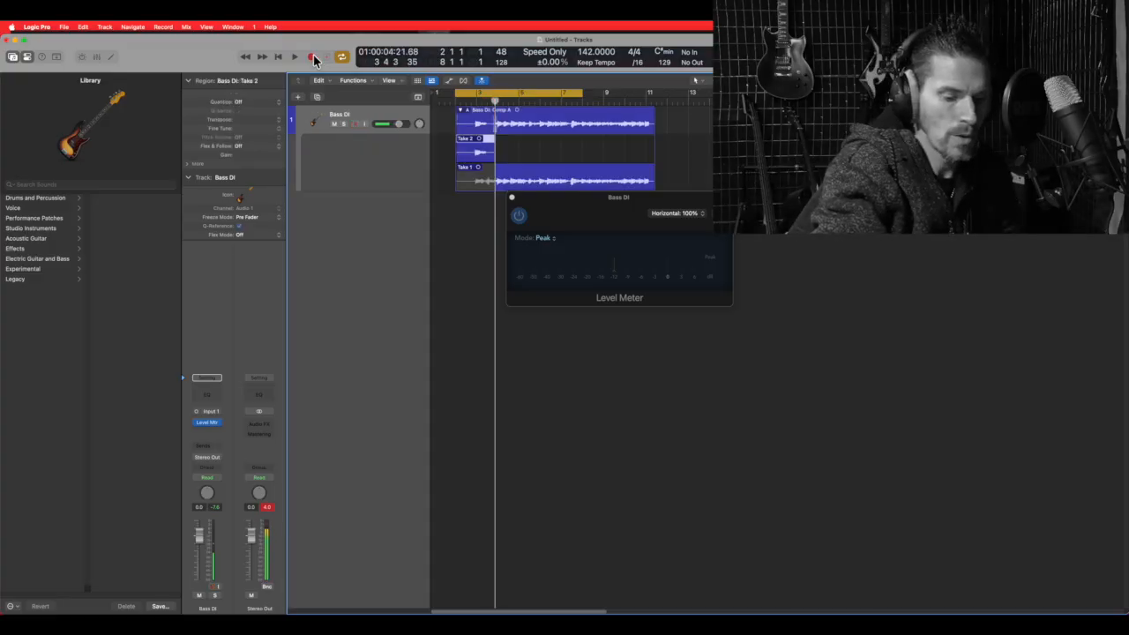
click(313, 58)
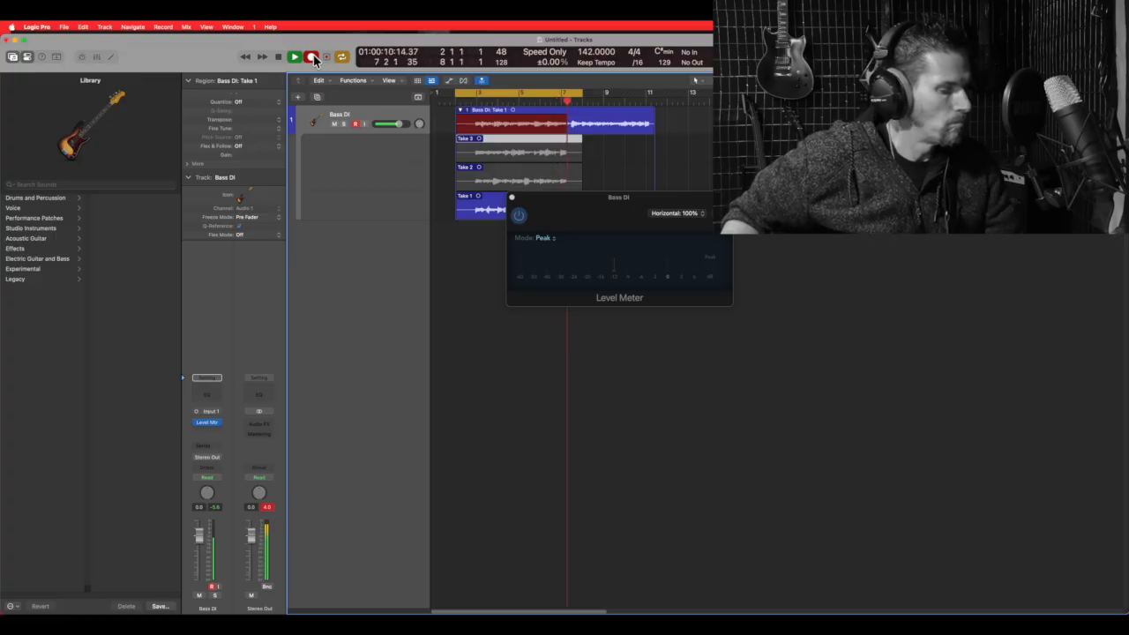
key(space)
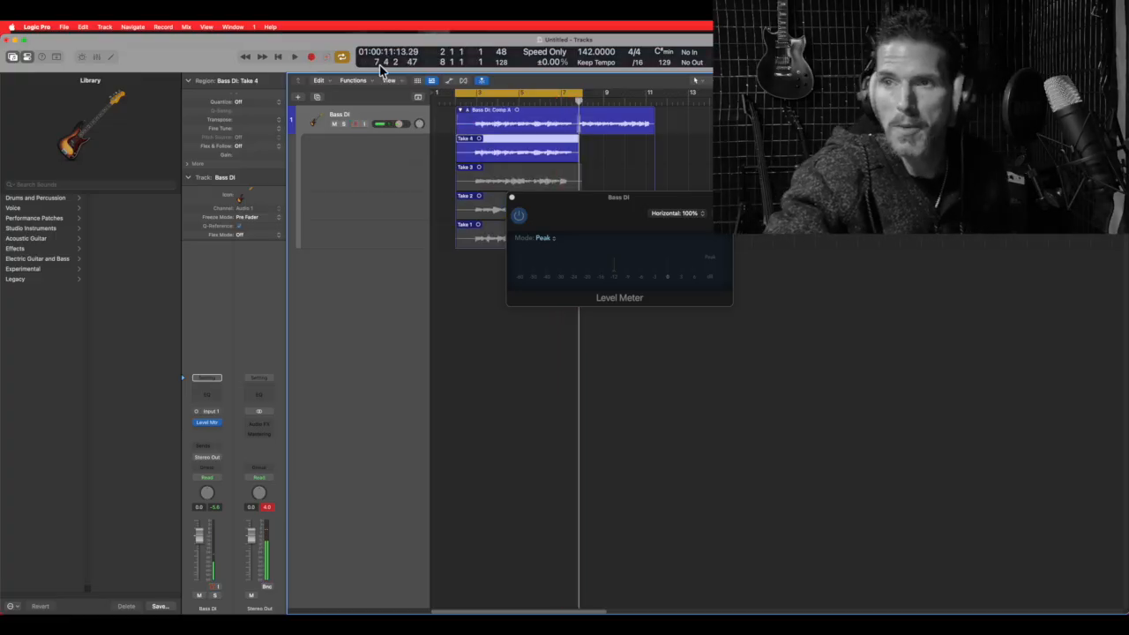
Step: Clear the Level Meter window off the takes, switch the comp's cycled part to Take 3, and close the meter
drag(583, 204, 772, 208)
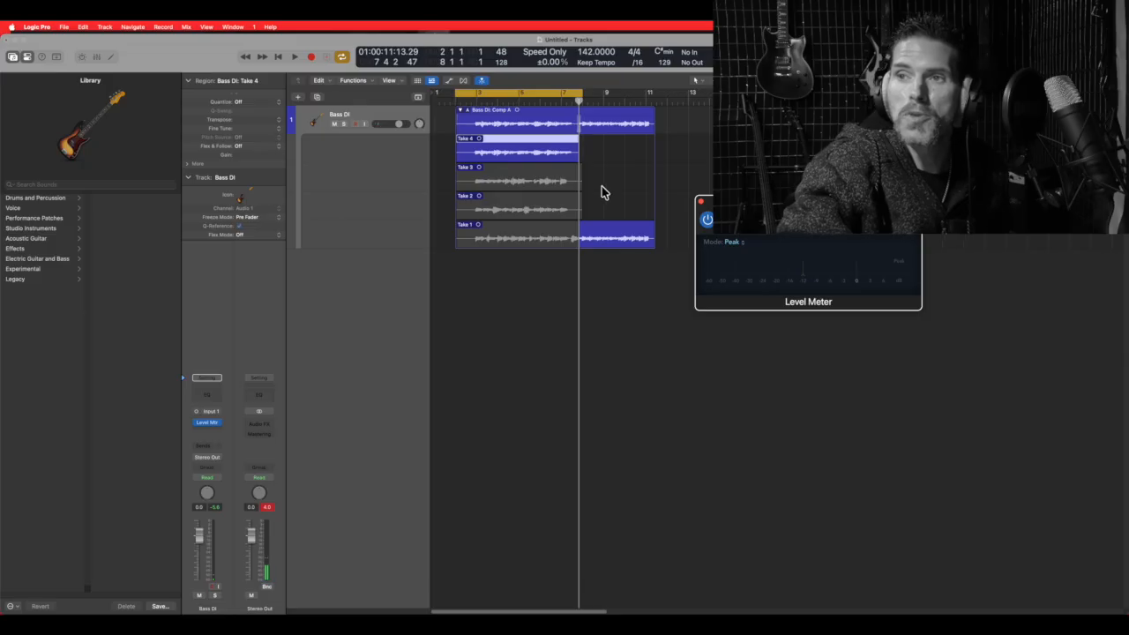
click(532, 185)
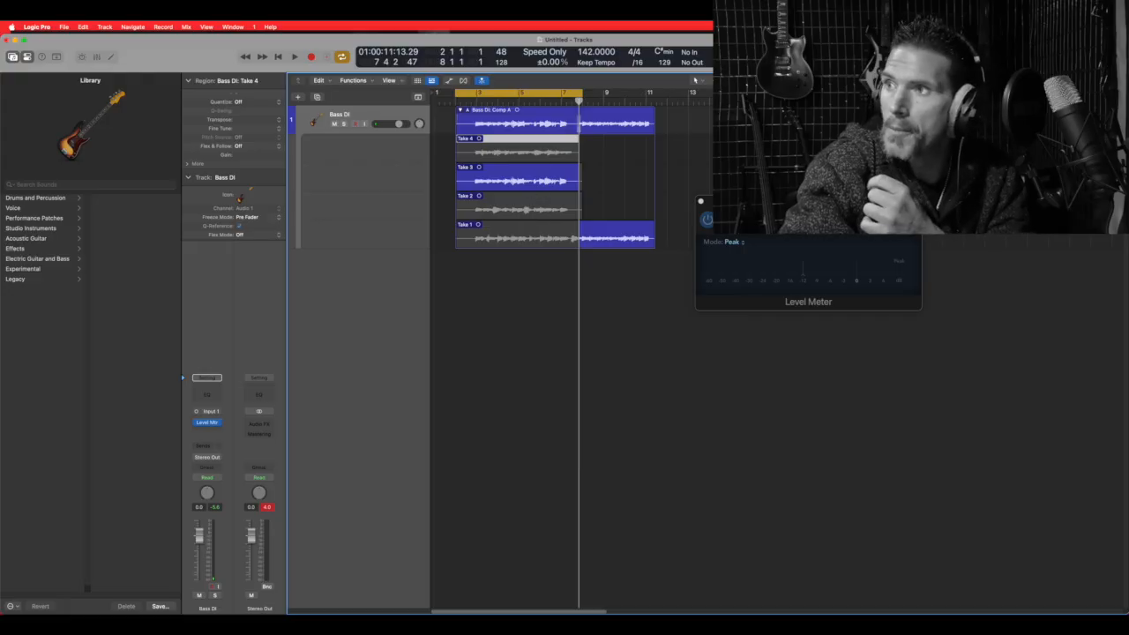
drag(1105, 81, 1101, 86)
drag(790, 206, 725, 314)
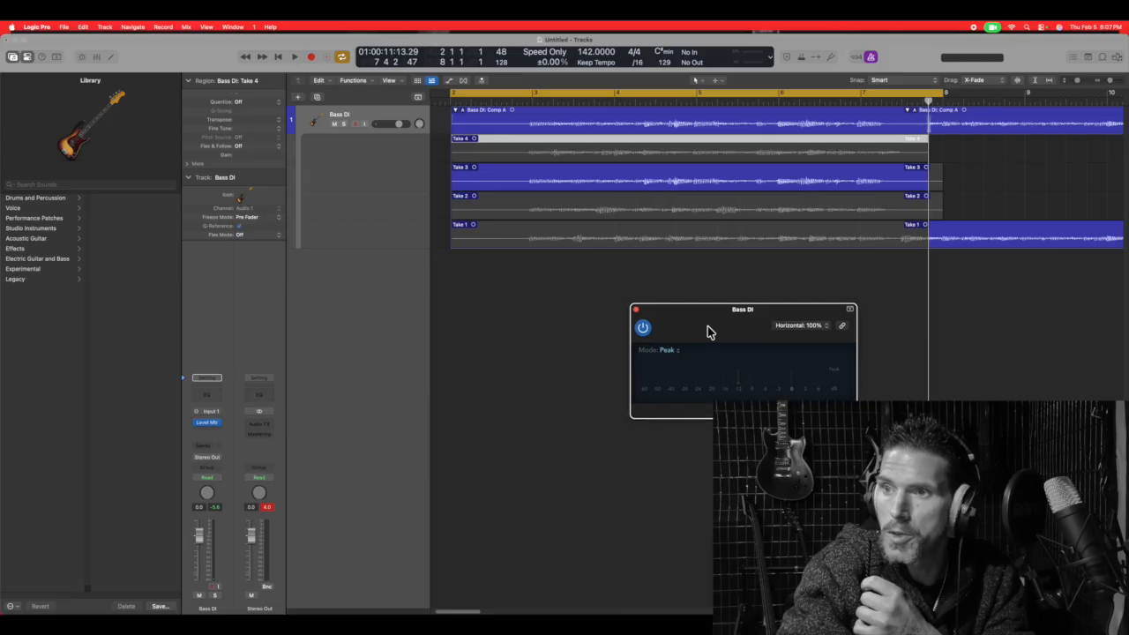
click(635, 308)
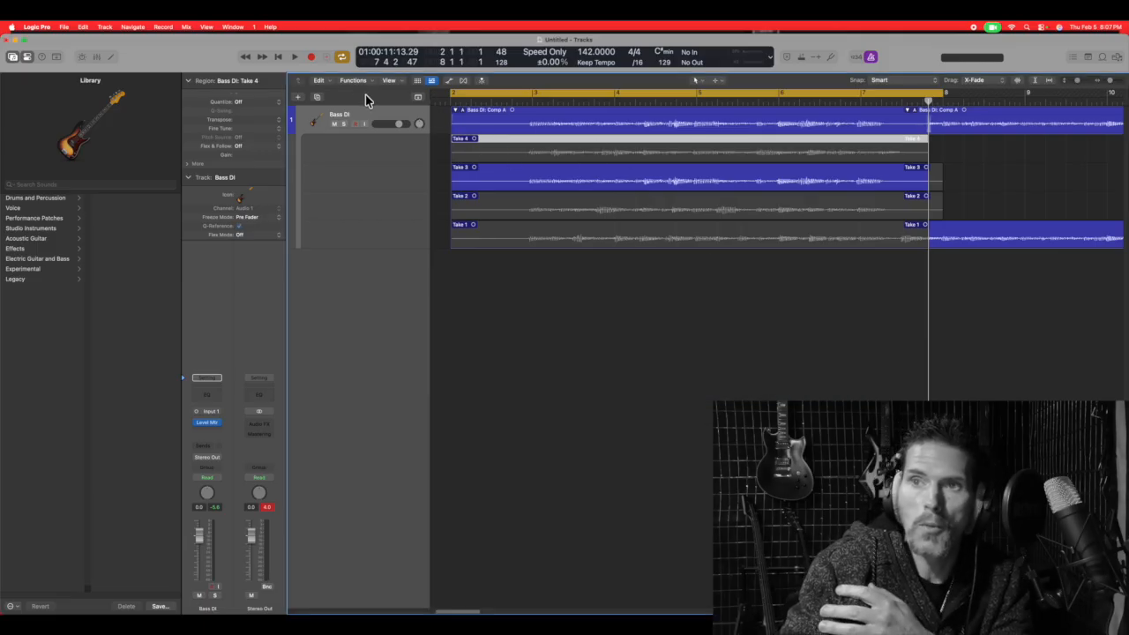
Step: Switch the cycled part of the comp through Takes 4 and 3 to Take 2
click(591, 159)
click(595, 183)
click(596, 213)
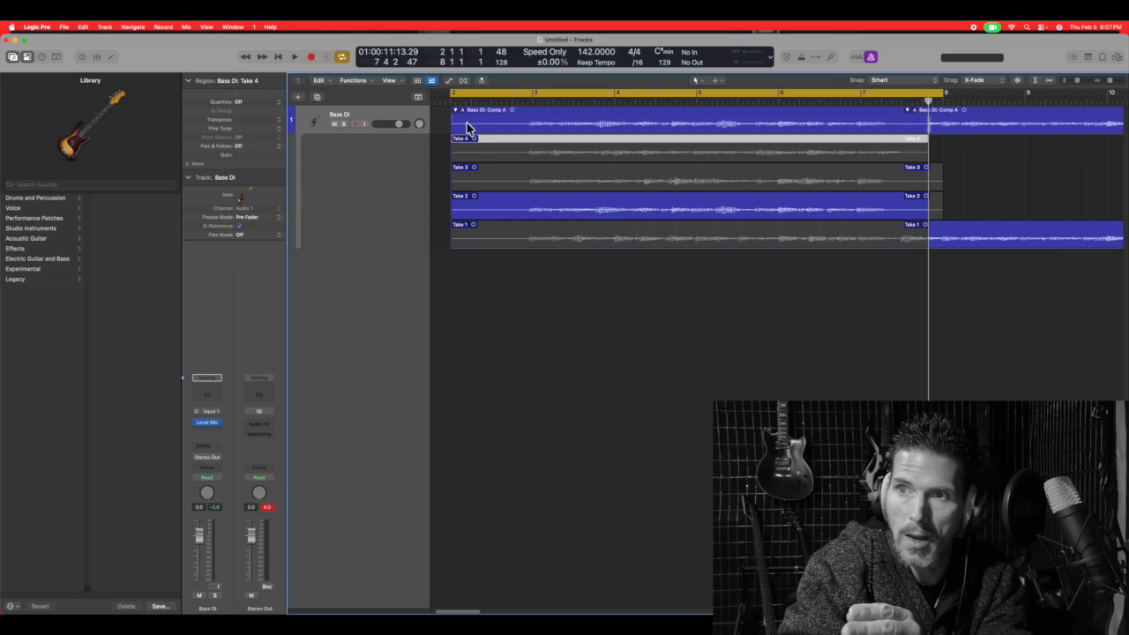
Step: Comp Take 3 from bar 2 to just past bar 4 and Take 1 from about bar 5.5 to just past bar 7
drag(524, 185, 665, 185)
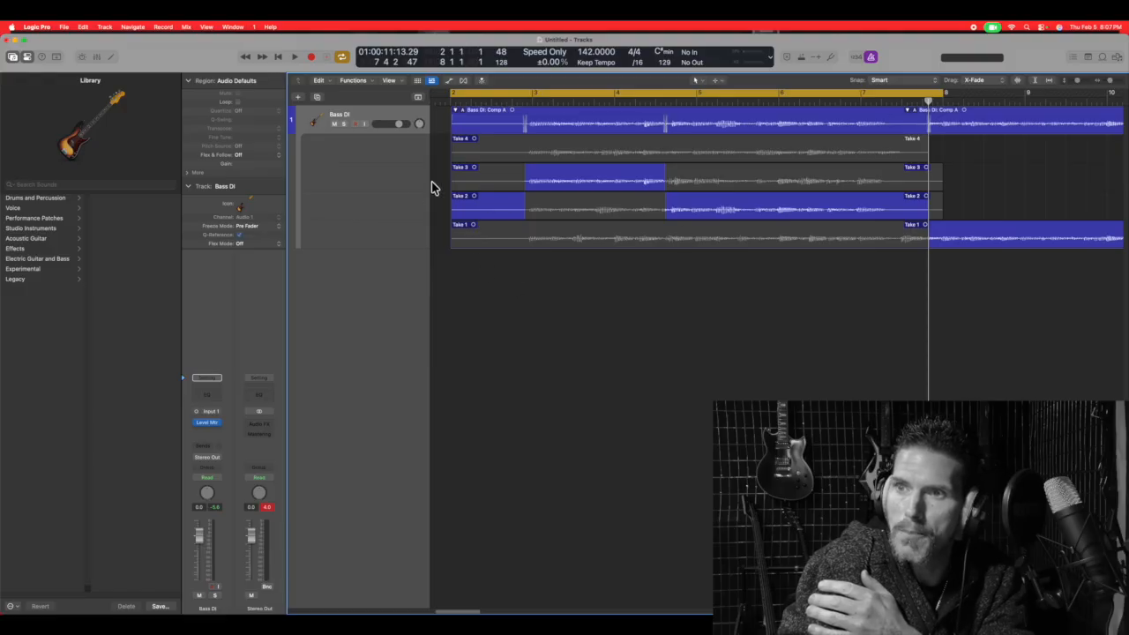
drag(521, 182, 427, 183)
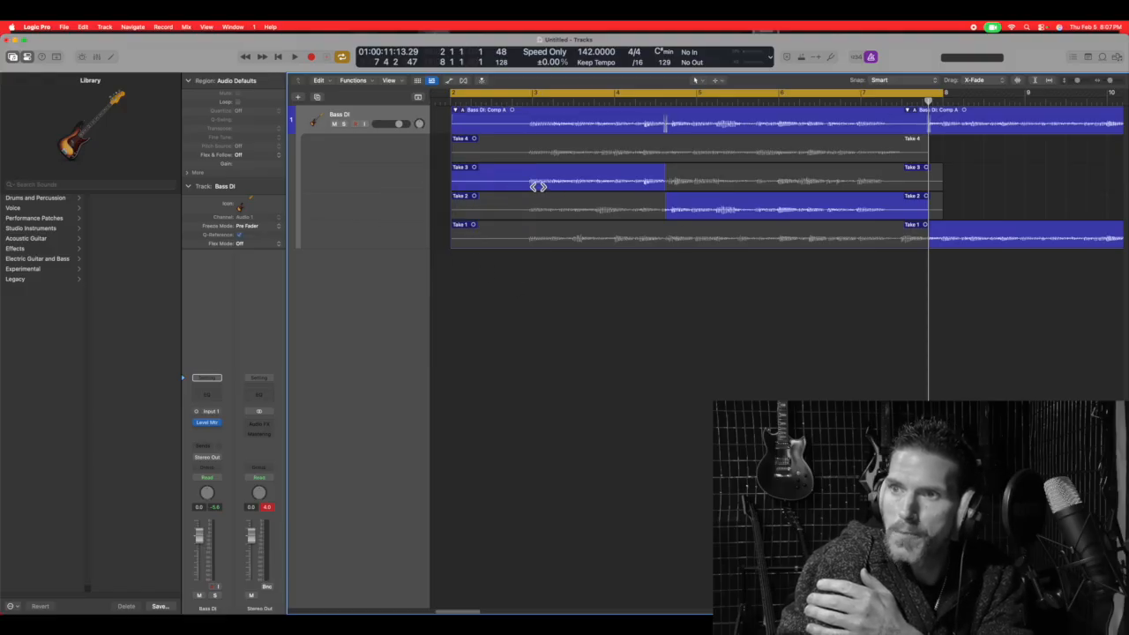
drag(662, 185, 643, 186)
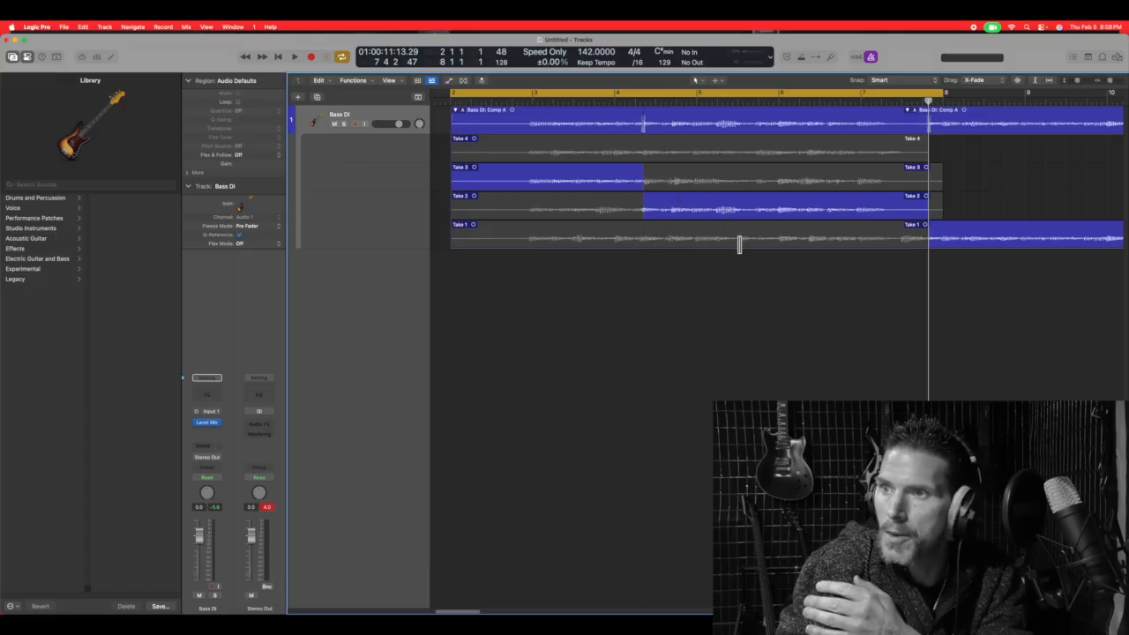
drag(737, 238, 871, 239)
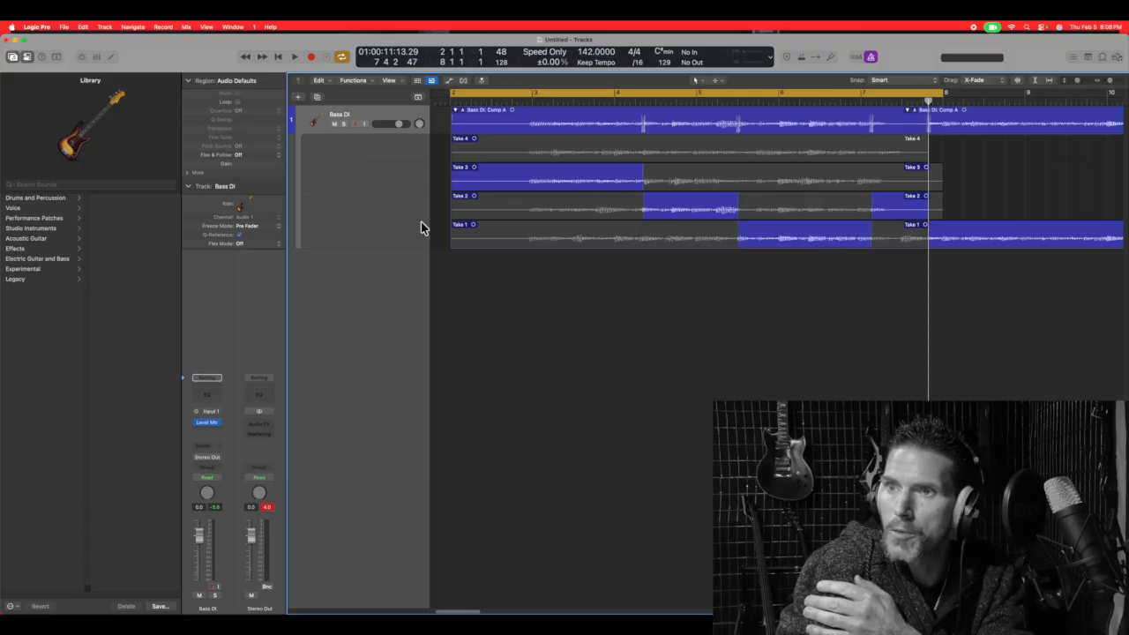
Step: Assign every remaining section of the comp to Take 1 and play the result back
click(495, 238)
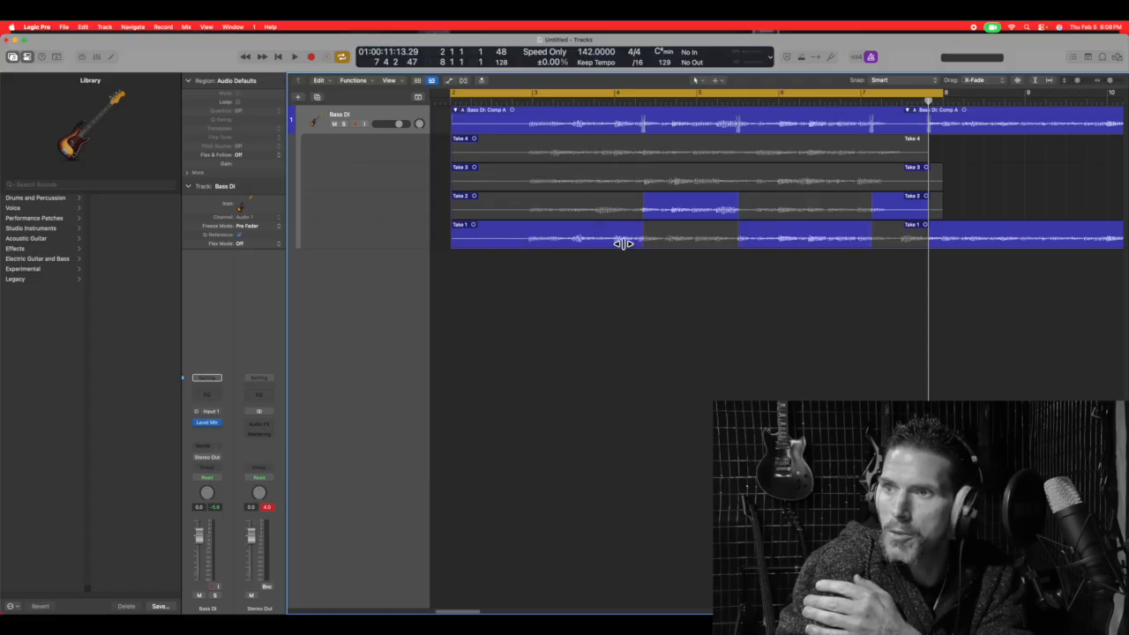
click(653, 238)
click(882, 239)
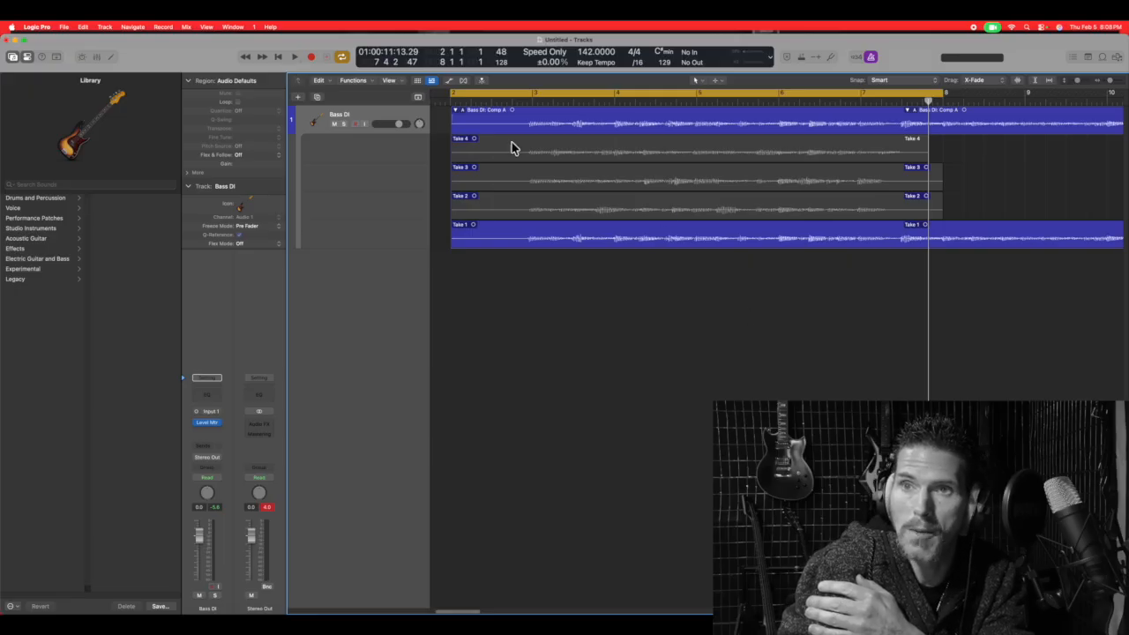
click(294, 56)
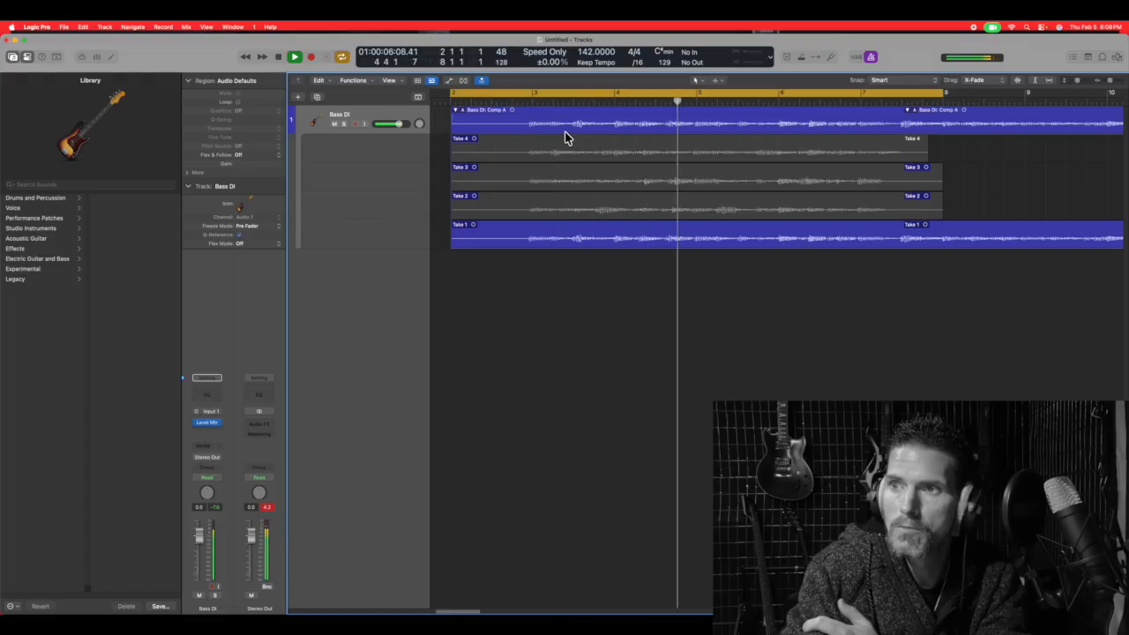
click(278, 58)
Step: Try Take 4 between about bars 3 and 5 of the comp, play it, and switch the comp back to Take 1
click(608, 214)
click(295, 57)
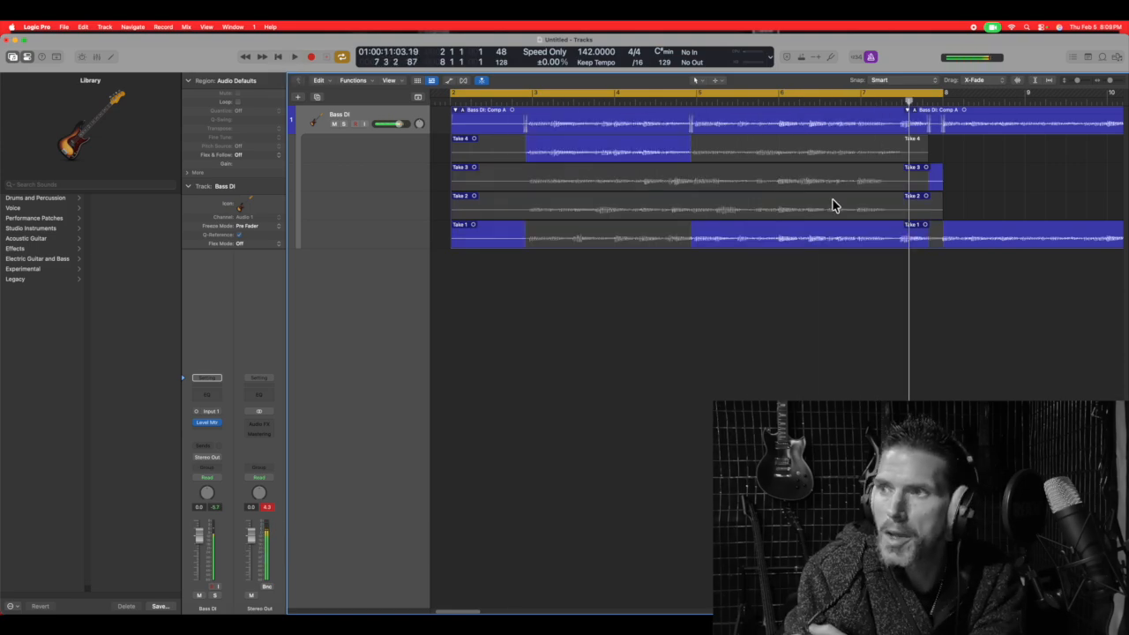
click(942, 239)
drag(706, 247, 517, 233)
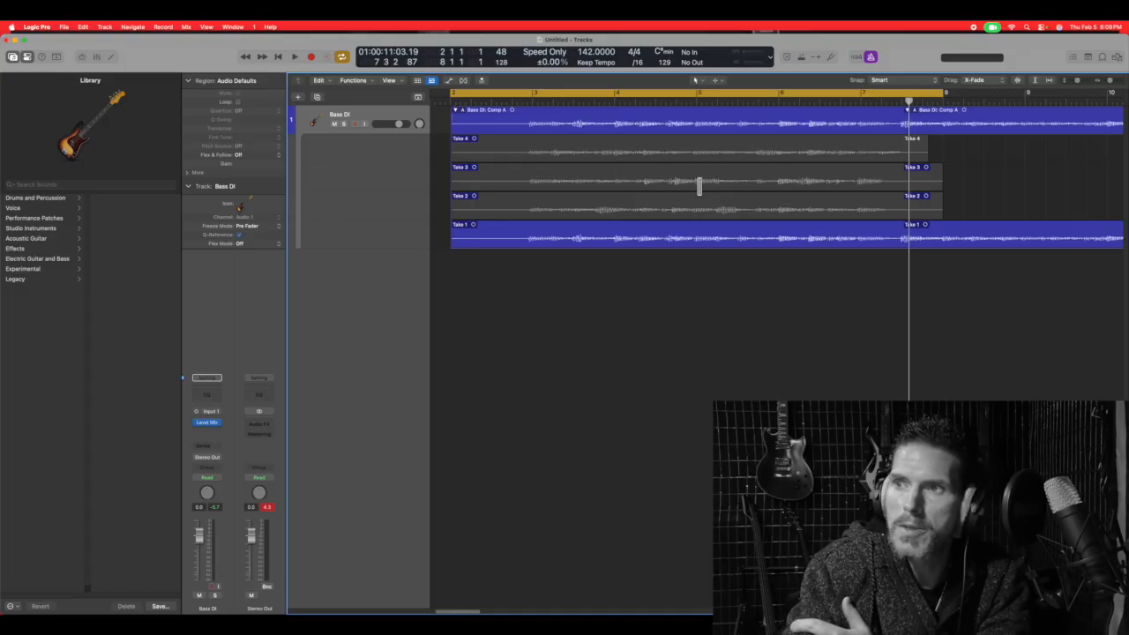
Step: Use Take 4 in the comp from about bar 5 to the end of that take and play the comp back
drag(691, 157, 904, 154)
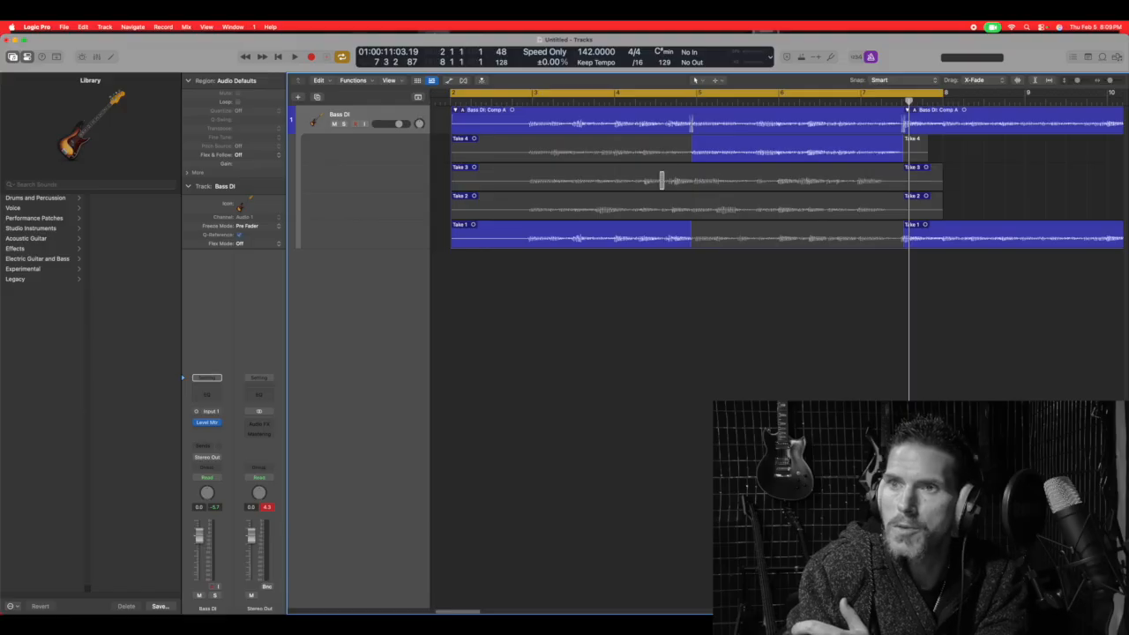
click(295, 56)
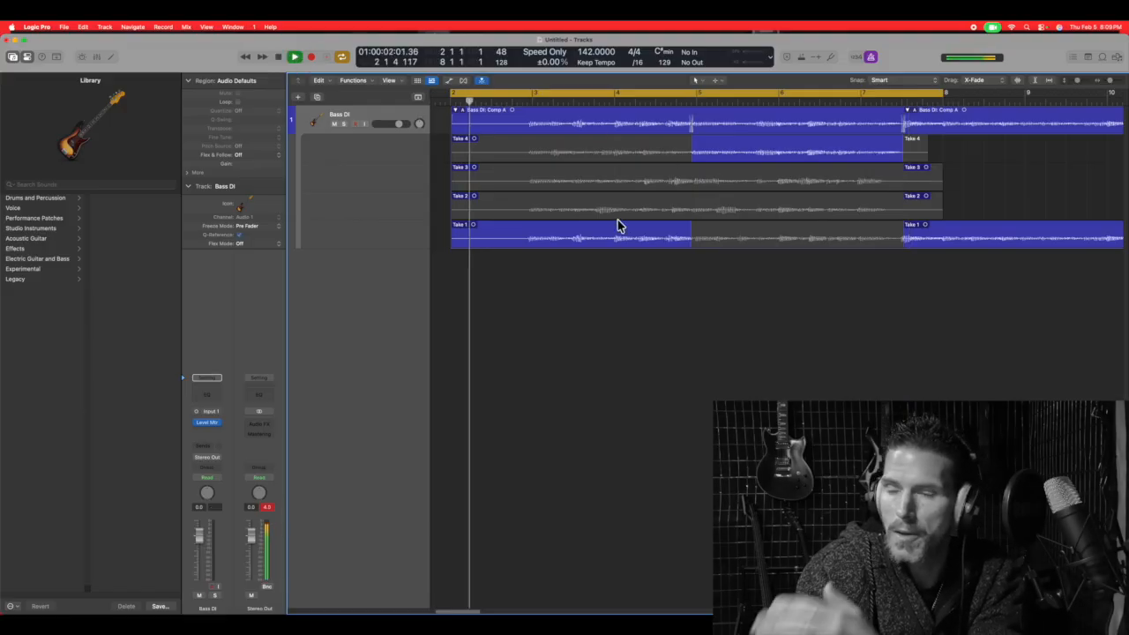
click(694, 152)
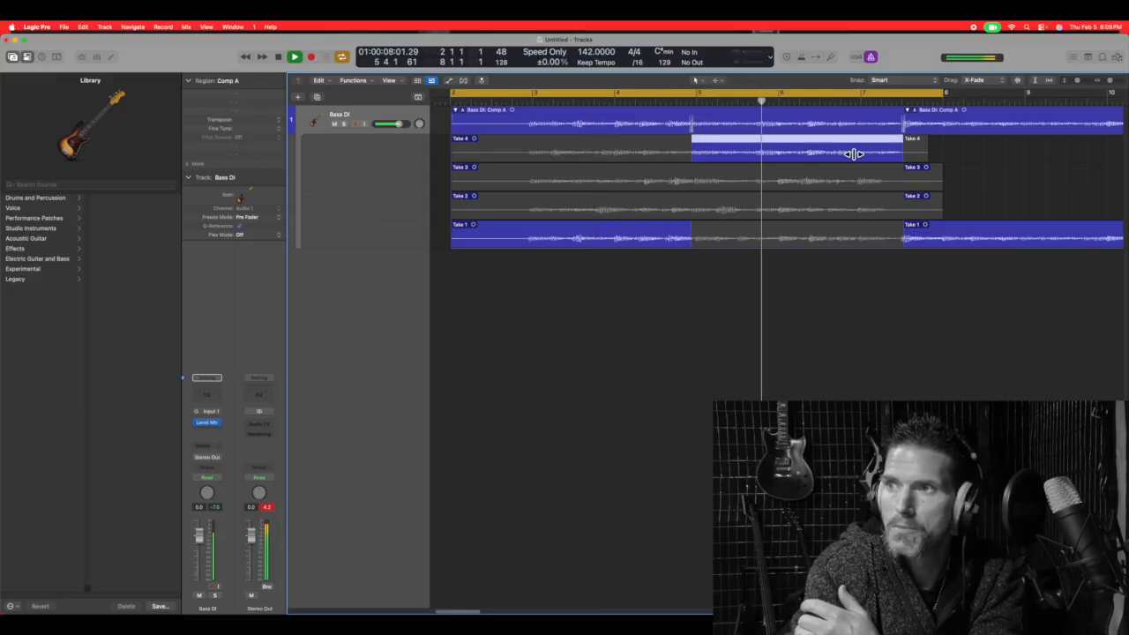
drag(899, 155, 927, 155)
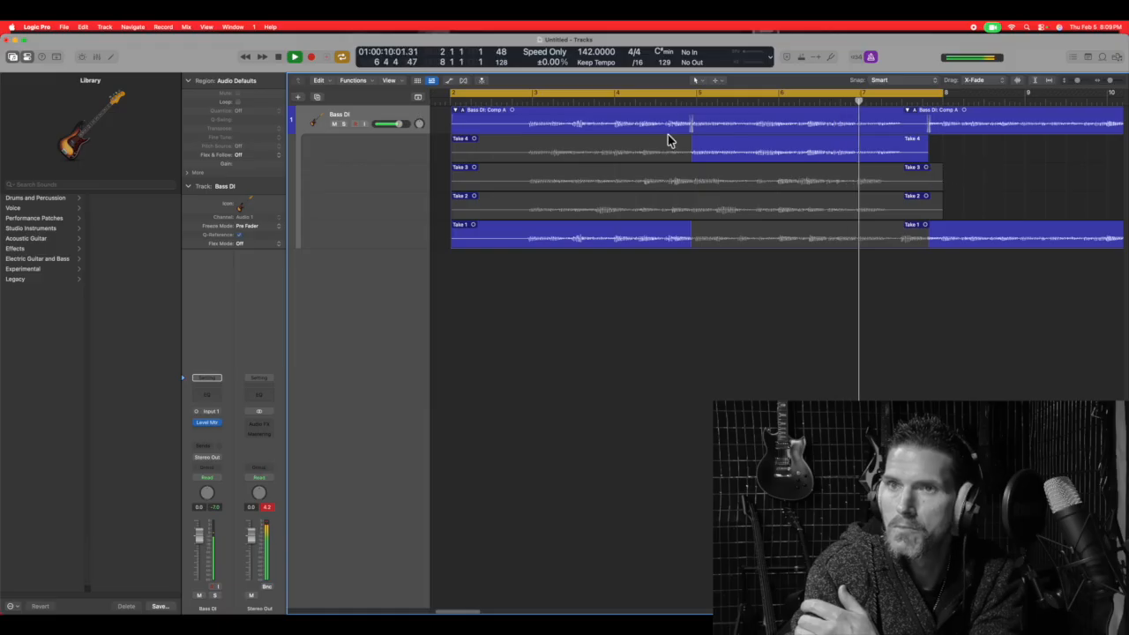
click(280, 57)
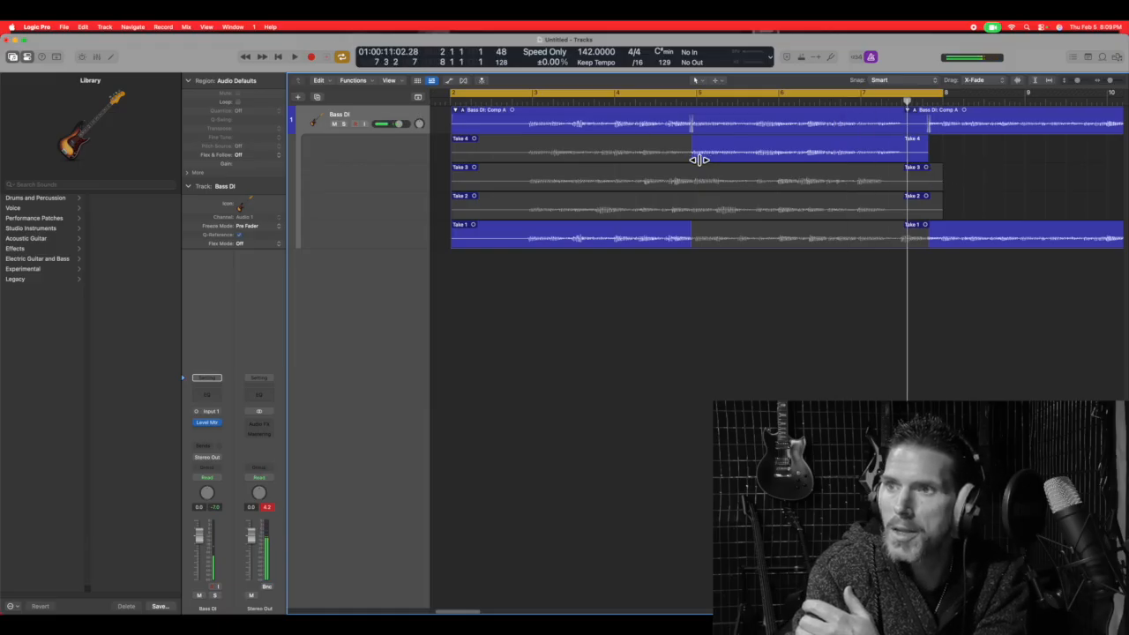
Step: Fine-tune the comp's switch point from Take 1 to Take 4 just before bar 5
drag(689, 241, 690, 242)
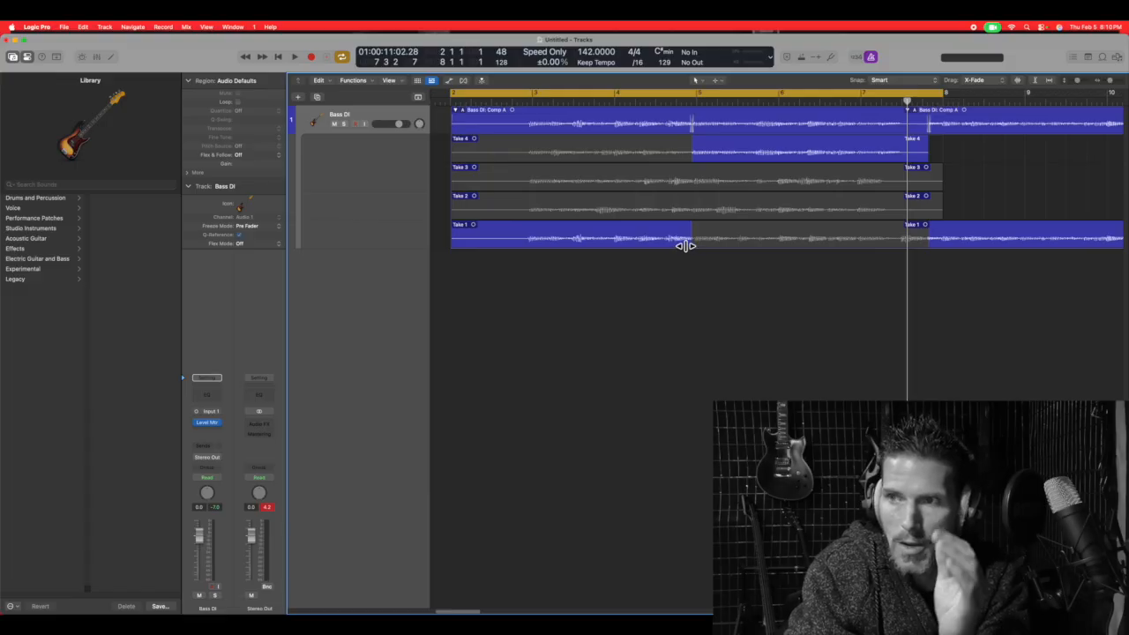
drag(693, 245, 695, 244)
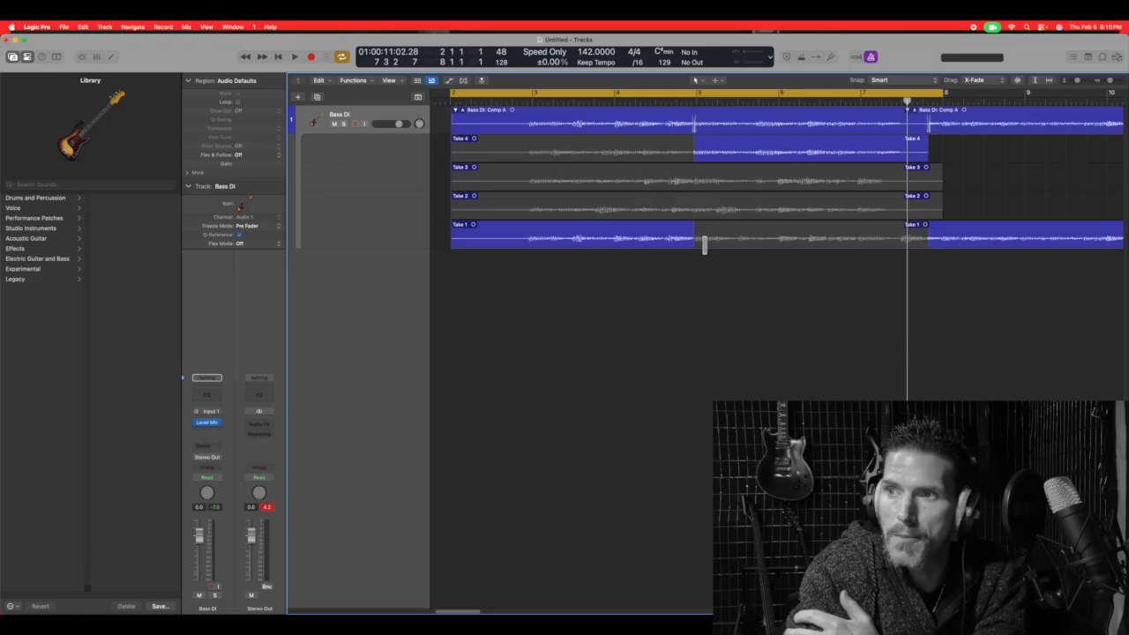
drag(693, 239, 691, 242)
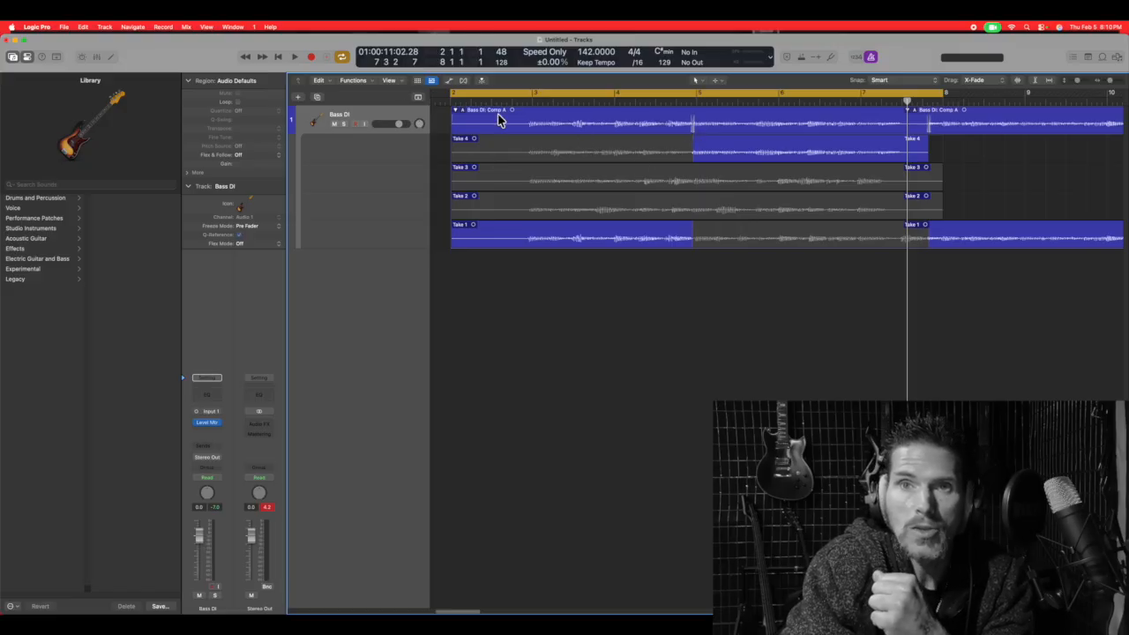
Step: Review the general editing settings, the available click tools, and the audio crossfade settings for merging and take comping
click(43, 30)
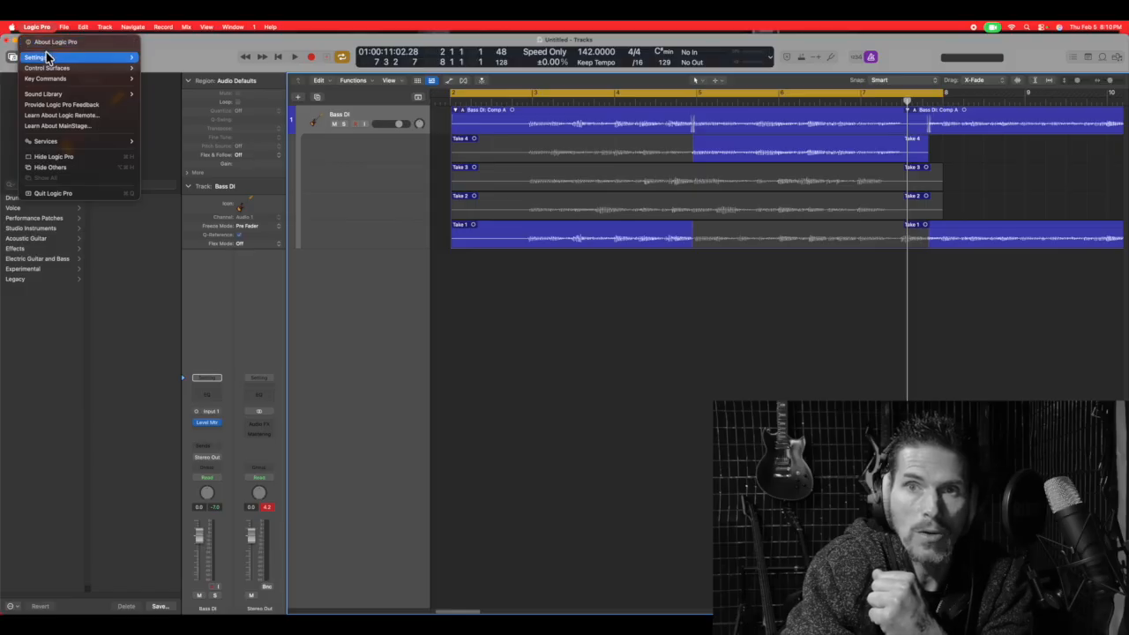
mouse_move(115, 57)
click(159, 58)
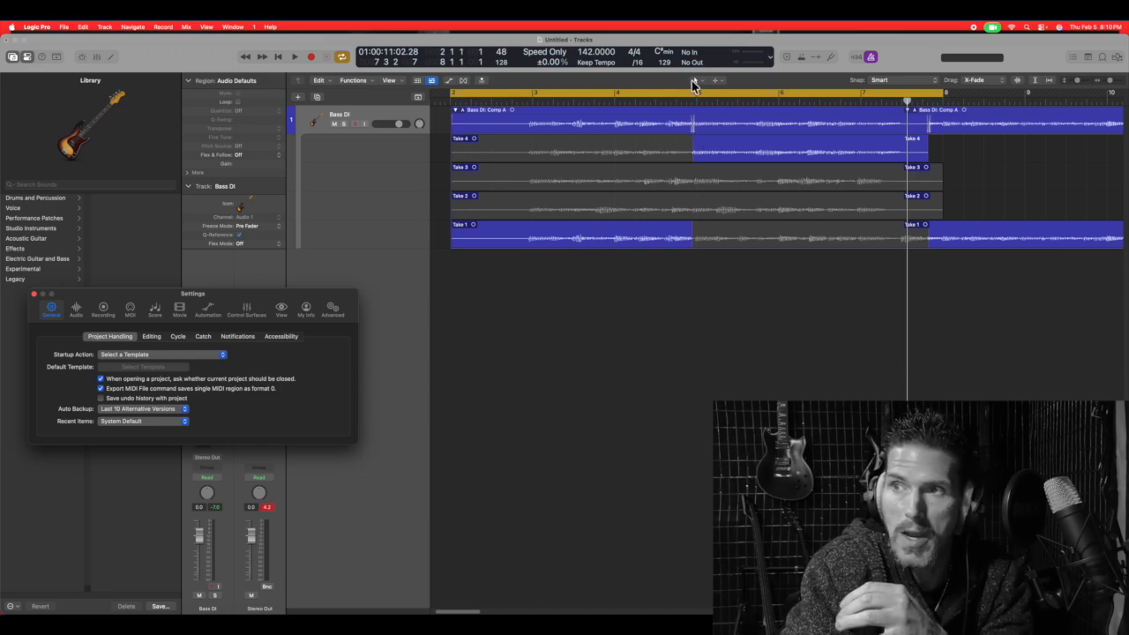
click(720, 80)
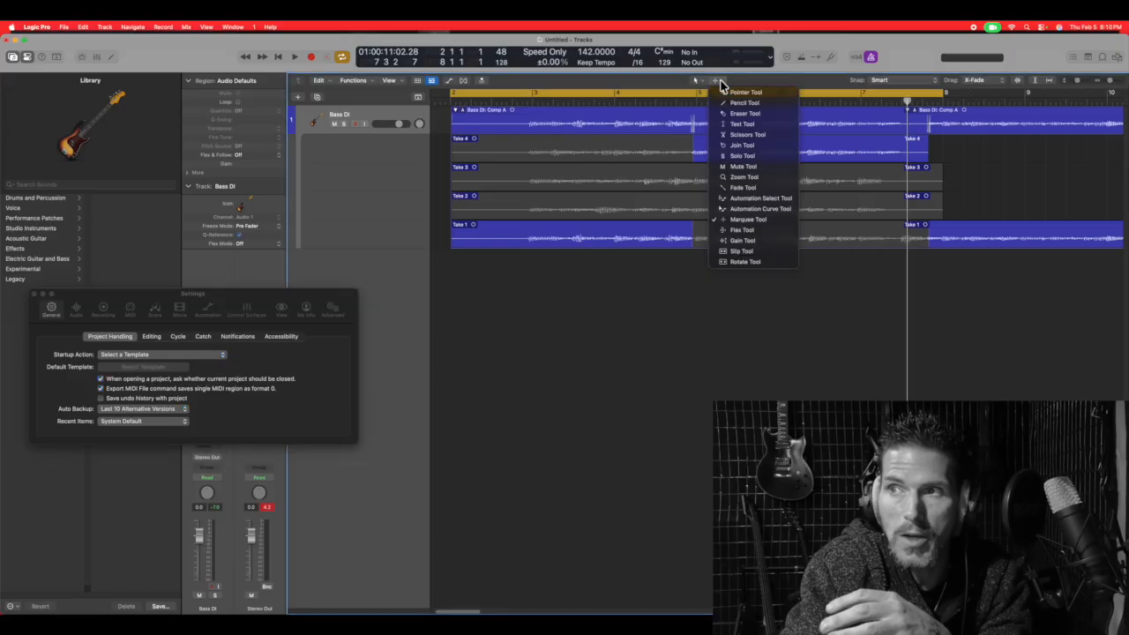
click(768, 78)
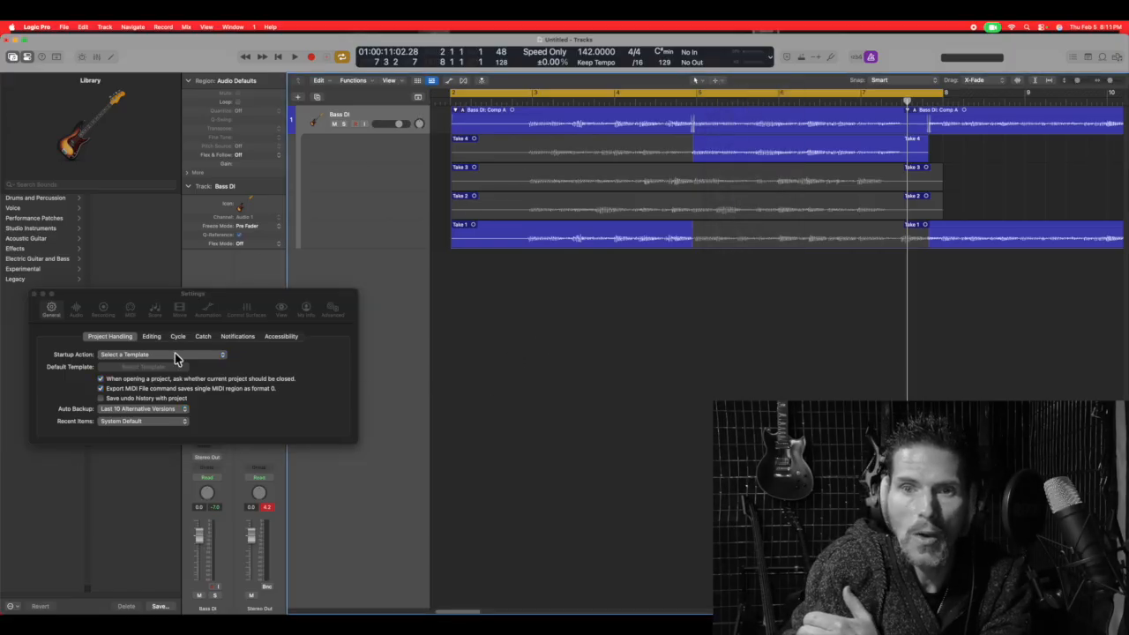
click(153, 337)
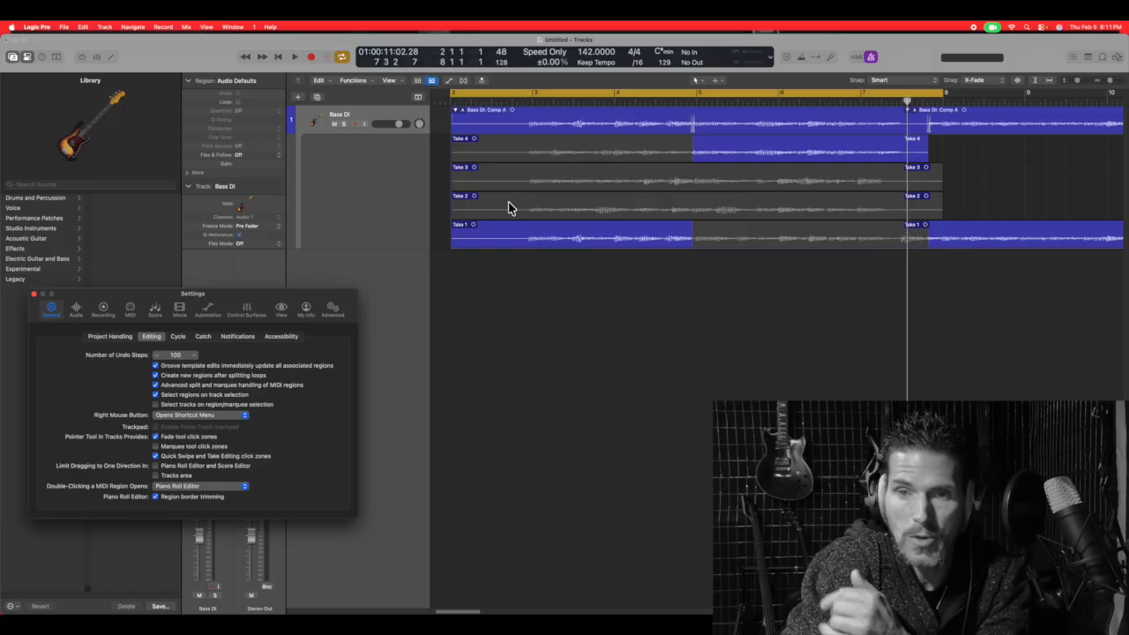
click(77, 310)
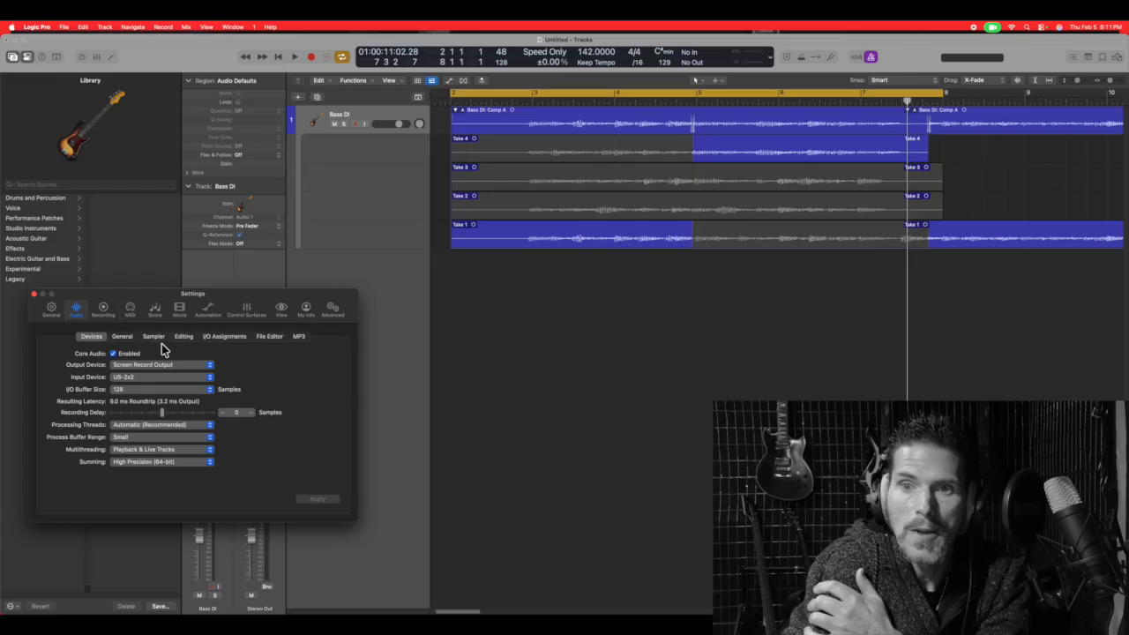
click(187, 336)
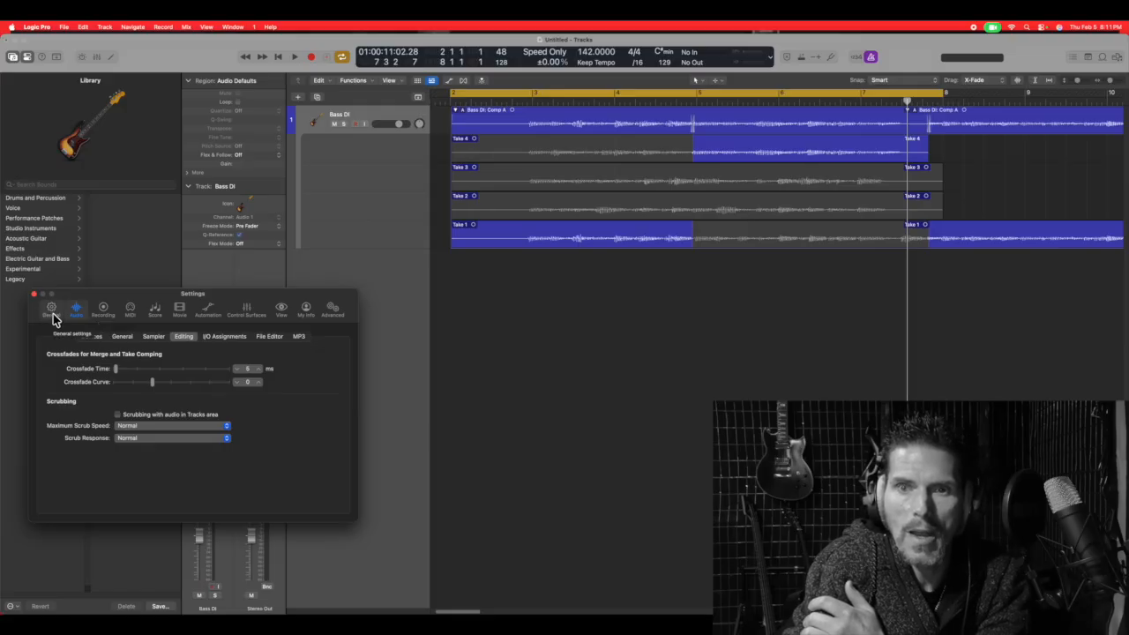
click(35, 294)
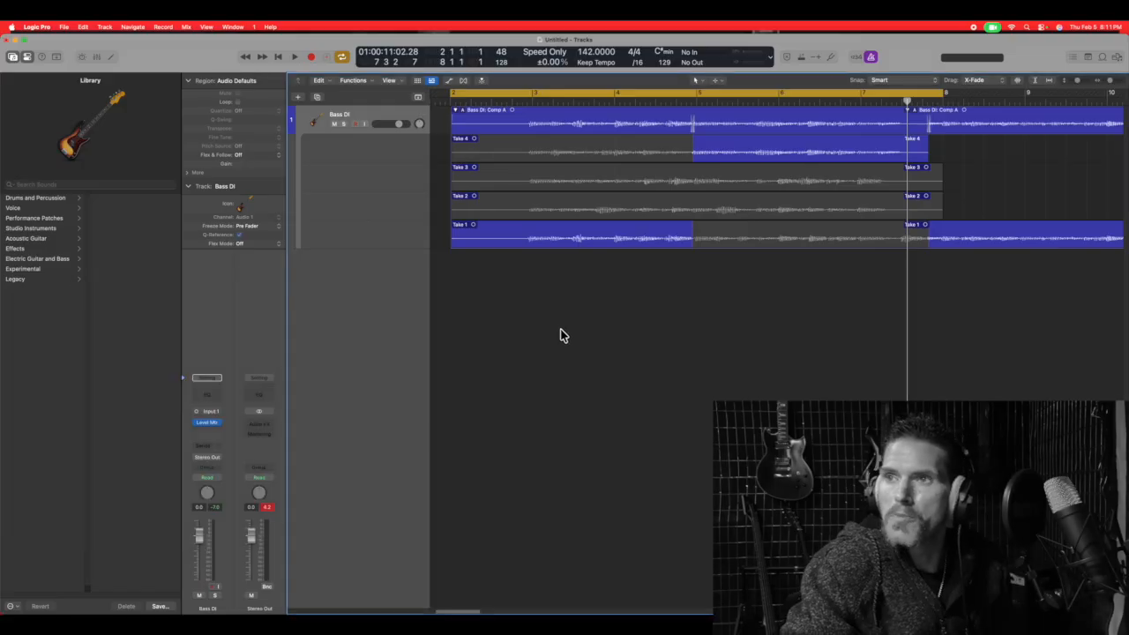
Step: Flatten and merge the Bass DI comp into regular audio regions, close the audio editor, and play the result back
click(733, 121)
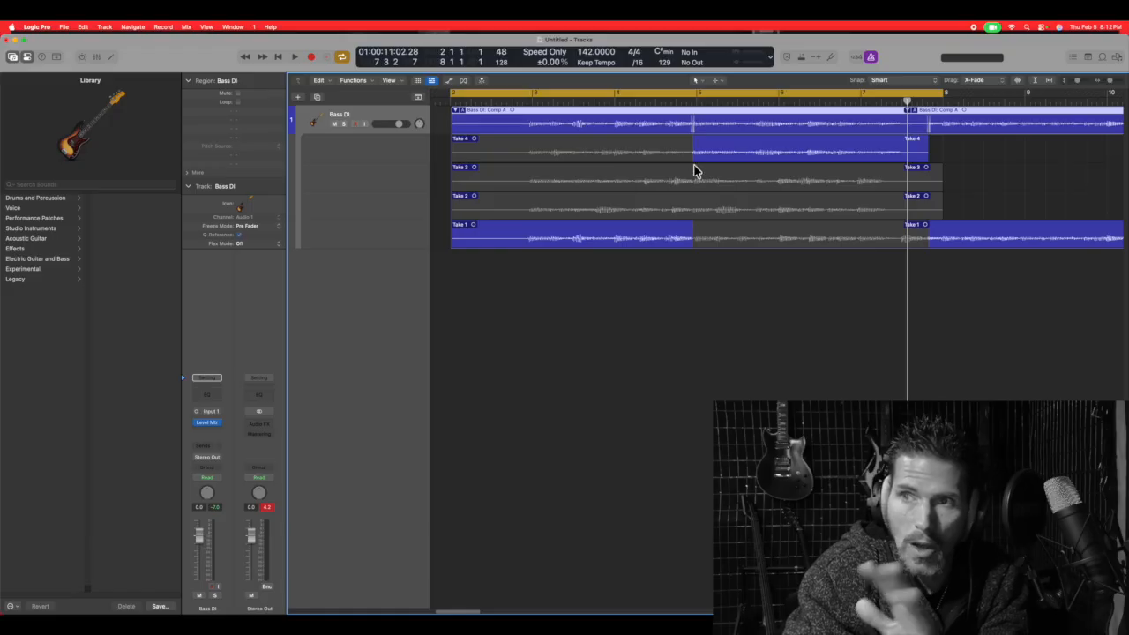
double_click(777, 110)
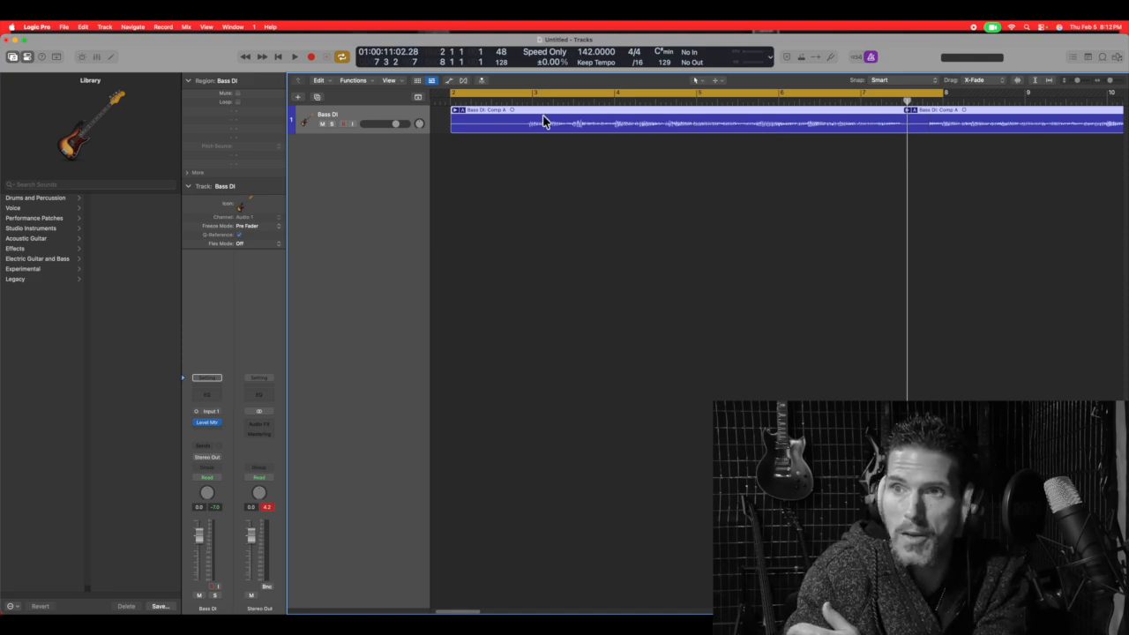
click(464, 112)
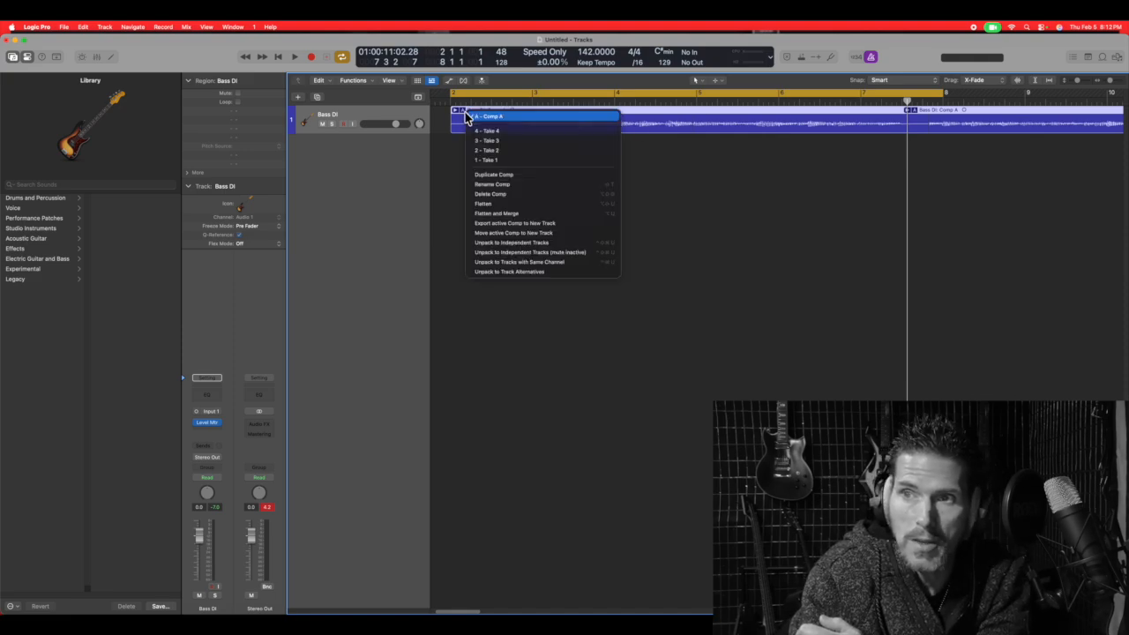
click(498, 214)
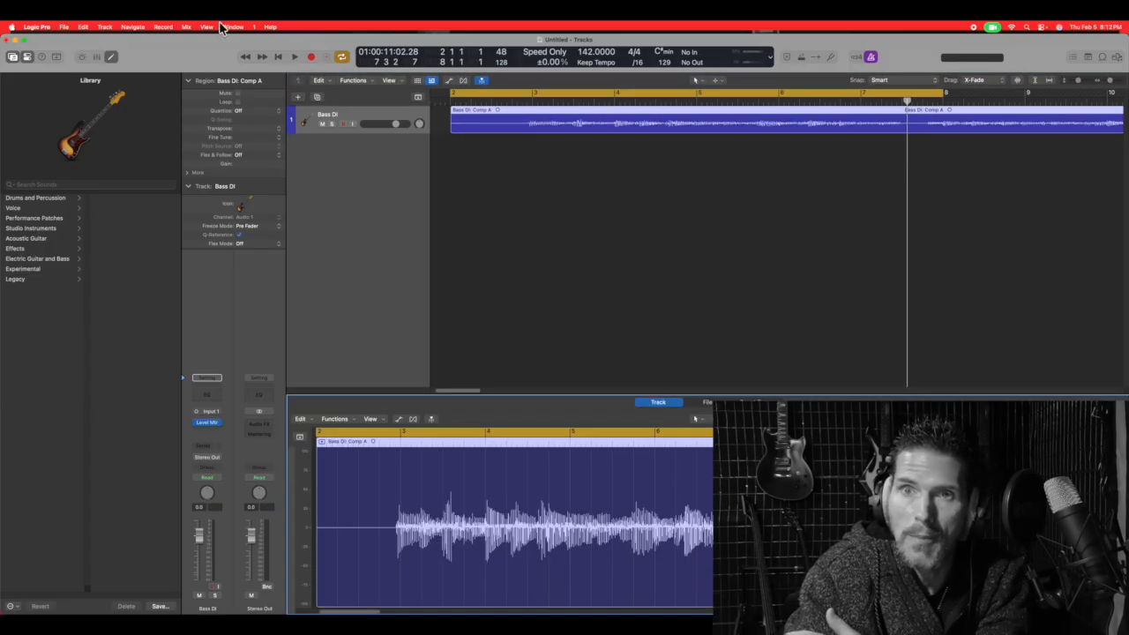
click(108, 60)
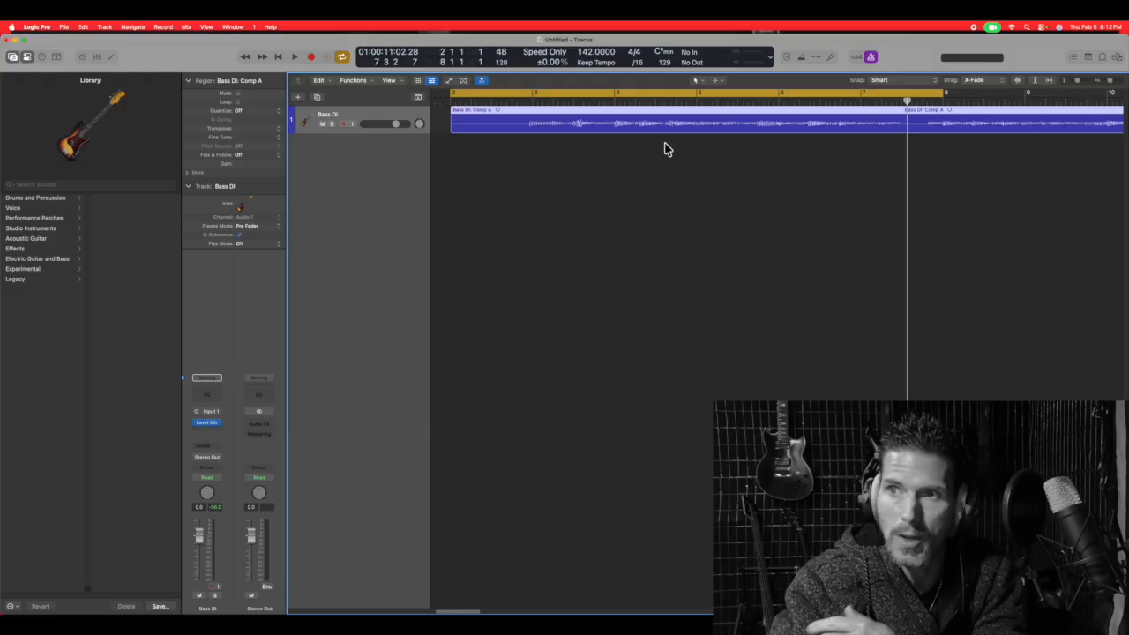
click(295, 56)
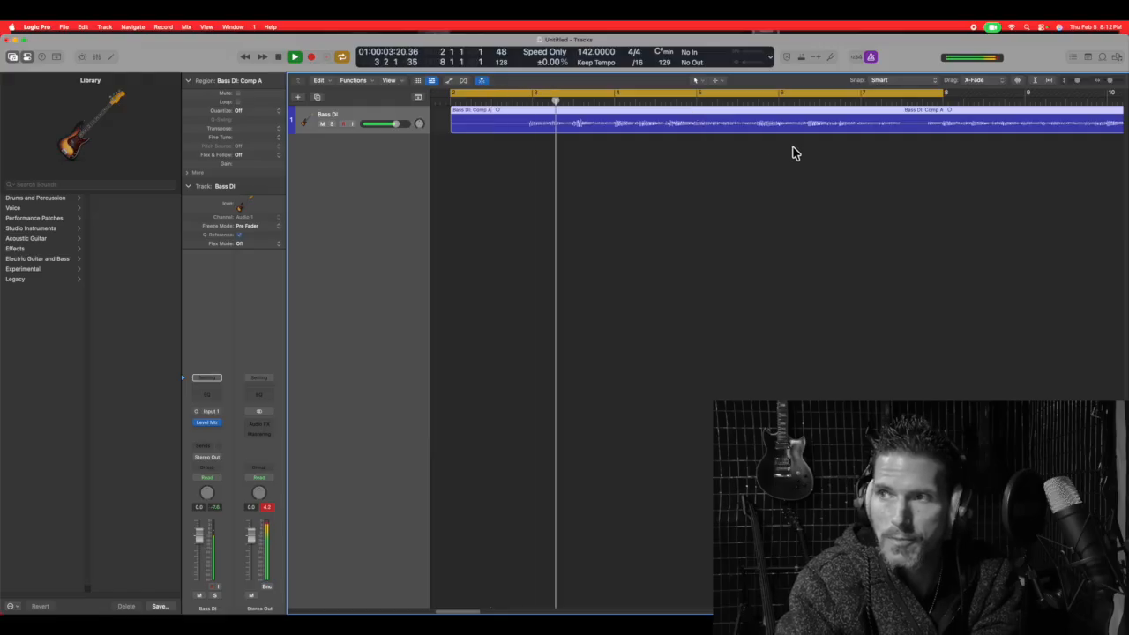
click(277, 56)
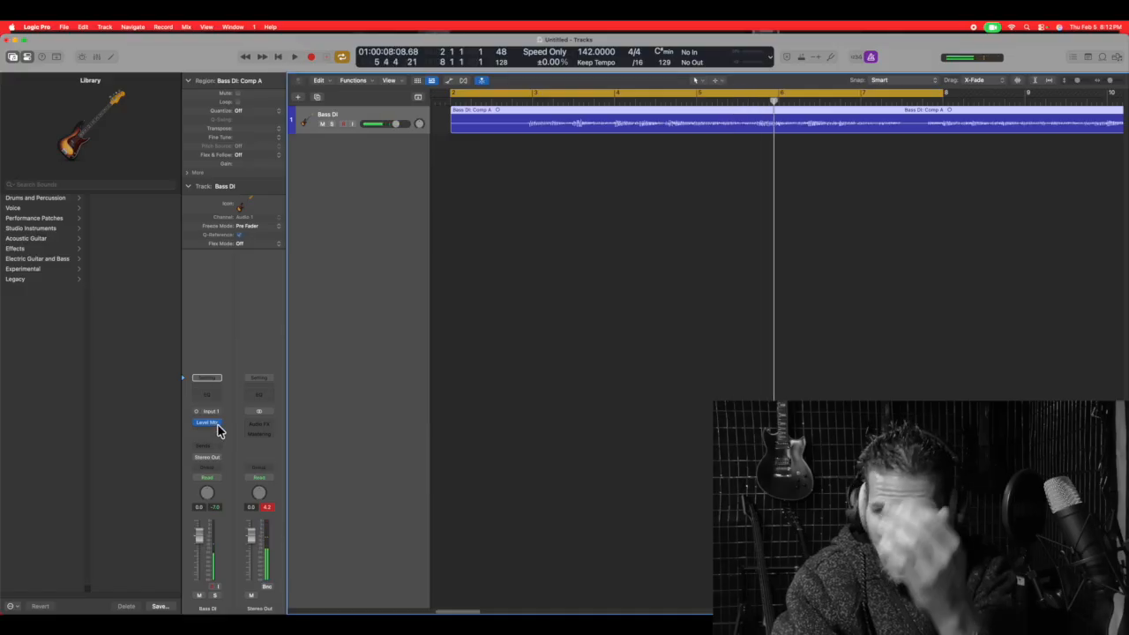
Step: Insert Bass Amp Designer on the Bass DI channel strip after the Level Meter
click(211, 432)
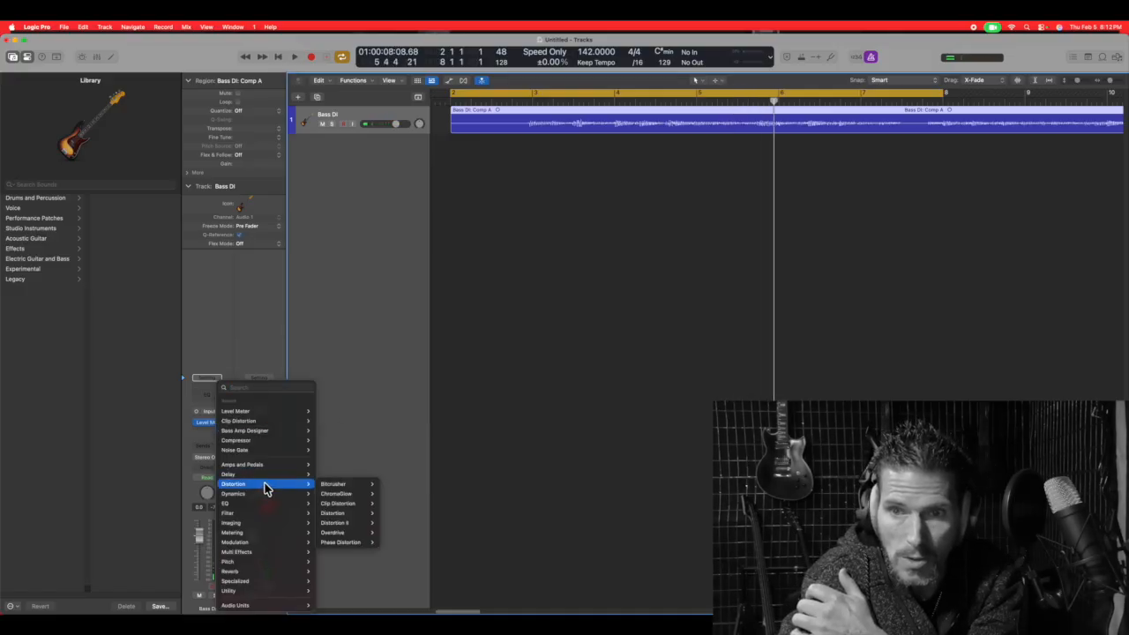
mouse_move(268, 470)
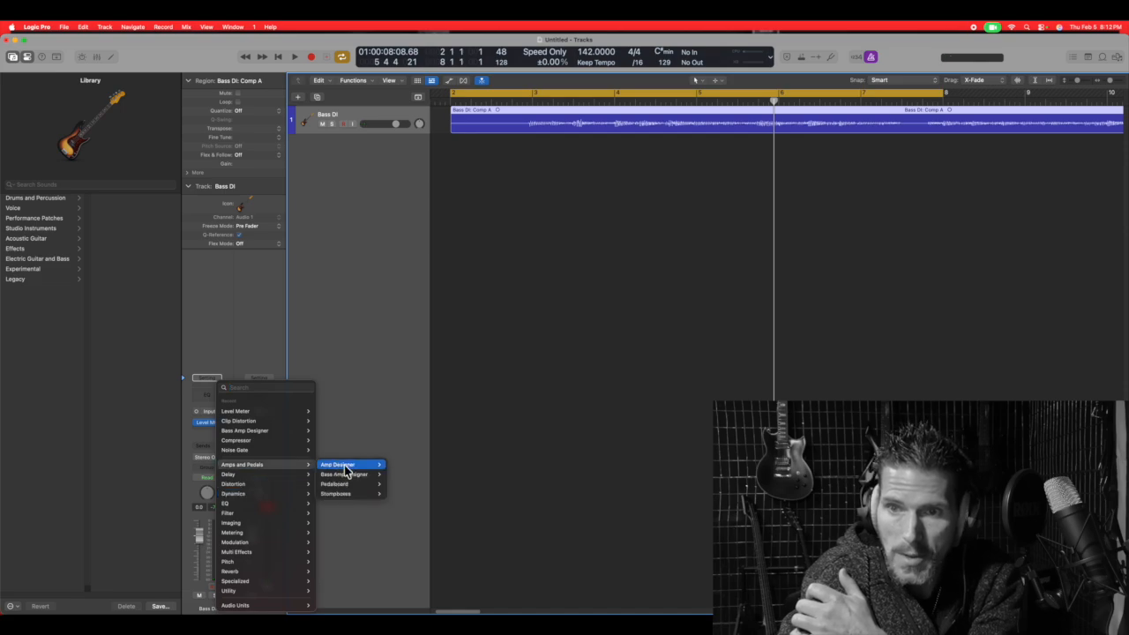
mouse_move(354, 494)
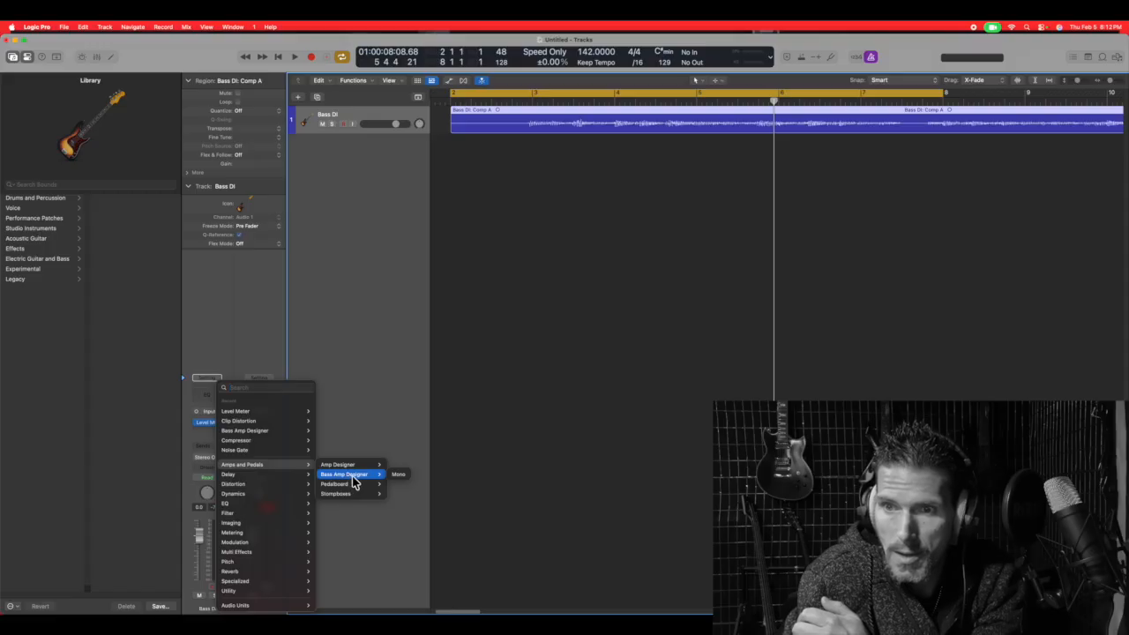
click(344, 475)
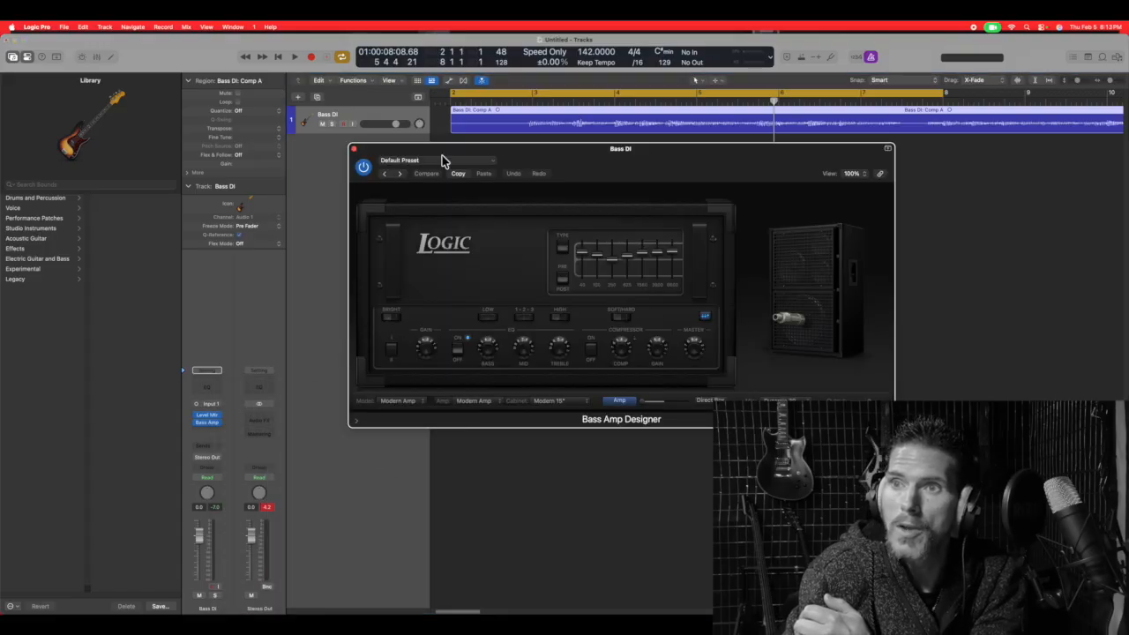
Step: Load the Classic Comp preset in Bass Amp Designer, listen to the bass through it, and close the plug-in window
click(492, 160)
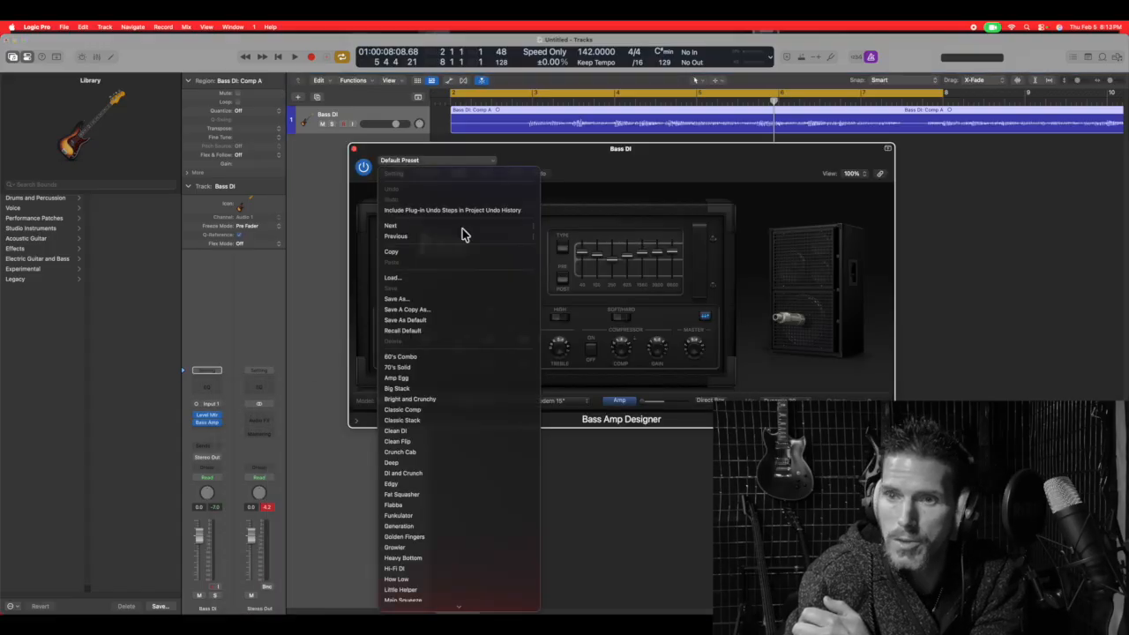
click(468, 411)
click(561, 250)
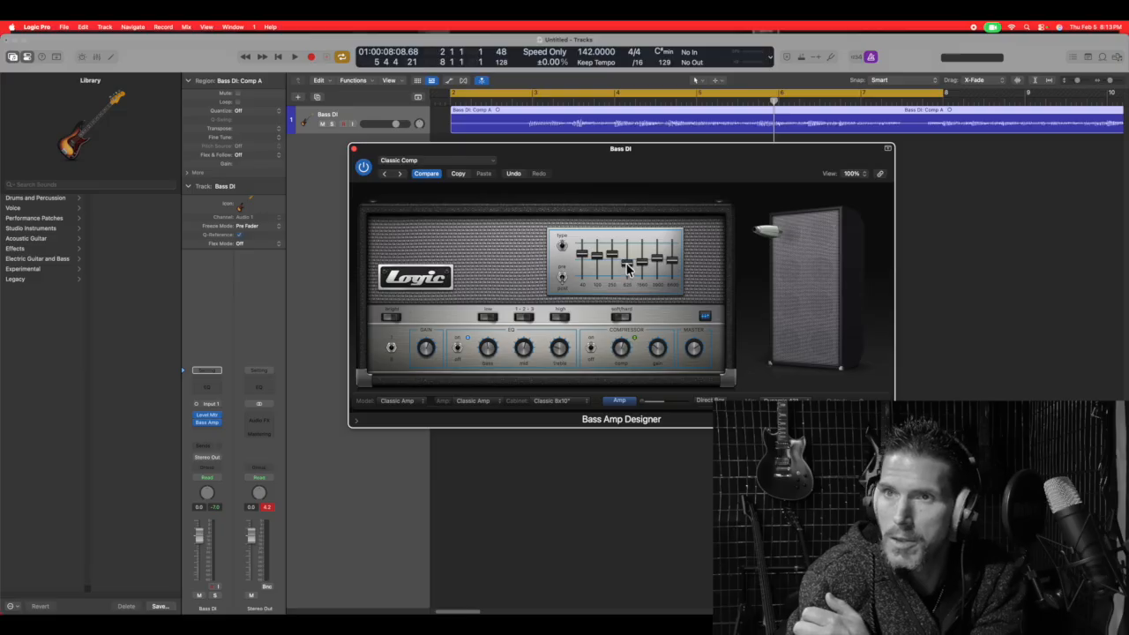
click(295, 58)
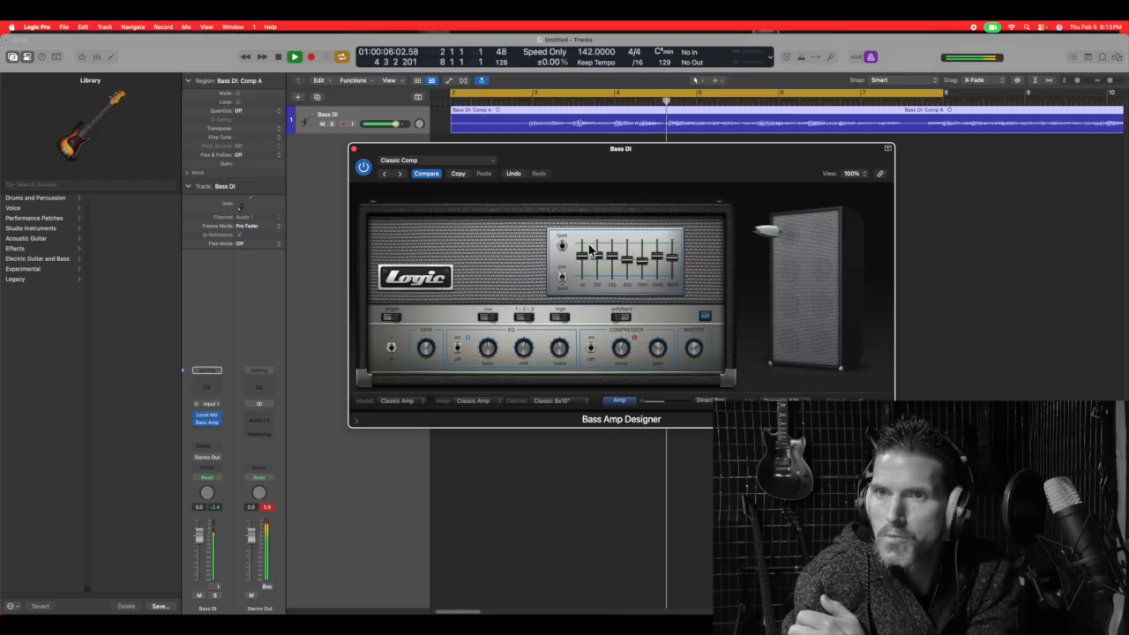
click(293, 58)
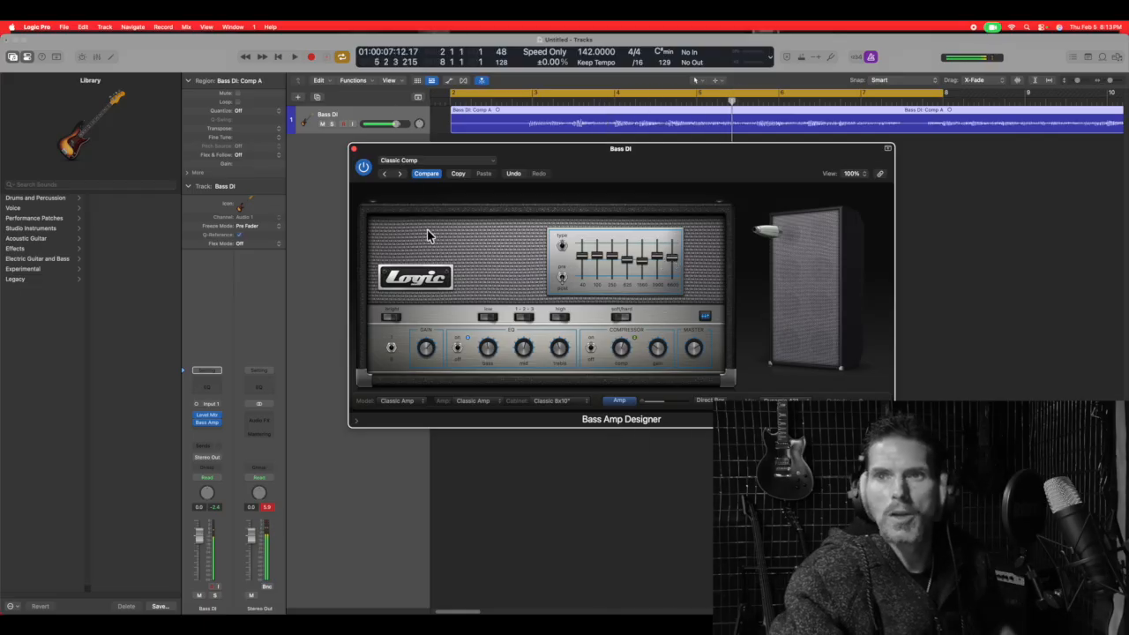
click(353, 149)
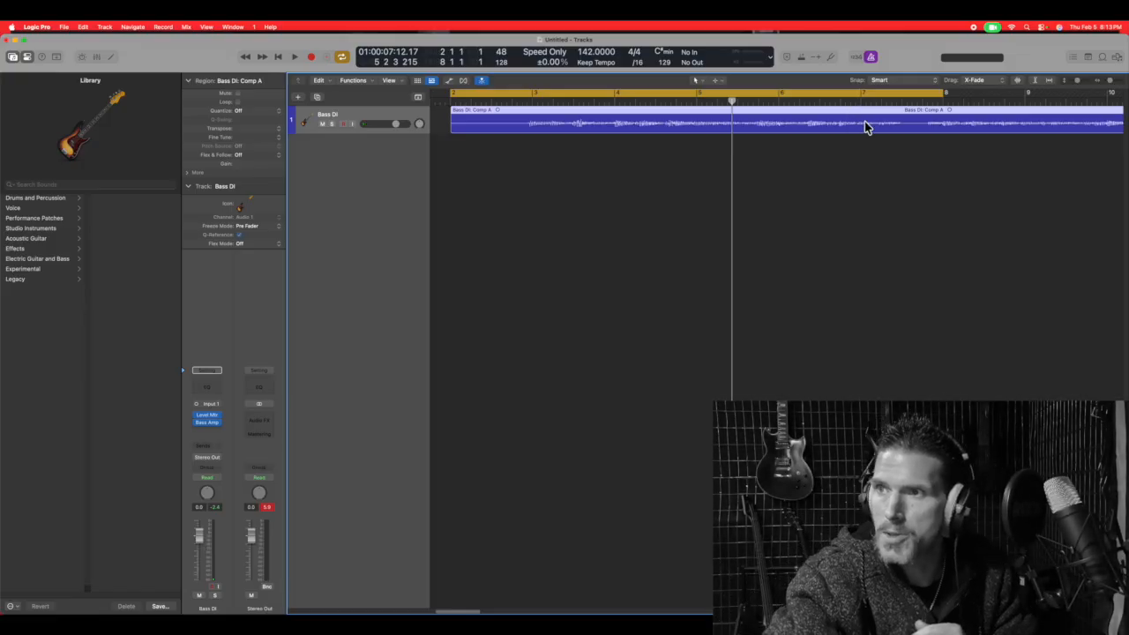
Step: Split the Bass DI regions at bar 7, beat 3, division 3 and cut the audio after the split
click(917, 102)
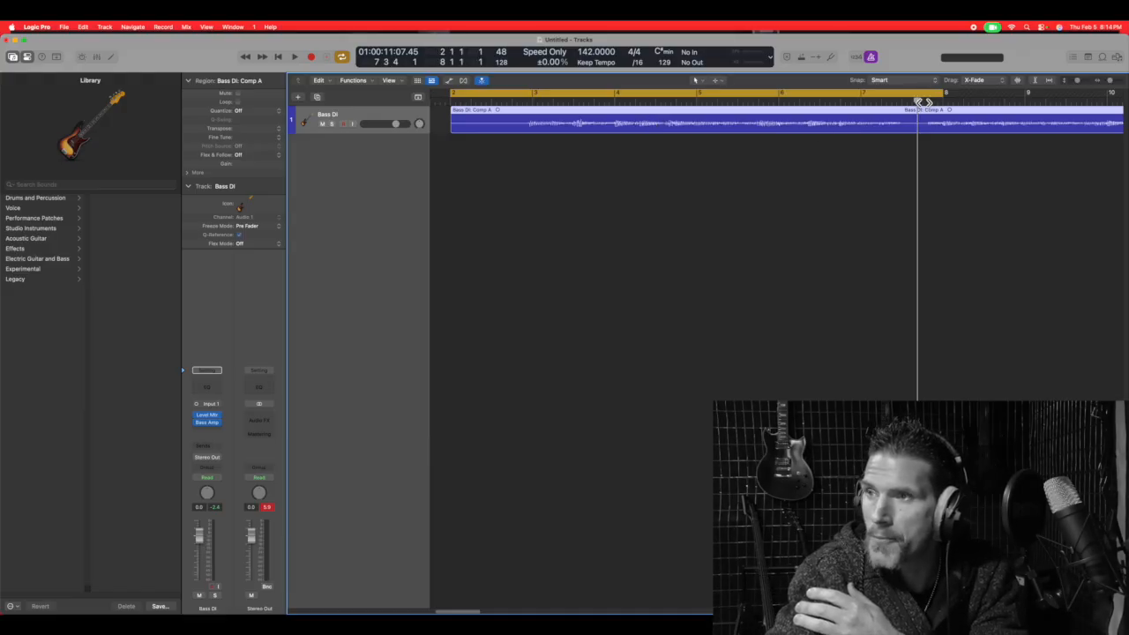
drag(917, 103, 911, 104)
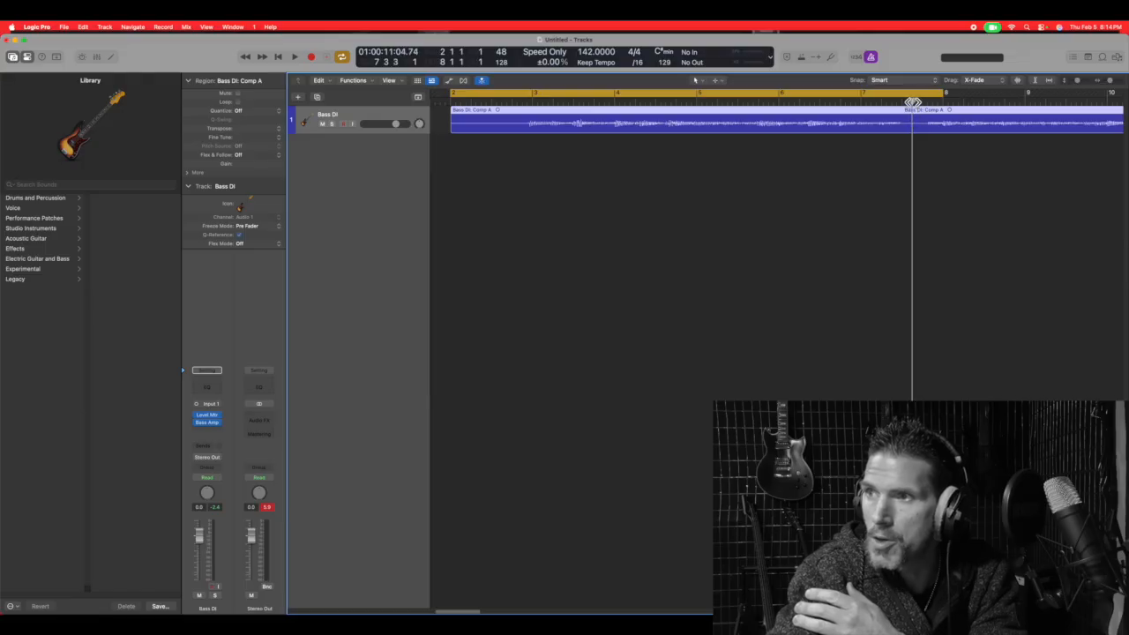
right_click(958, 112)
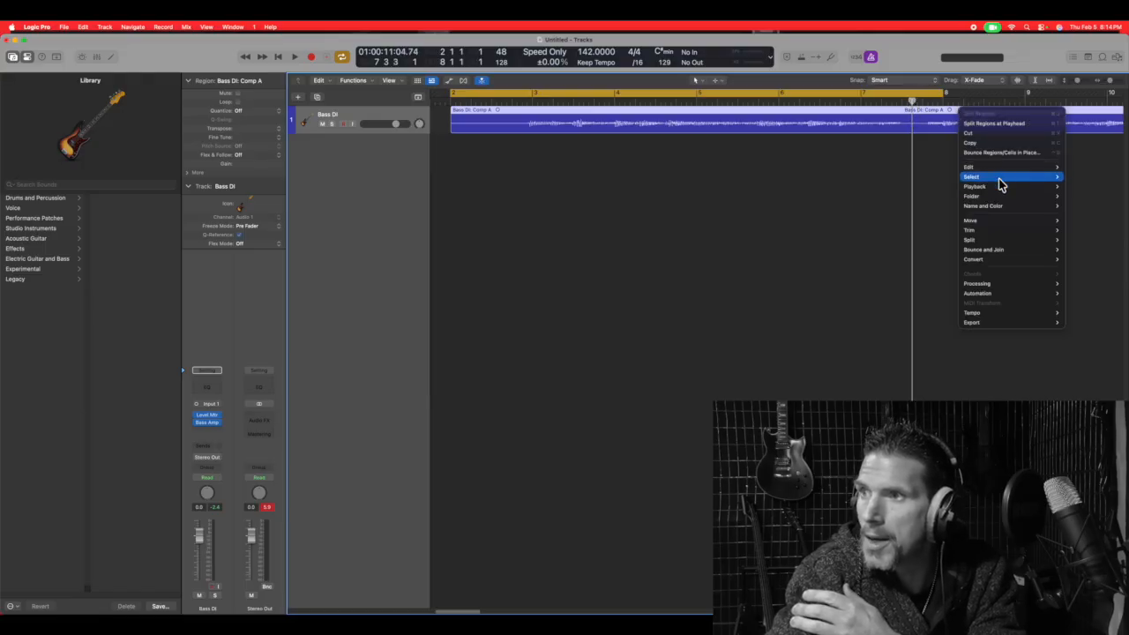
click(1002, 127)
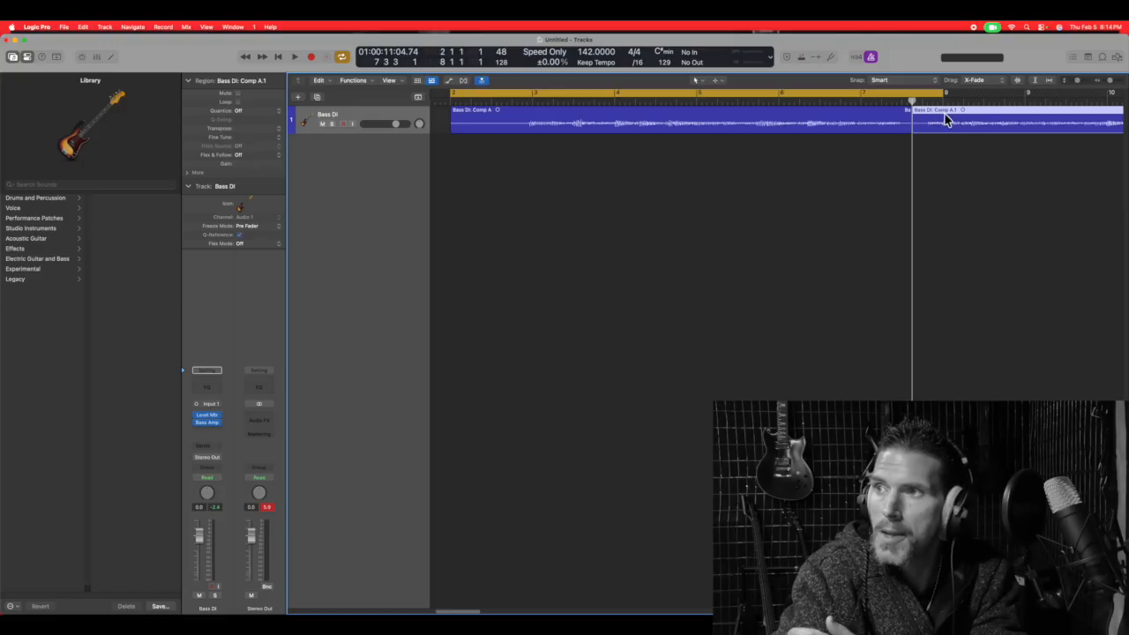
right_click(996, 117)
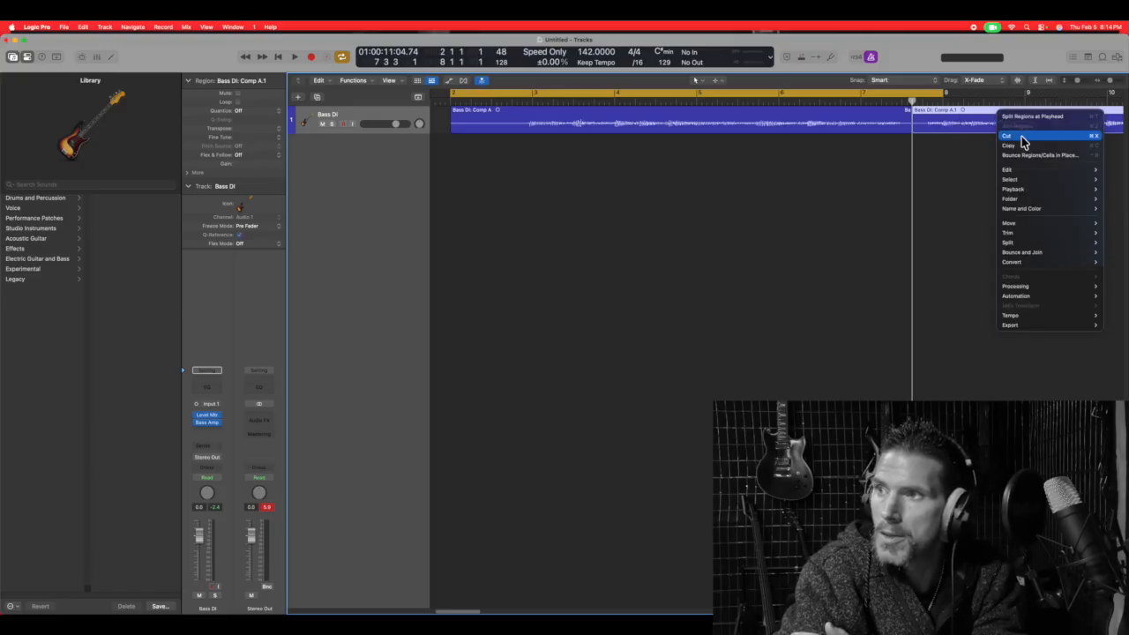
click(1021, 137)
Step: Play the remaining Bass DI audio from just before bar 5 to about bar 7 to check its ending
key(space)
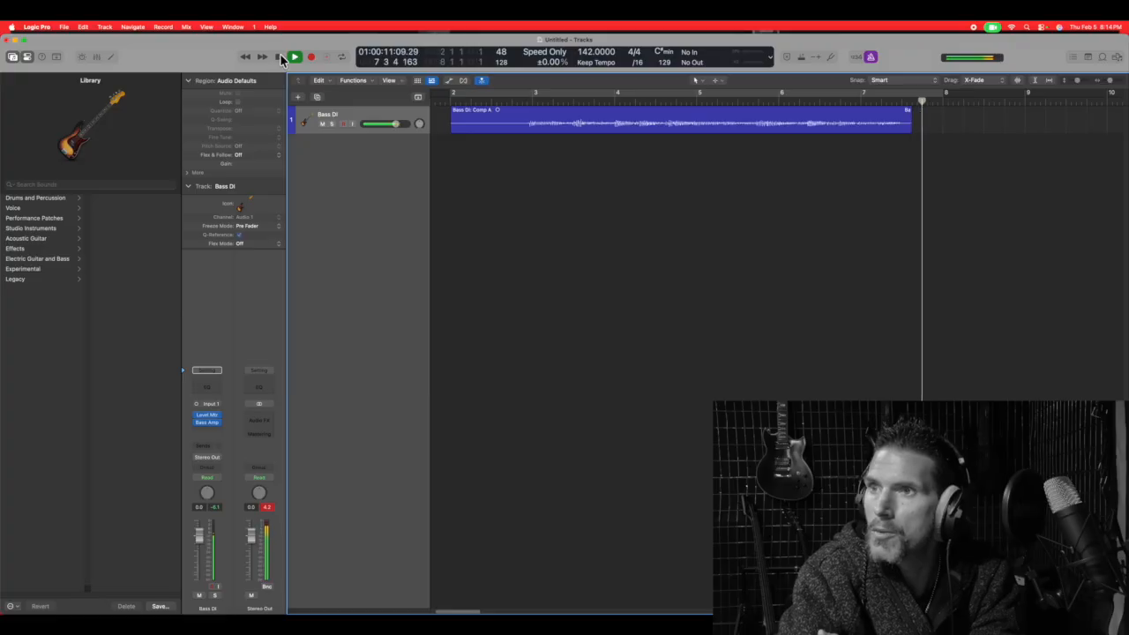
click(692, 102)
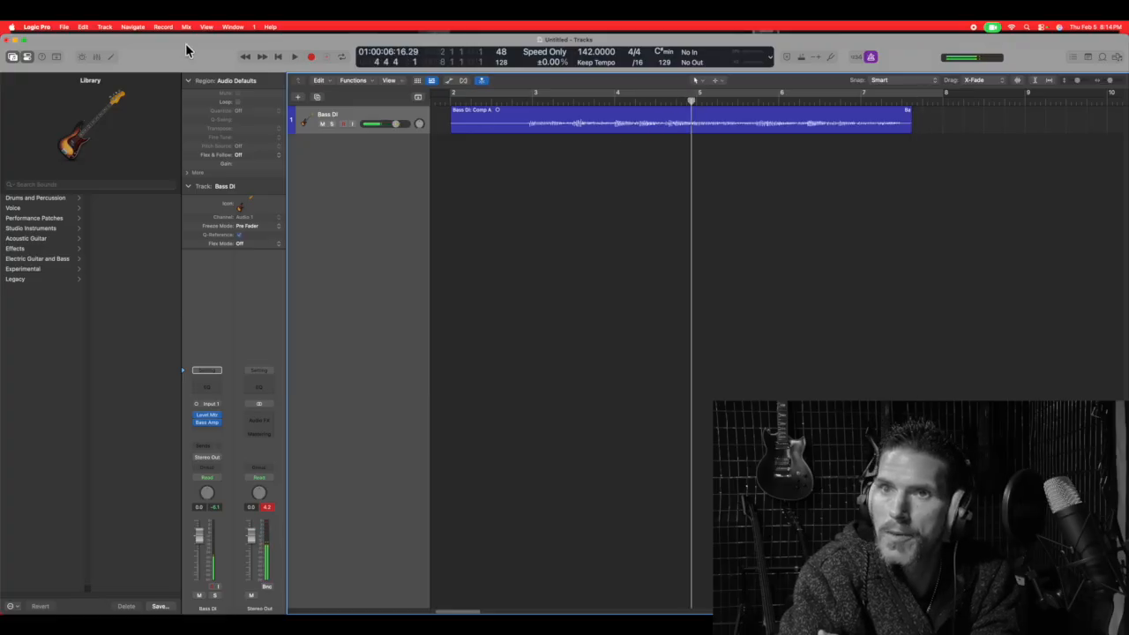
click(296, 57)
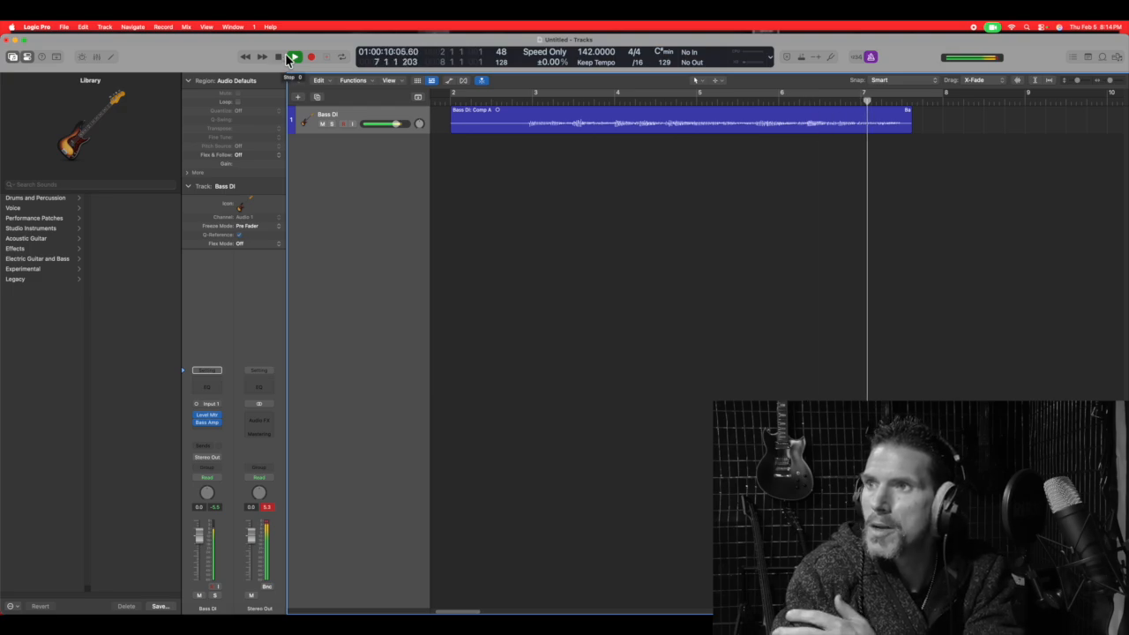
click(284, 56)
Step: Split the Bass DI audio at bar 7 and cut the piece after it
click(860, 100)
right_click(872, 116)
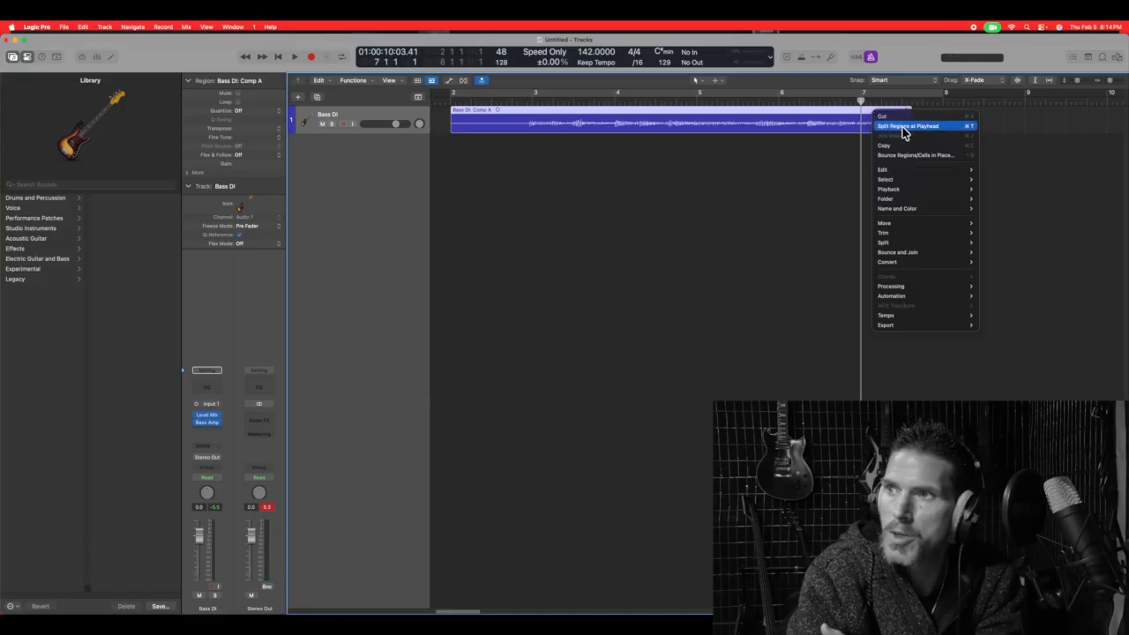
click(902, 127)
right_click(889, 116)
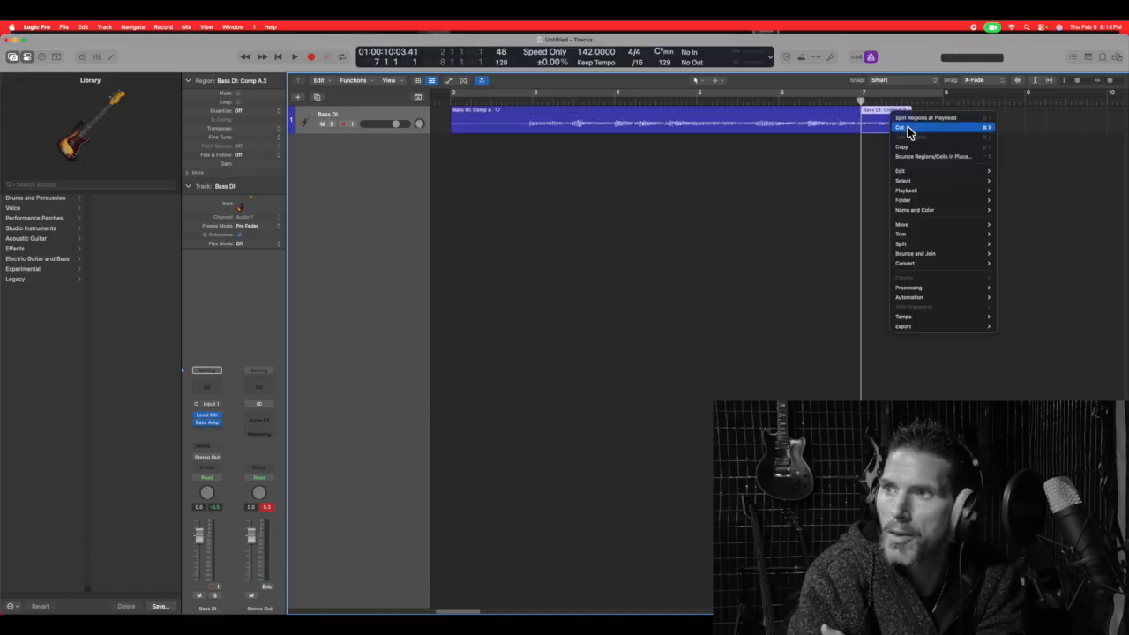
click(907, 129)
Step: Split the Bass DI region at bar 3 and cut the piece before the split
click(531, 101)
right_click(562, 114)
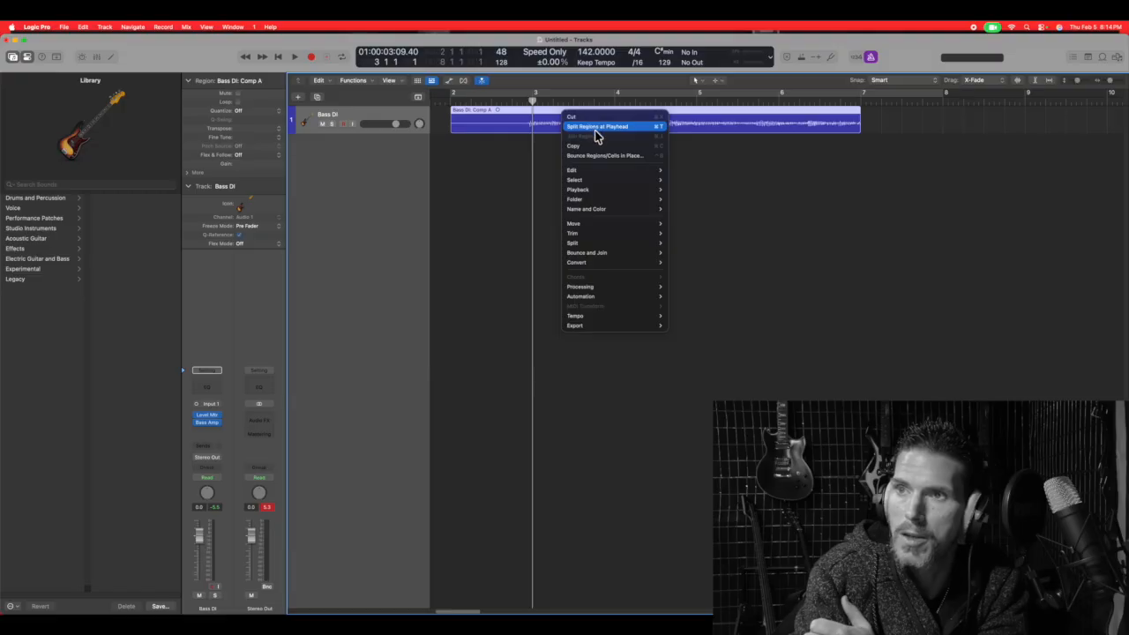
click(597, 128)
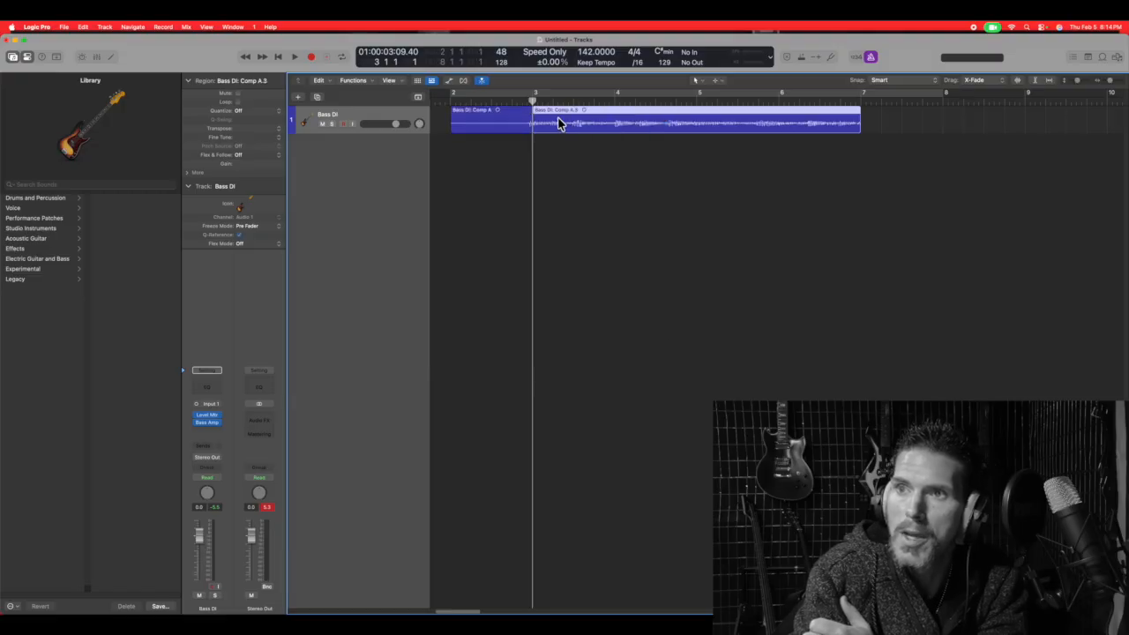
click(473, 121)
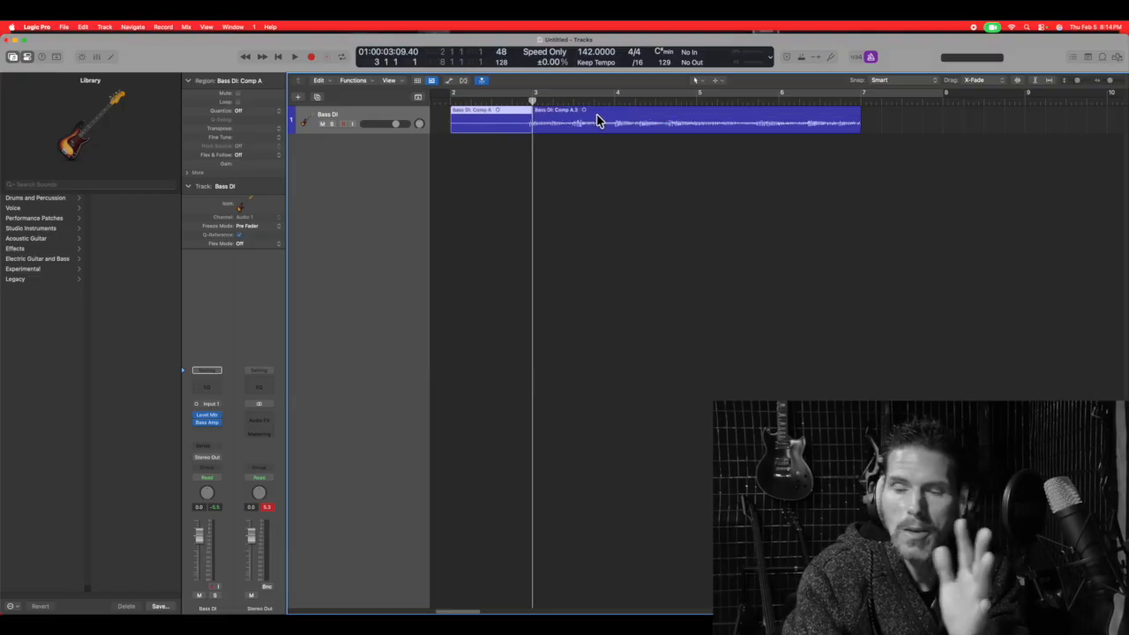
right_click(515, 115)
click(529, 126)
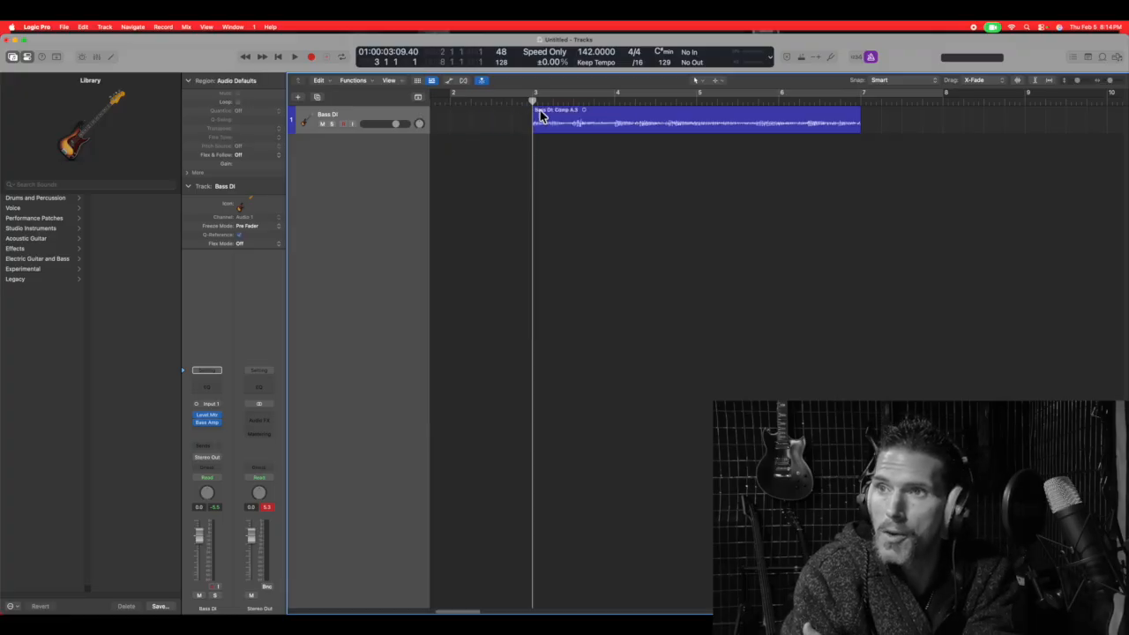
Step: Copy the remaining four-bar Bass DI region and paste it back to back at bars 7, 11 and 15
click(631, 114)
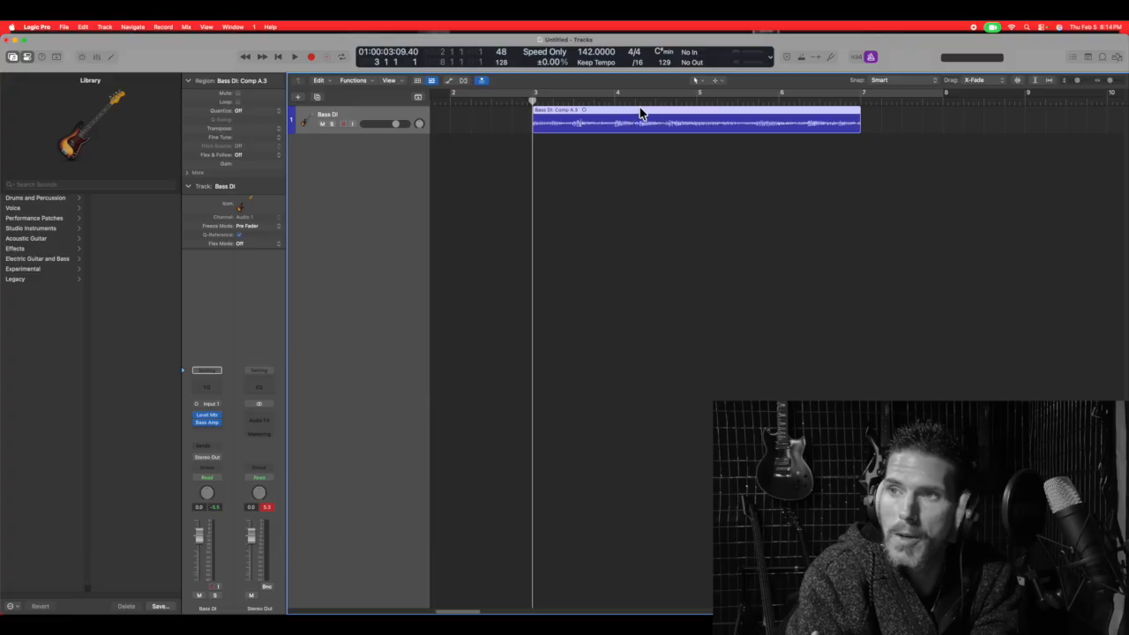
right_click(666, 113)
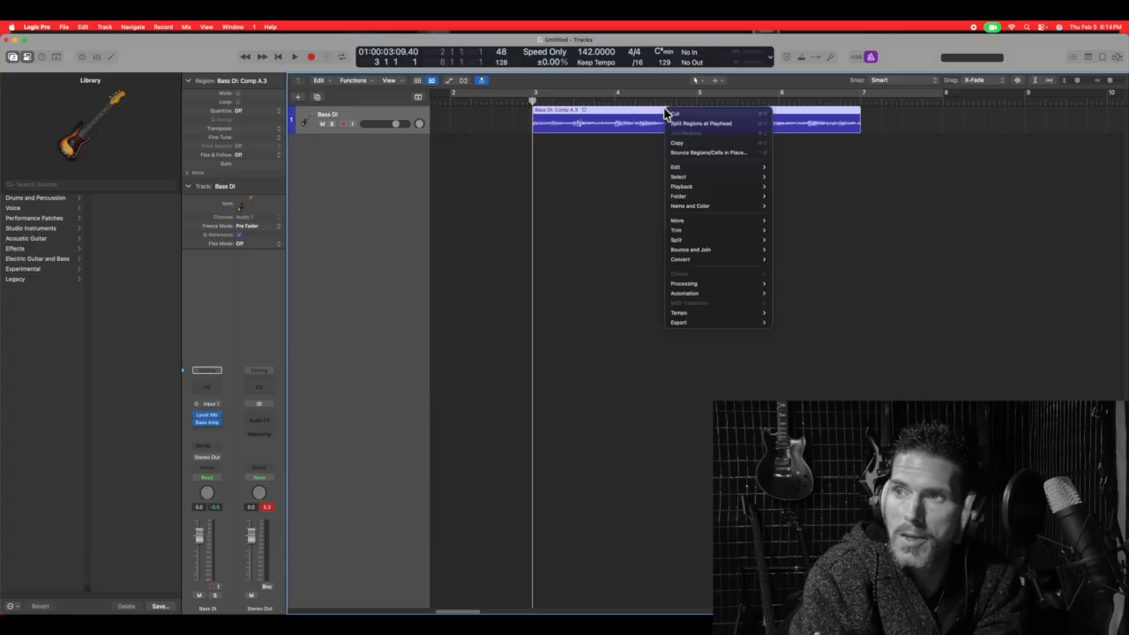
click(697, 144)
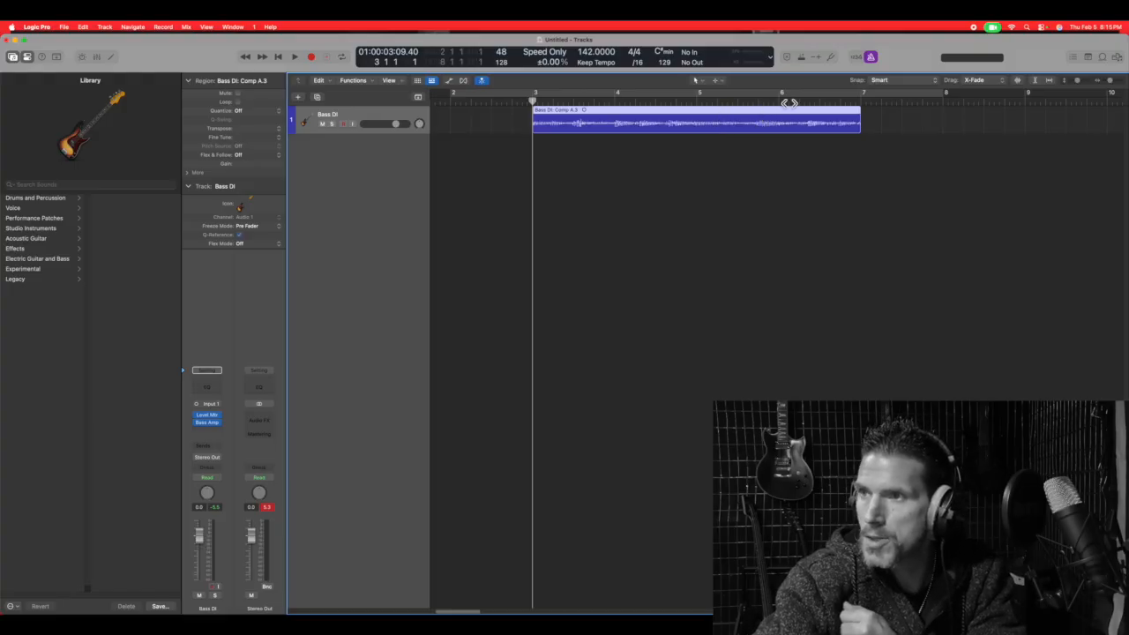
click(859, 102)
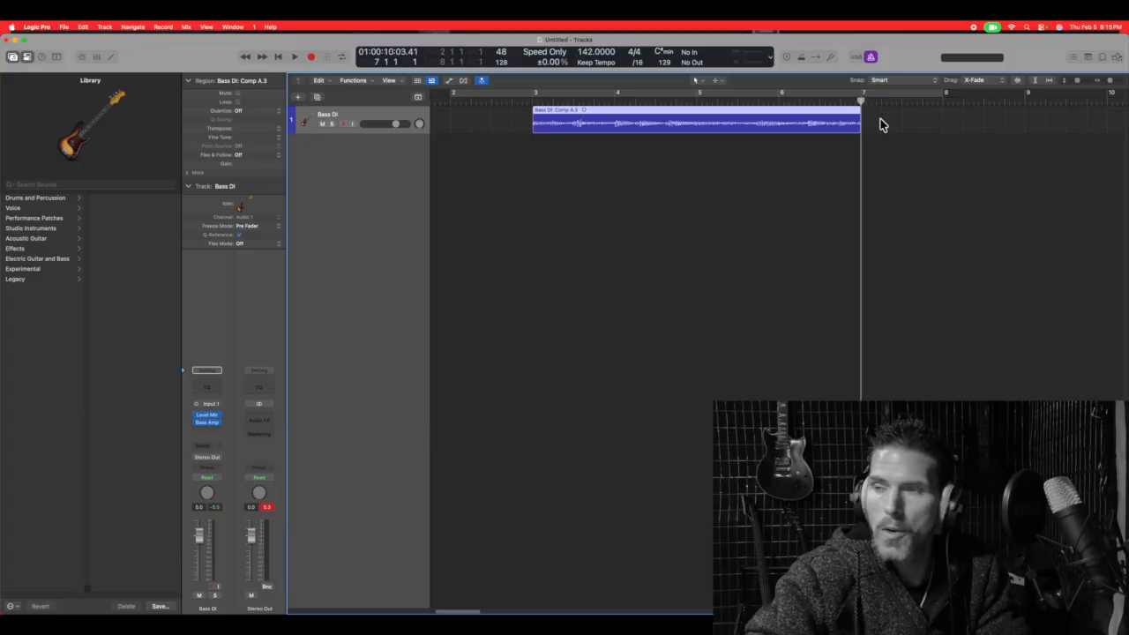
right_click(931, 121)
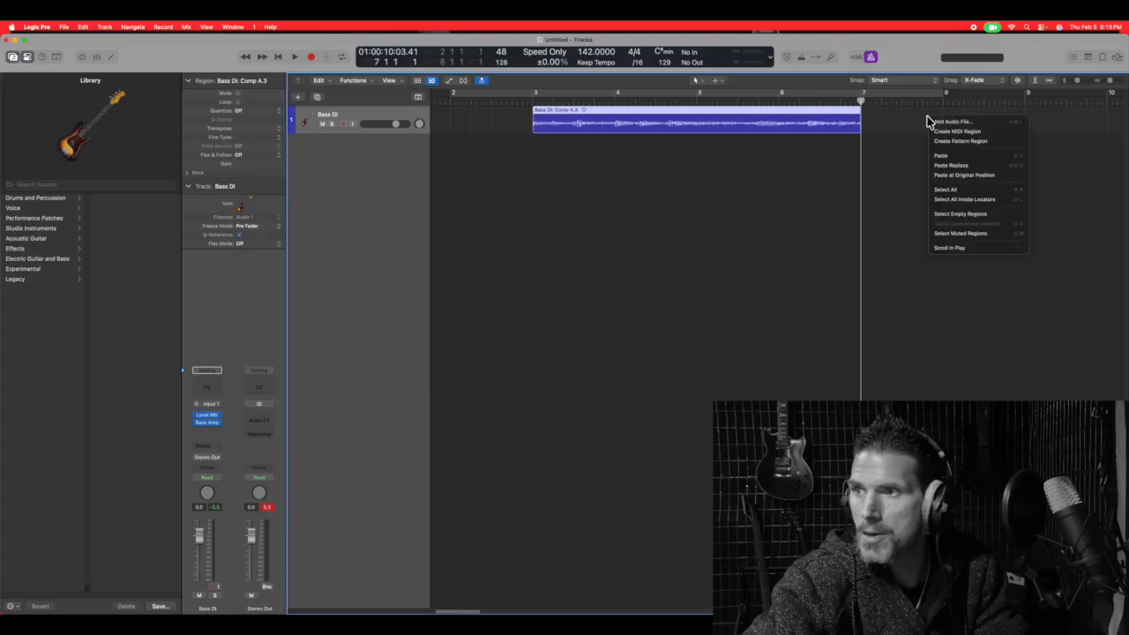
click(941, 155)
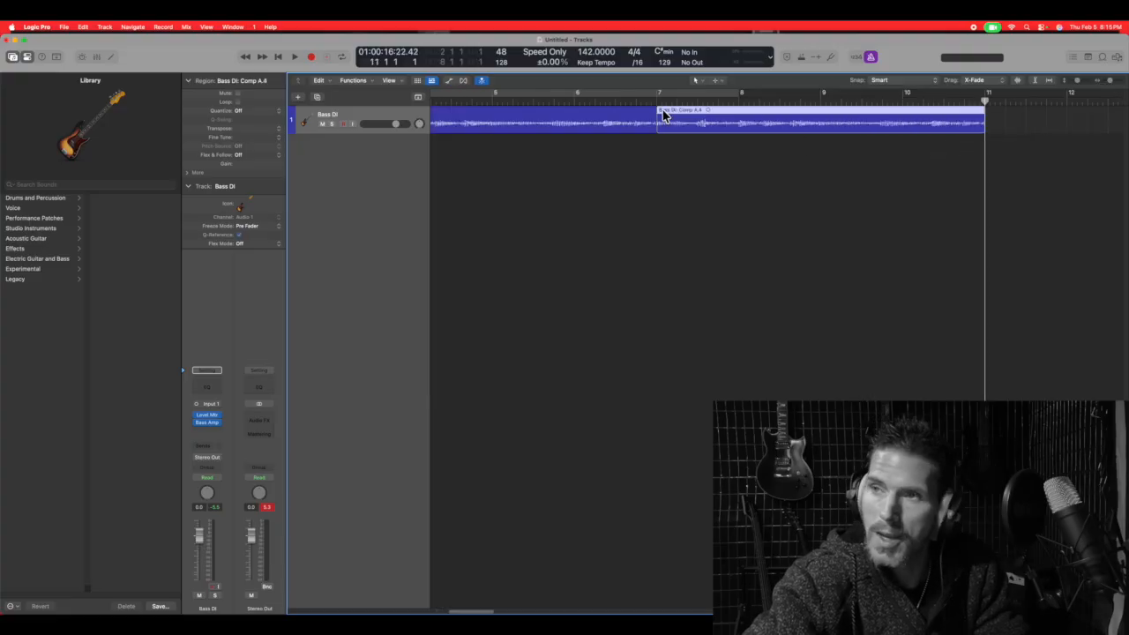
right_click(1028, 120)
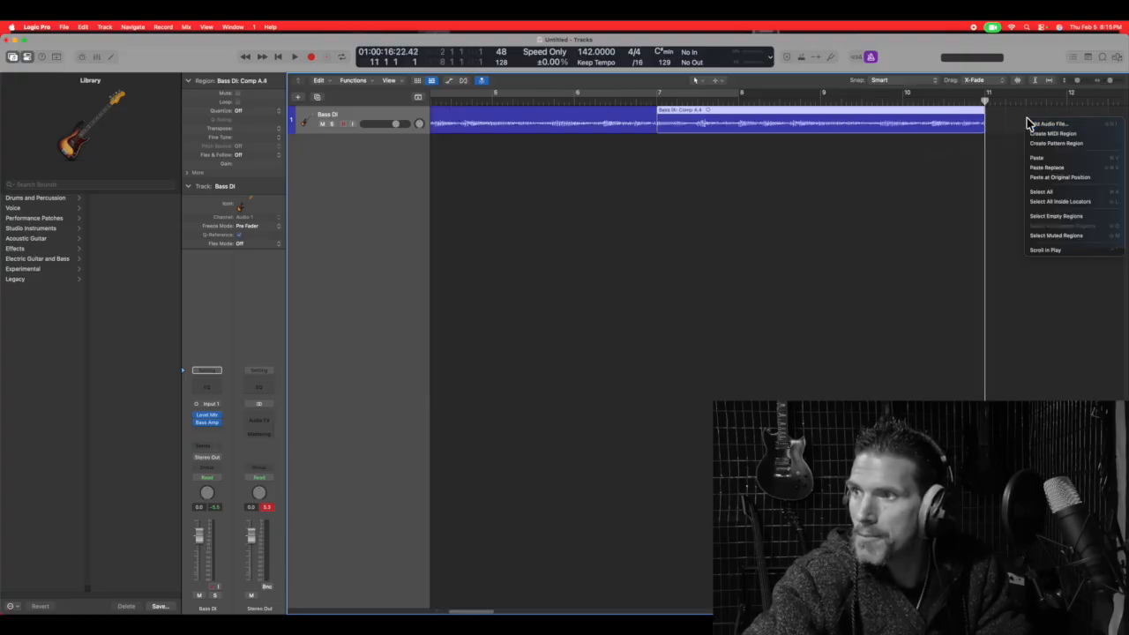
click(1039, 156)
right_click(1043, 125)
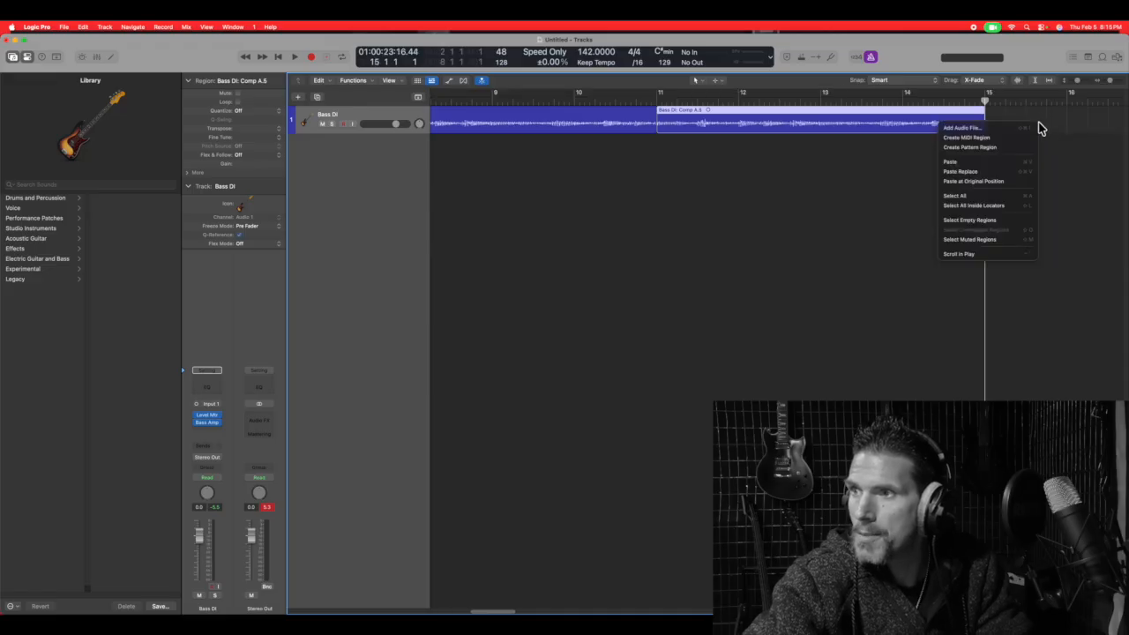
click(1023, 162)
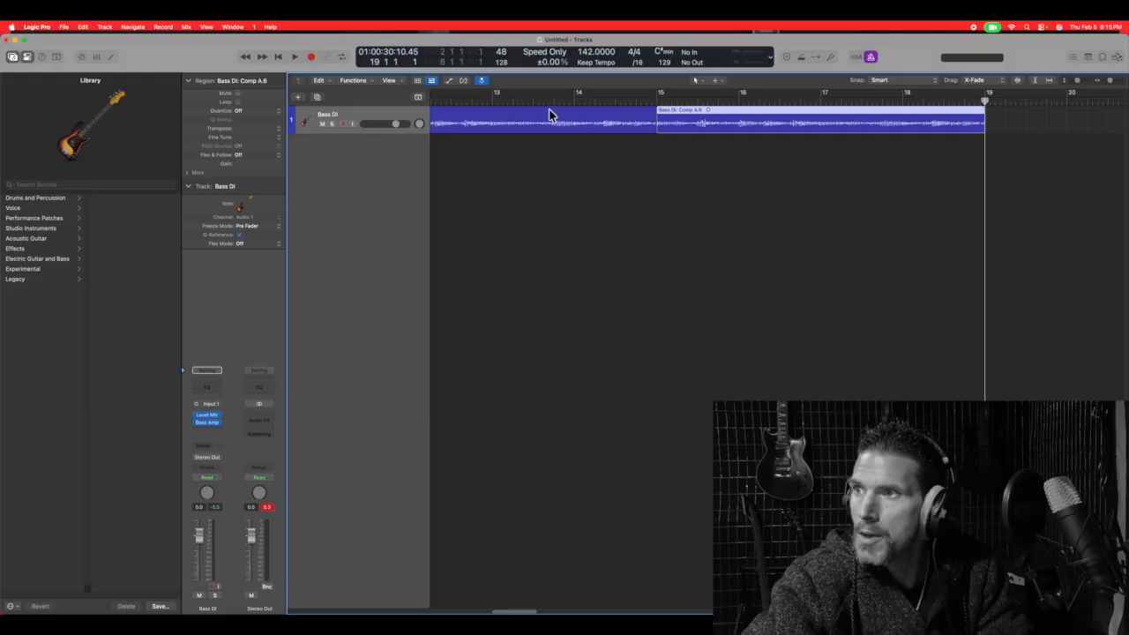
Step: Hide the Library and extend the start of the first Bass DI region to slightly before bar 3
drag(1110, 80, 1105, 81)
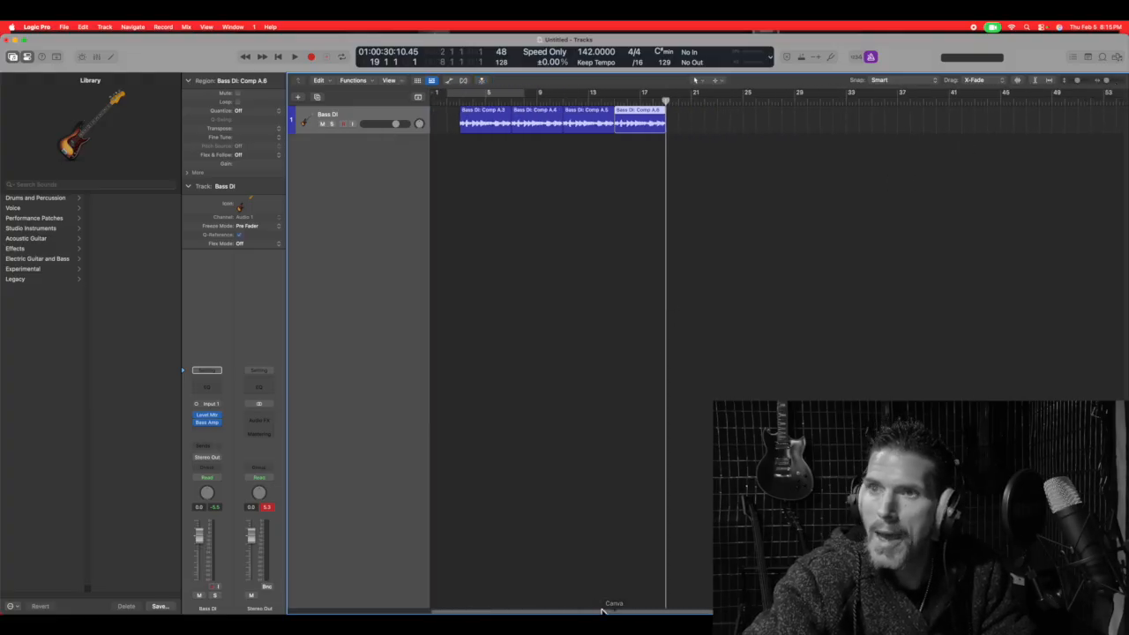
click(500, 101)
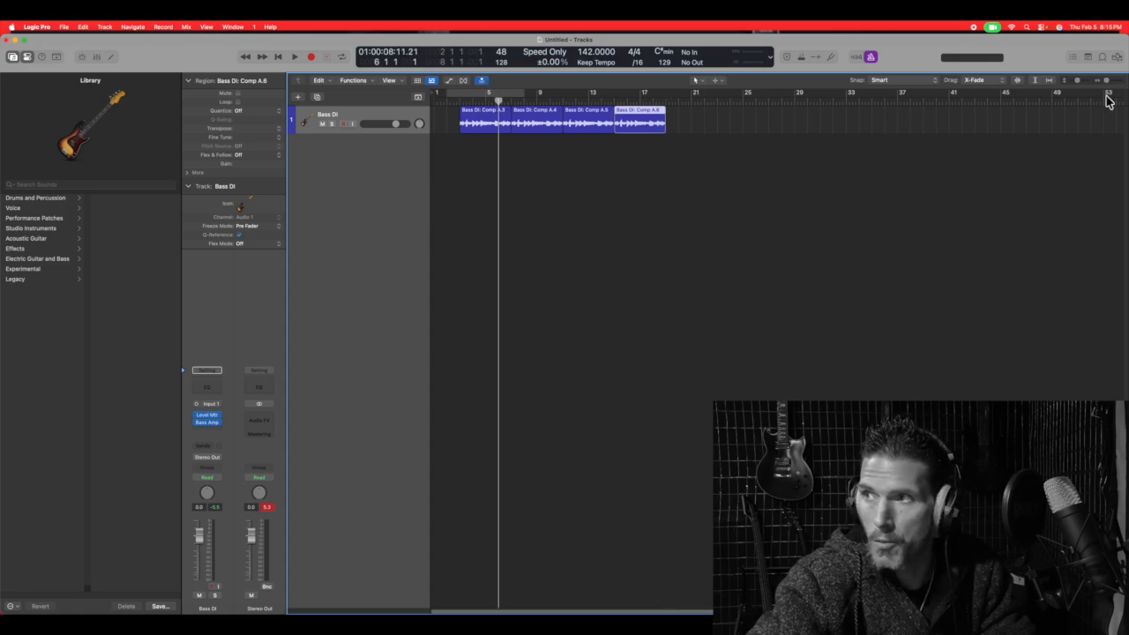
drag(1105, 81, 1107, 81)
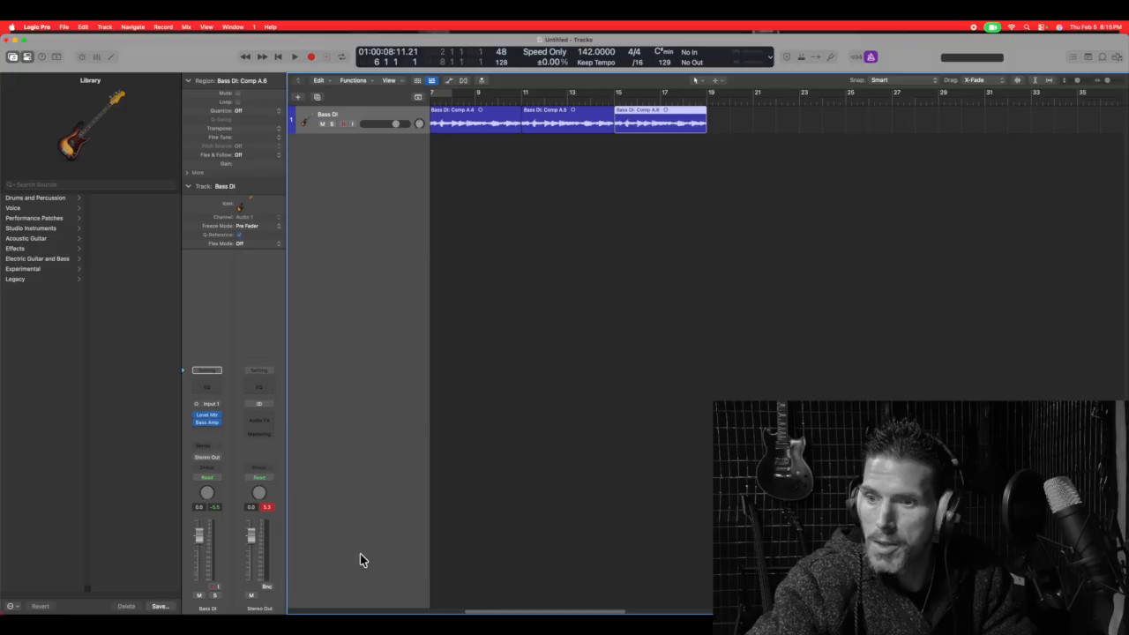
drag(526, 611, 493, 610)
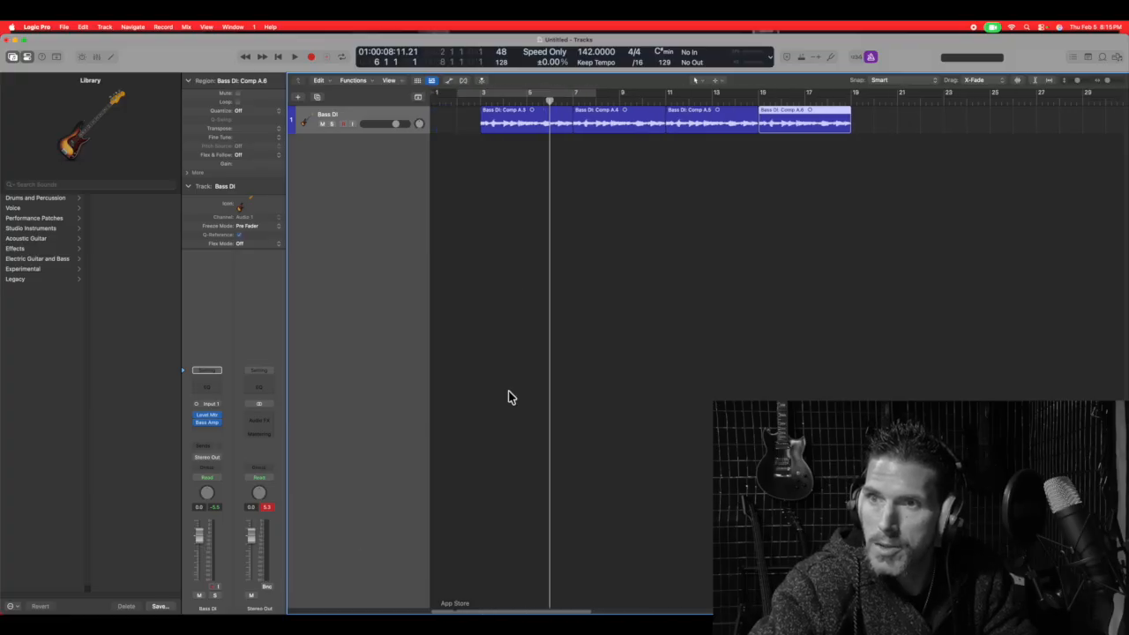
click(487, 126)
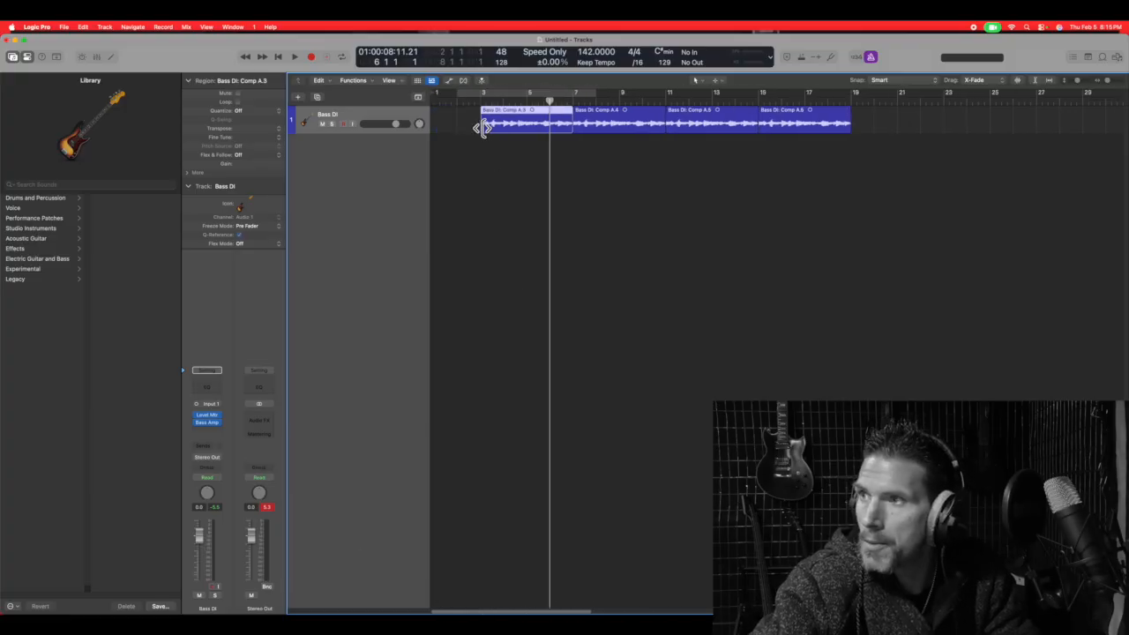
drag(1107, 80, 1111, 81)
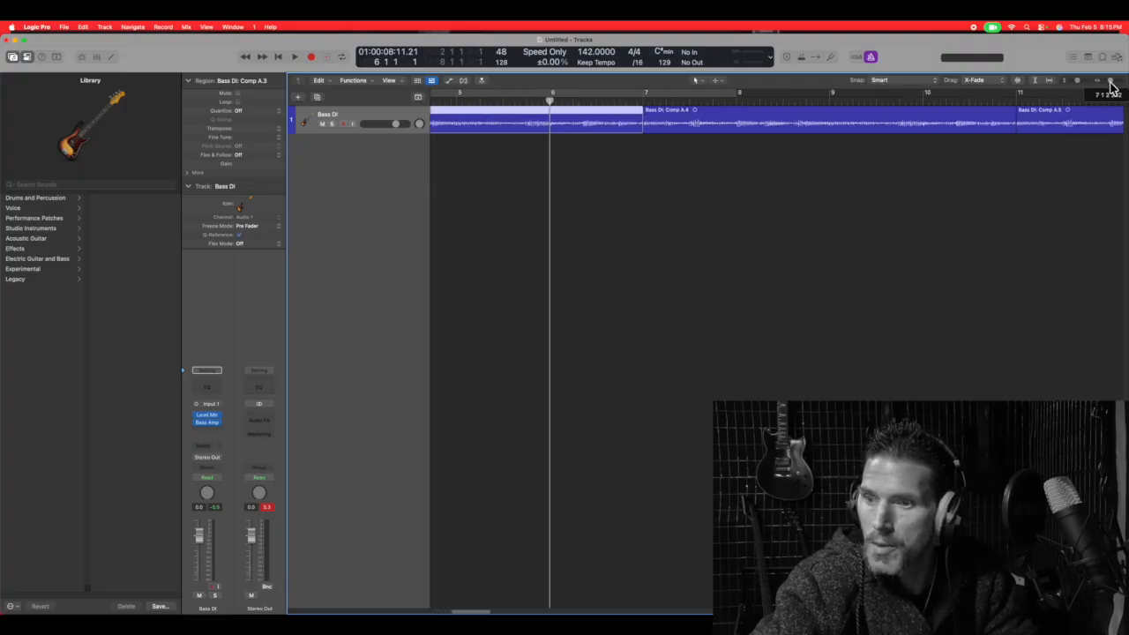
click(477, 606)
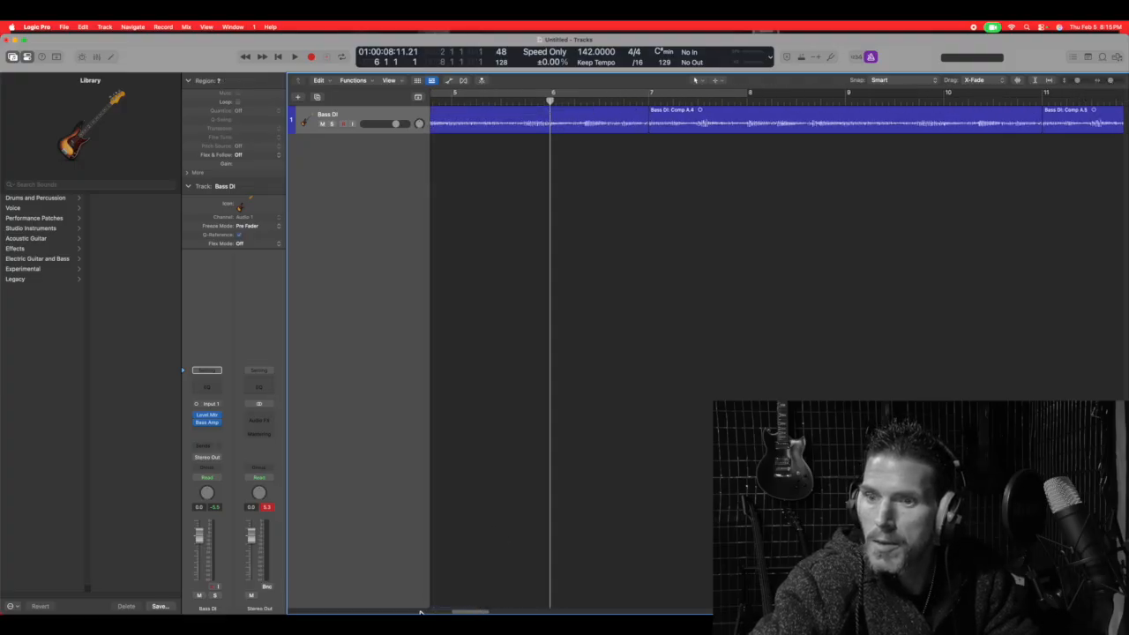
drag(467, 611, 407, 556)
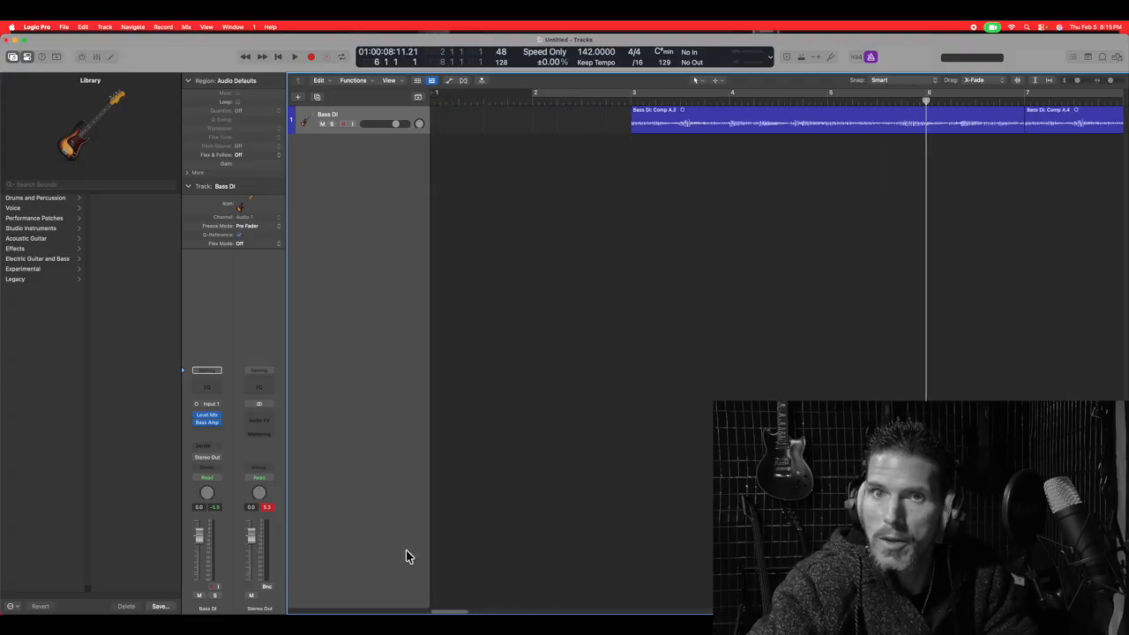
click(14, 57)
drag(450, 127, 436, 128)
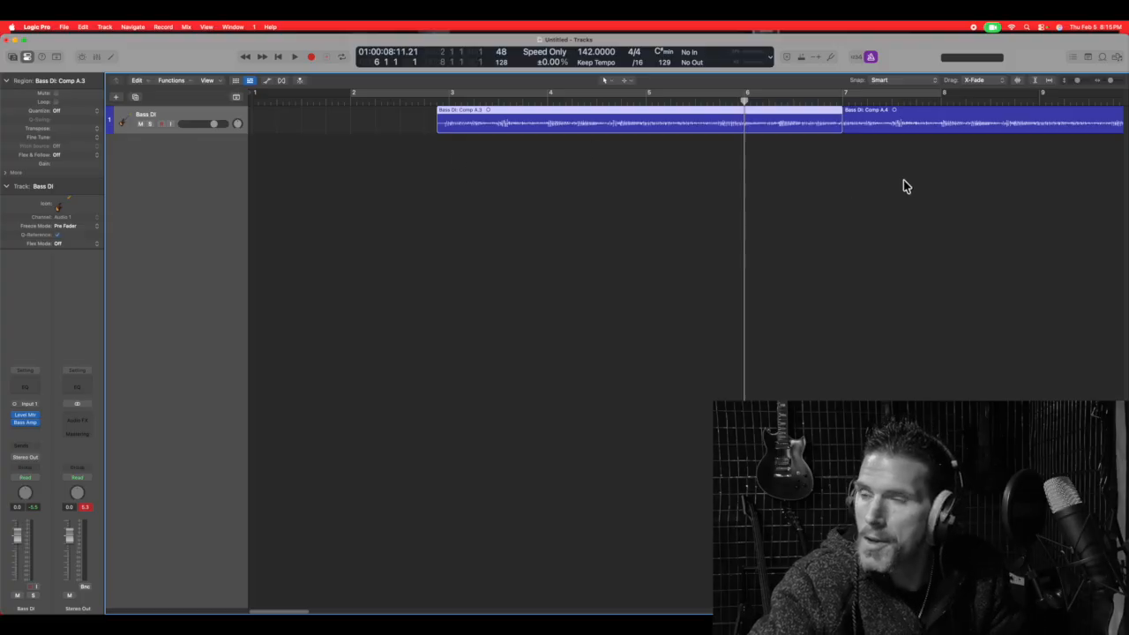
Step: Select the second Bass DI region and set a cycle range from bar 6 to bar 8 around the join
click(886, 120)
click(790, 93)
drag(745, 92, 979, 91)
click(809, 93)
drag(751, 89, 883, 90)
drag(942, 95, 942, 94)
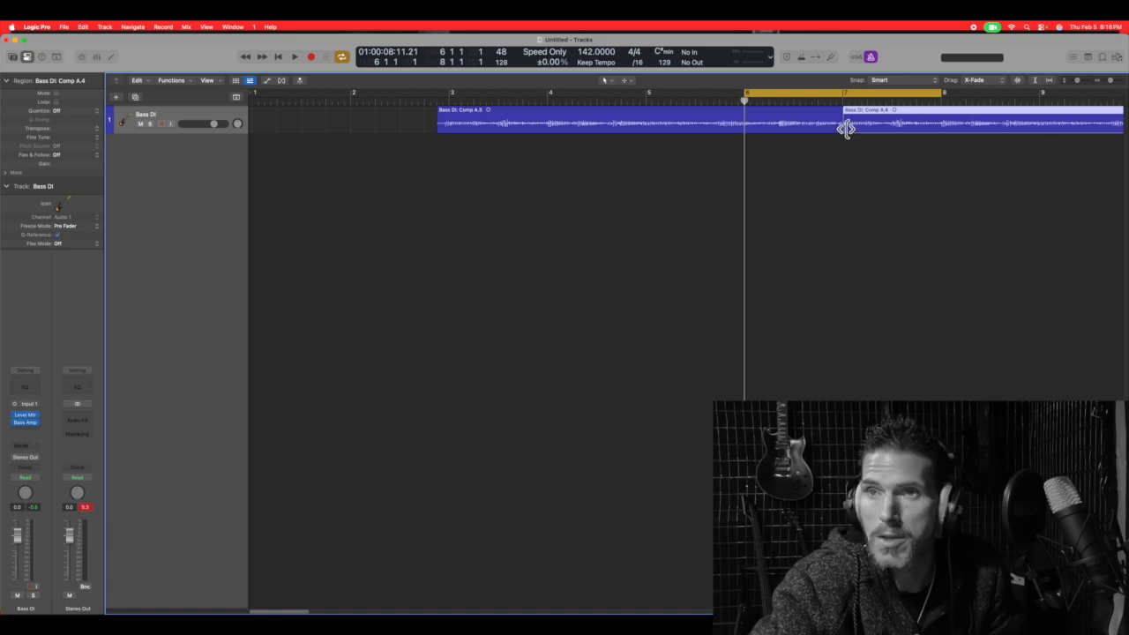
Step: Play the cycled join between the first two Bass DI regions and turn the metronome off
click(295, 57)
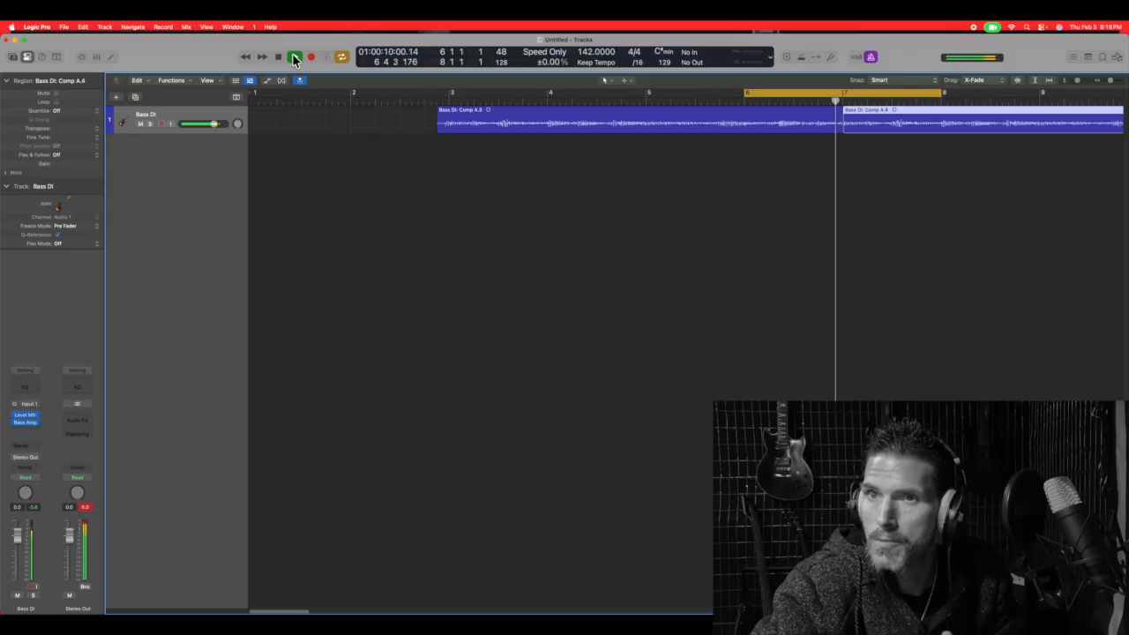
click(279, 57)
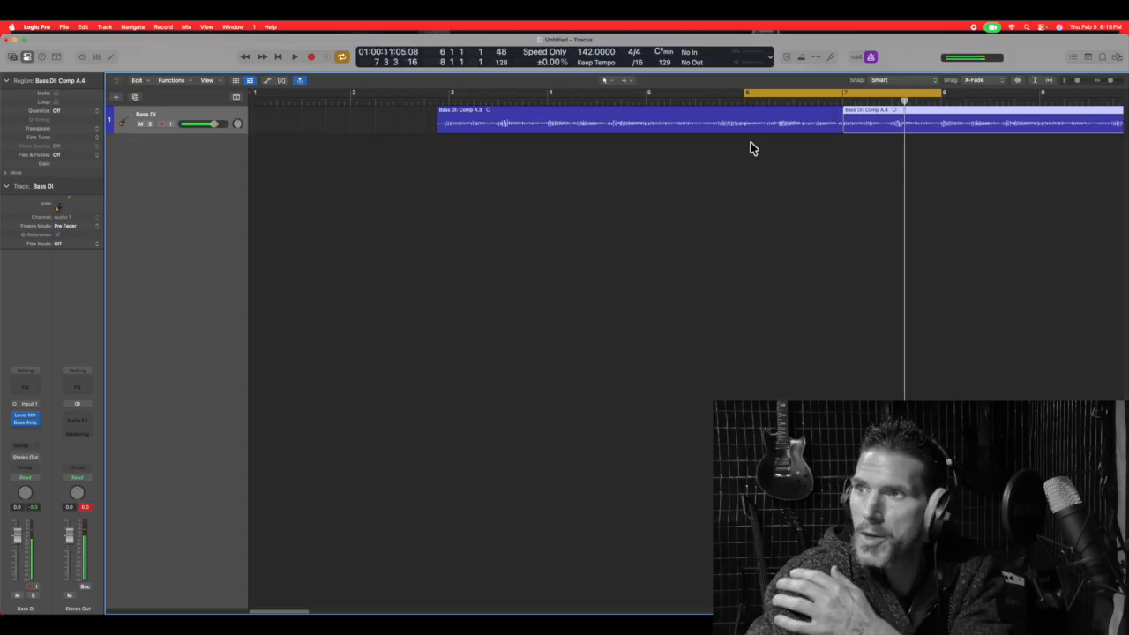
click(869, 58)
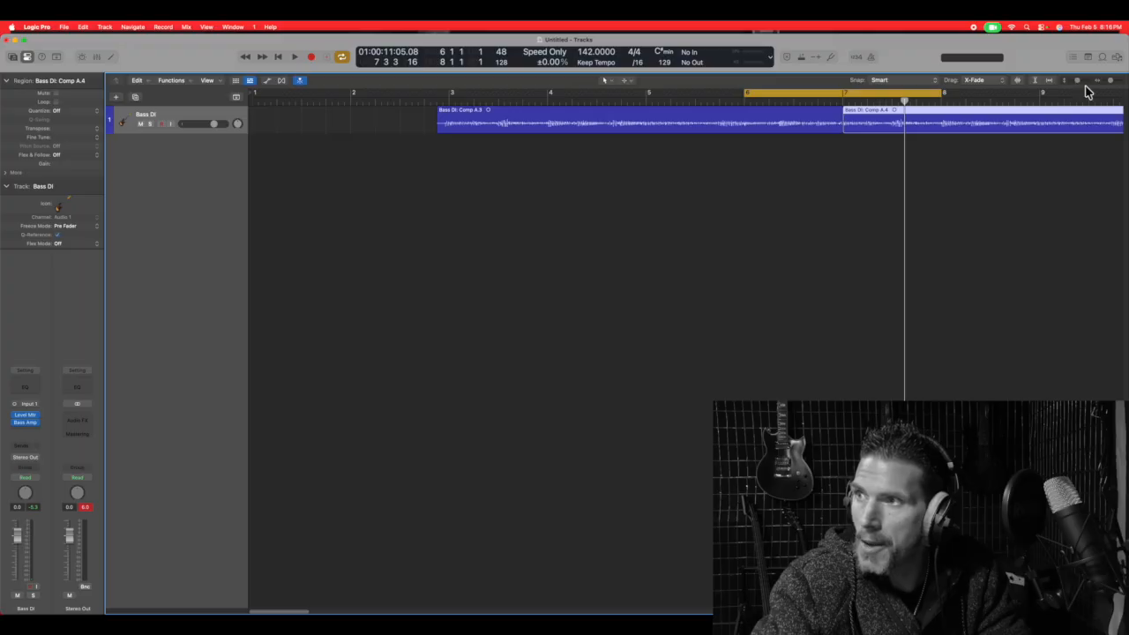
Step: Extend the start of the second Bass DI region to slightly before bar 7 and listen to the join
drag(1110, 81, 1108, 81)
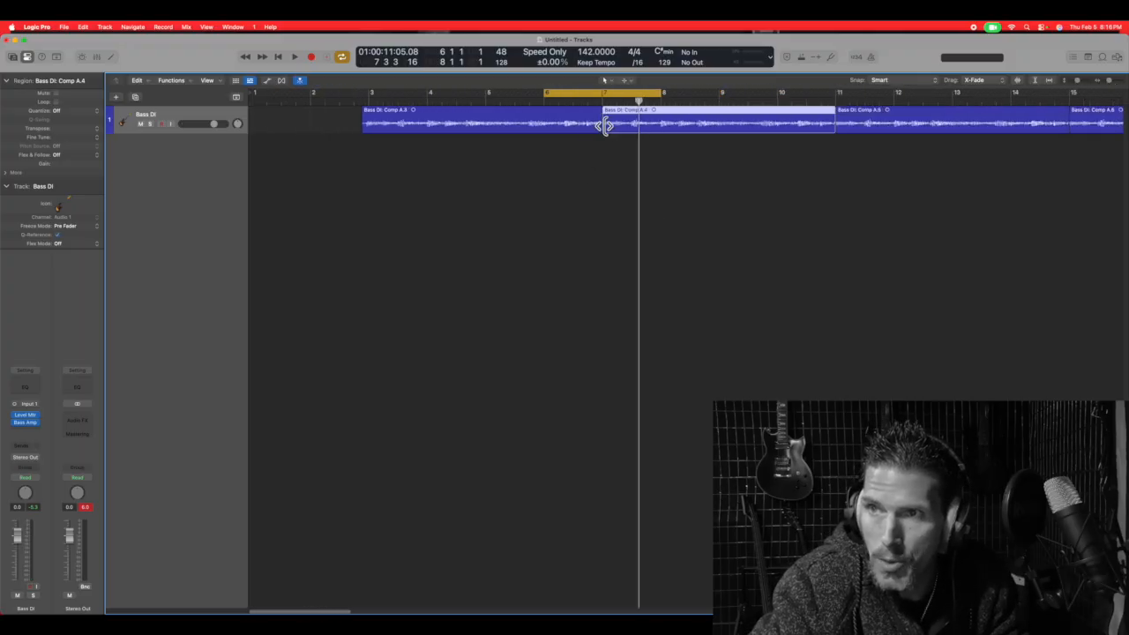
drag(605, 126, 600, 125)
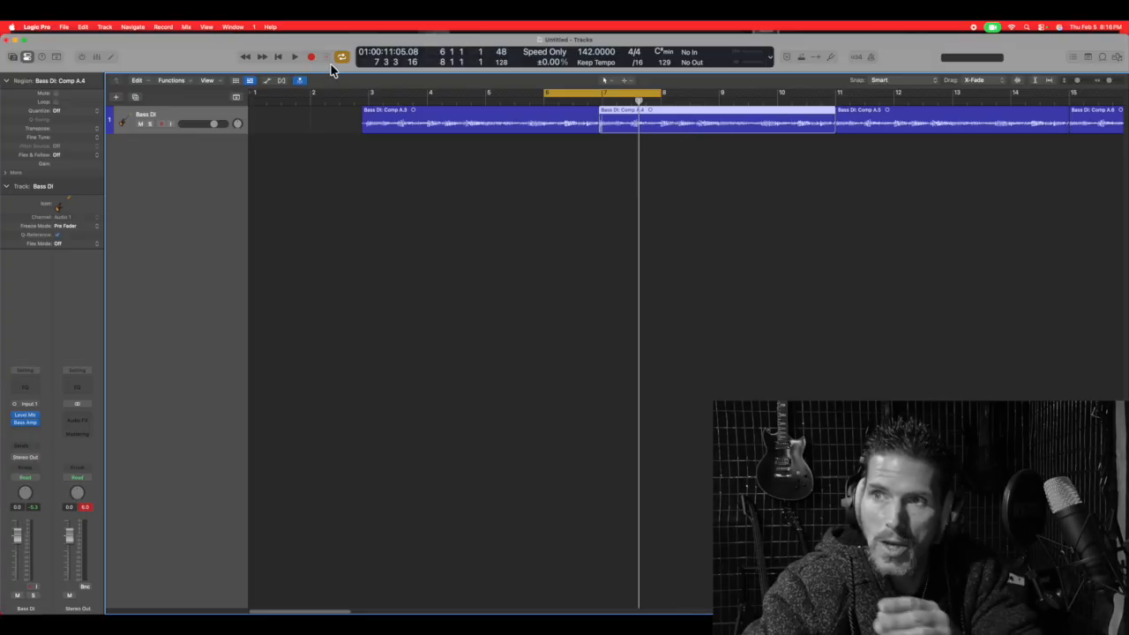
click(298, 56)
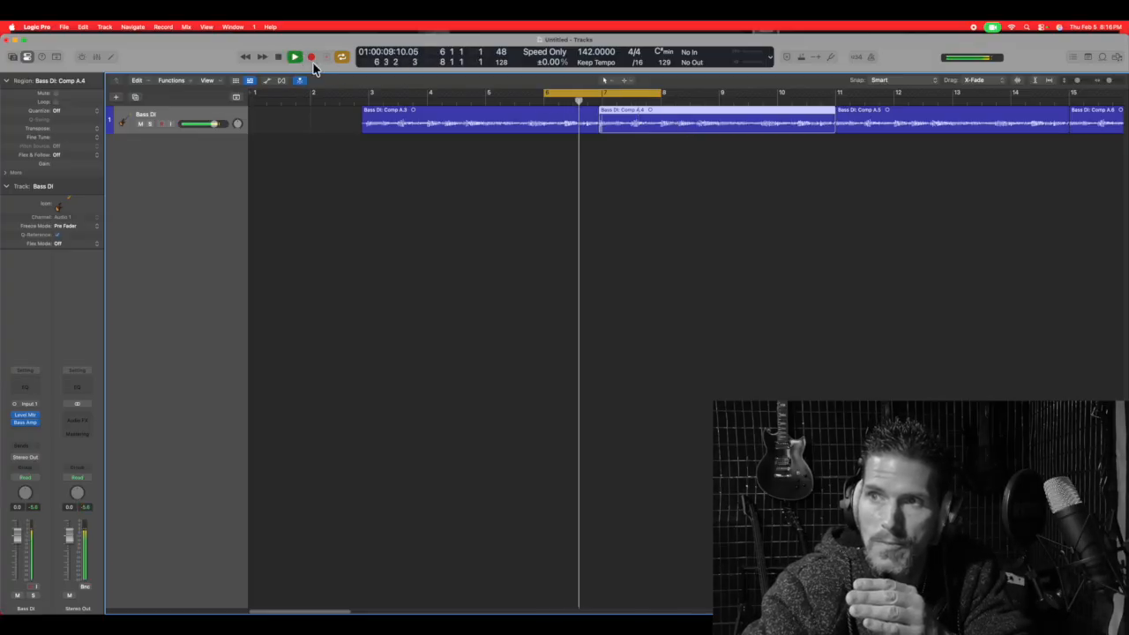
click(278, 58)
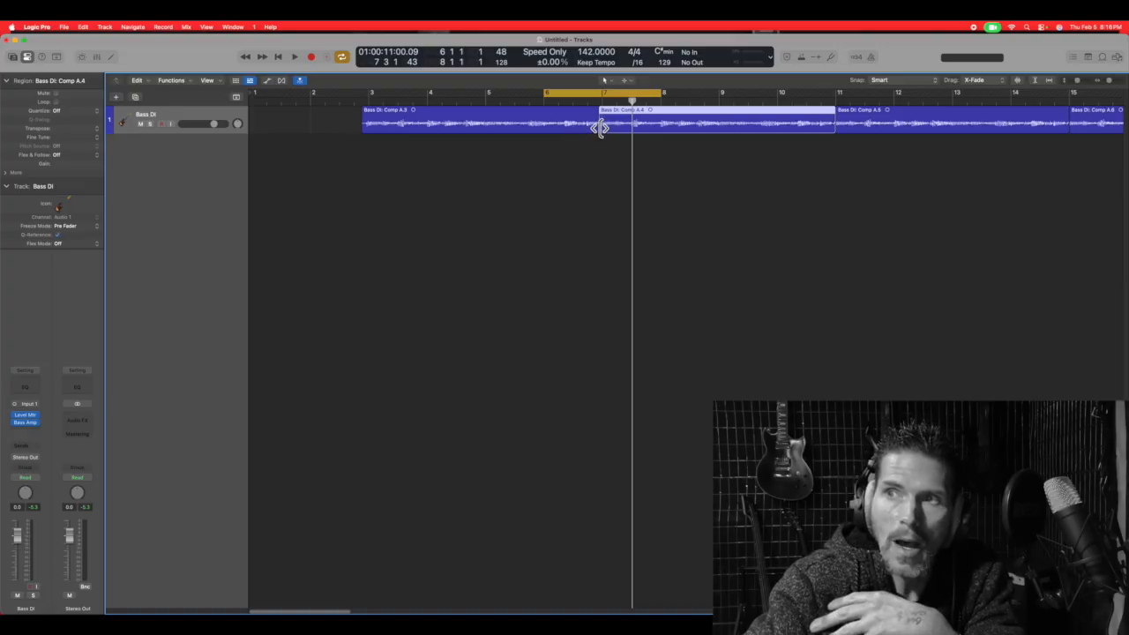
Step: Move the second Bass DI region's start back to bar 7 and listen to the join for comparison
drag(600, 126, 603, 126)
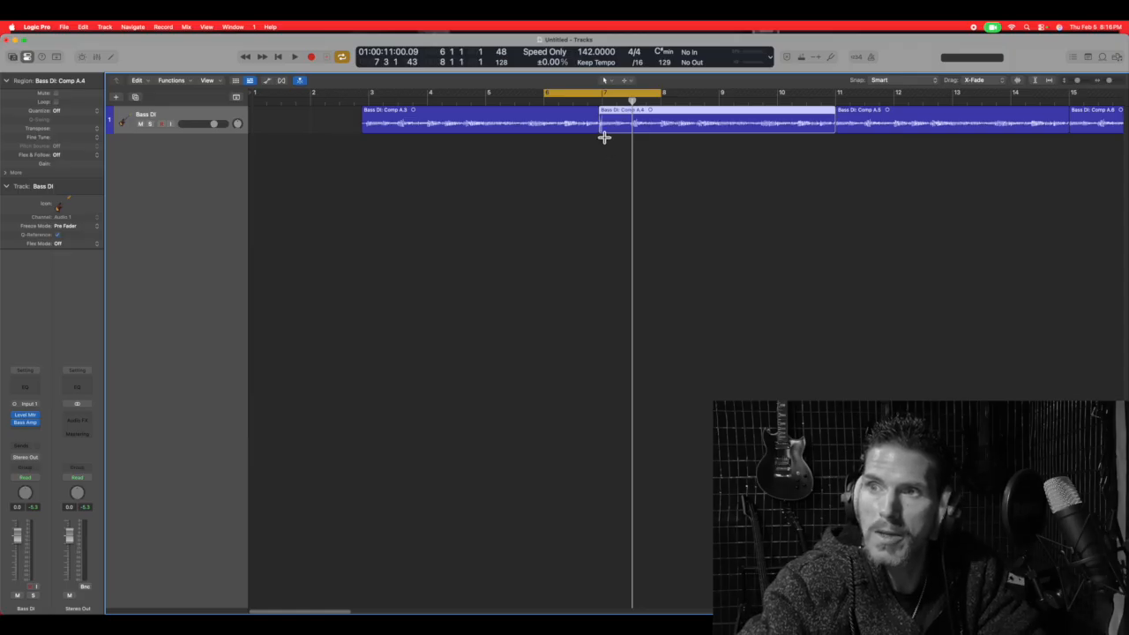
click(293, 58)
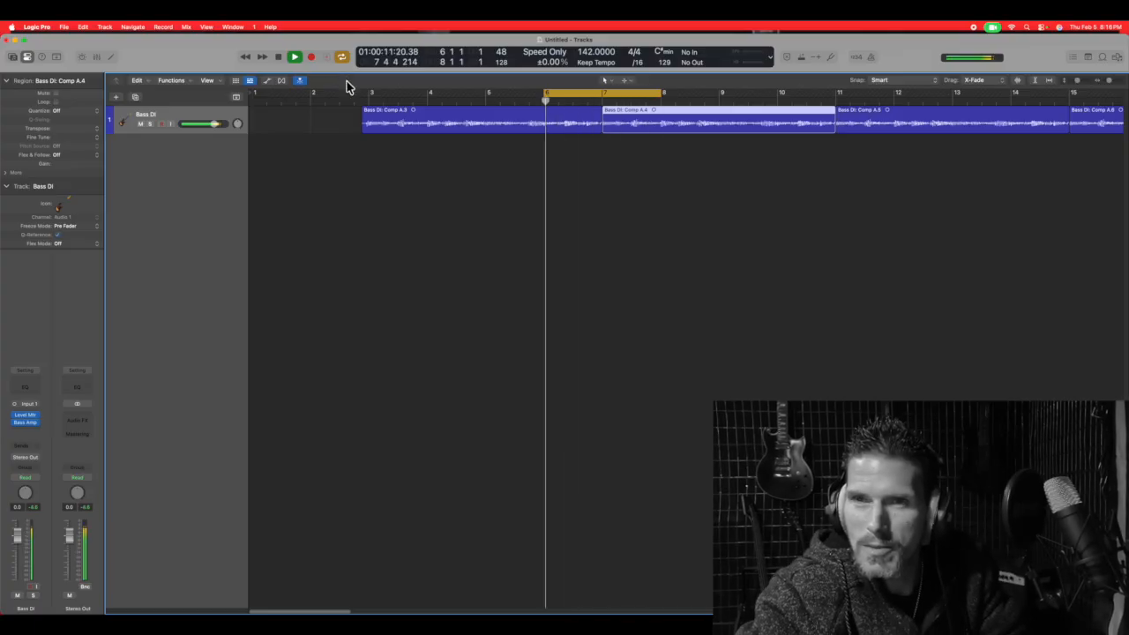
click(279, 57)
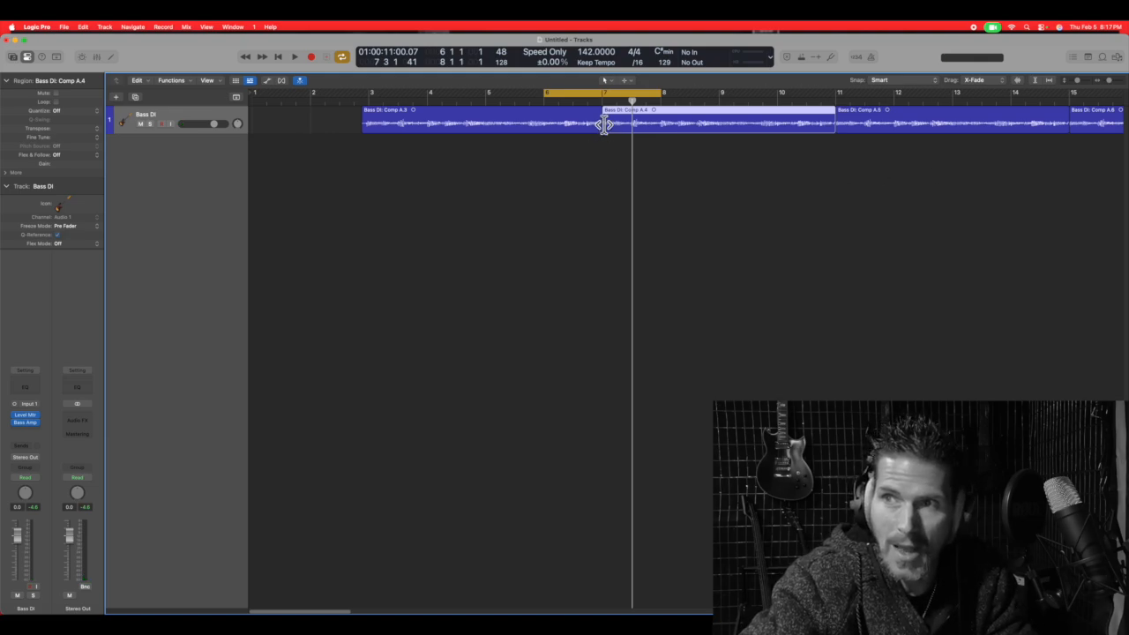
Step: Pull the second Bass DI region's start slightly ahead of bar 7 again and replay the join in the cycle range
drag(607, 127, 599, 122)
click(293, 58)
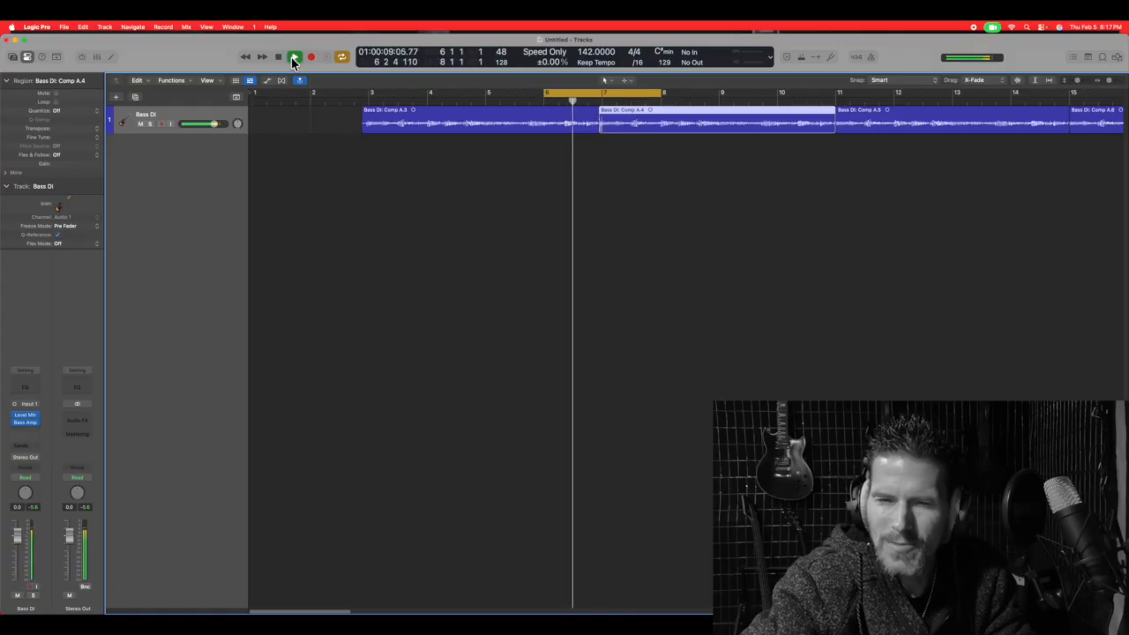
click(277, 55)
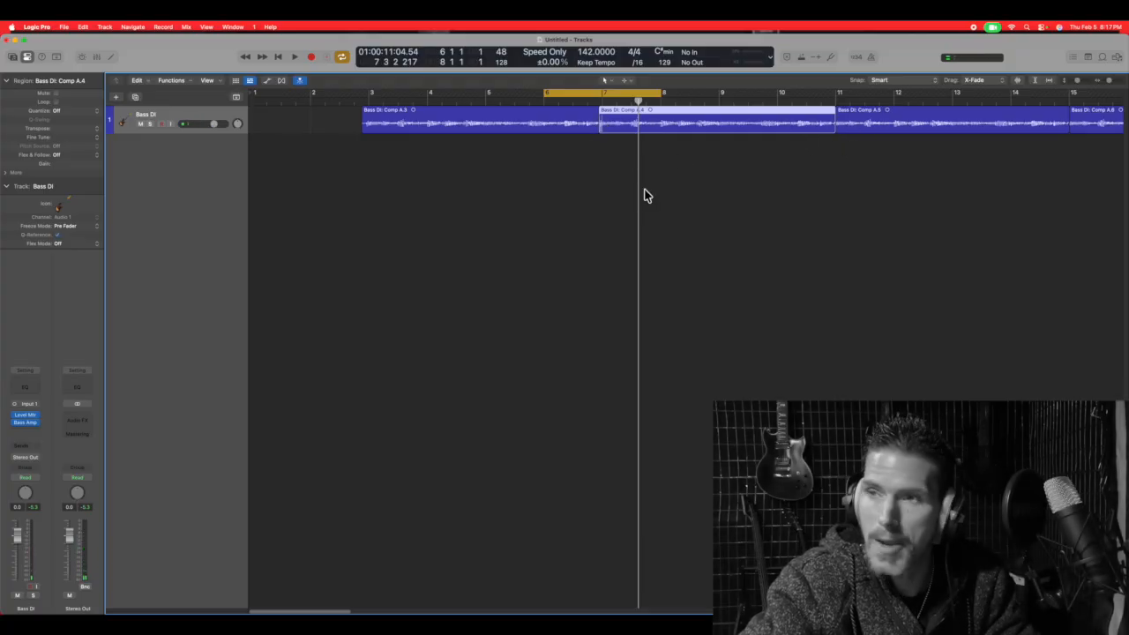
Step: Undo the last start trim and extend the starts of the last three Bass DI regions together to slightly before bars 7, 11 and 15
key(super+z)
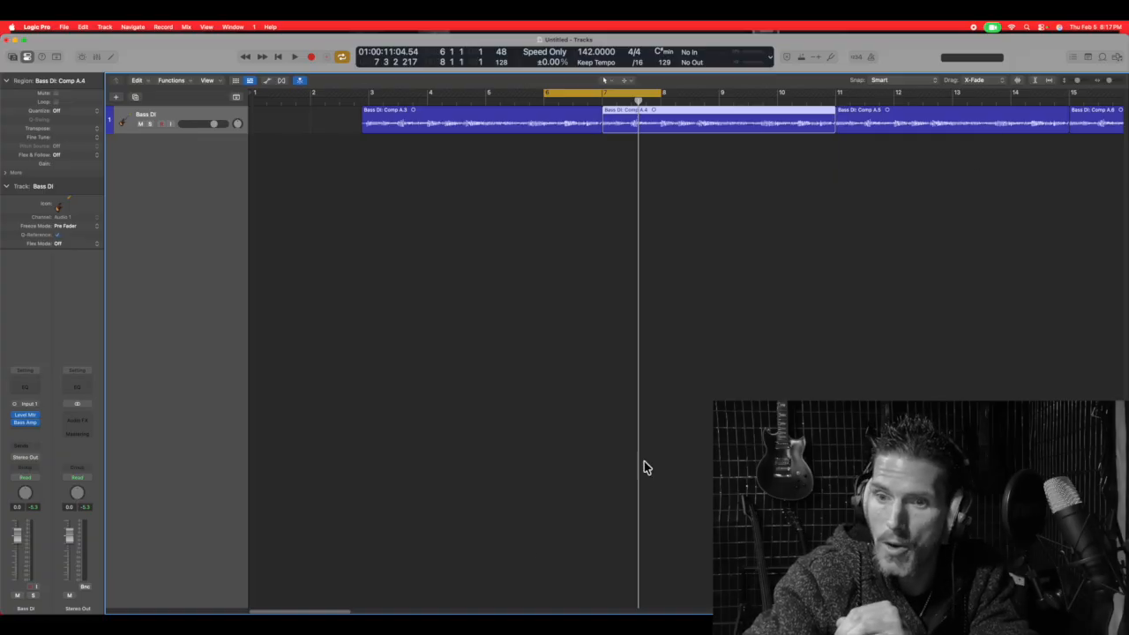
drag(340, 610, 377, 611)
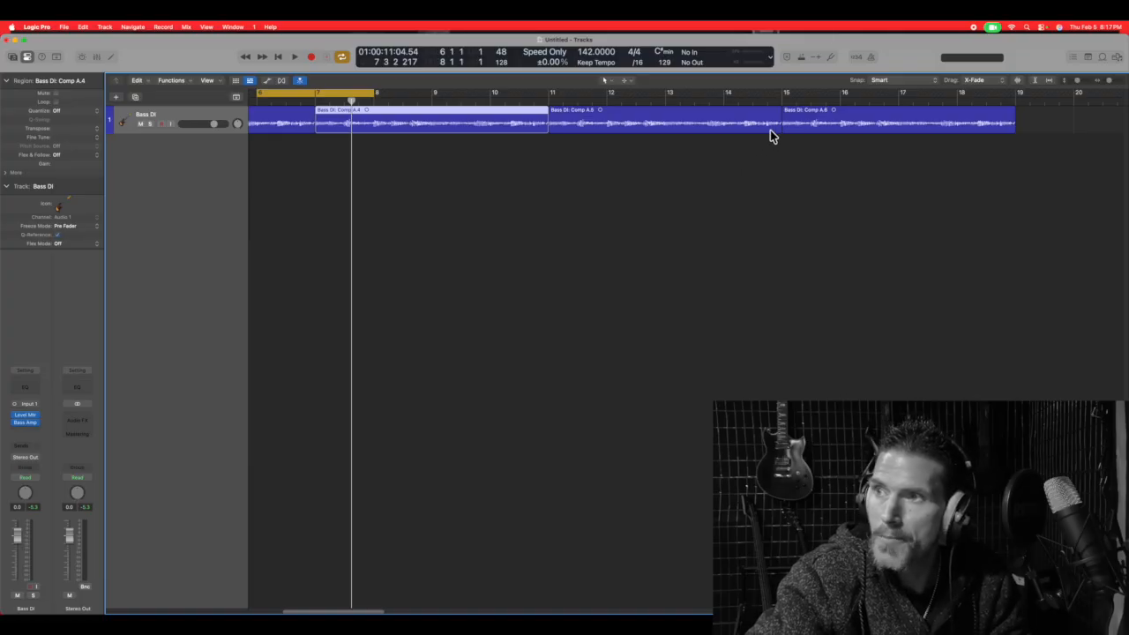
shift+click(865, 123)
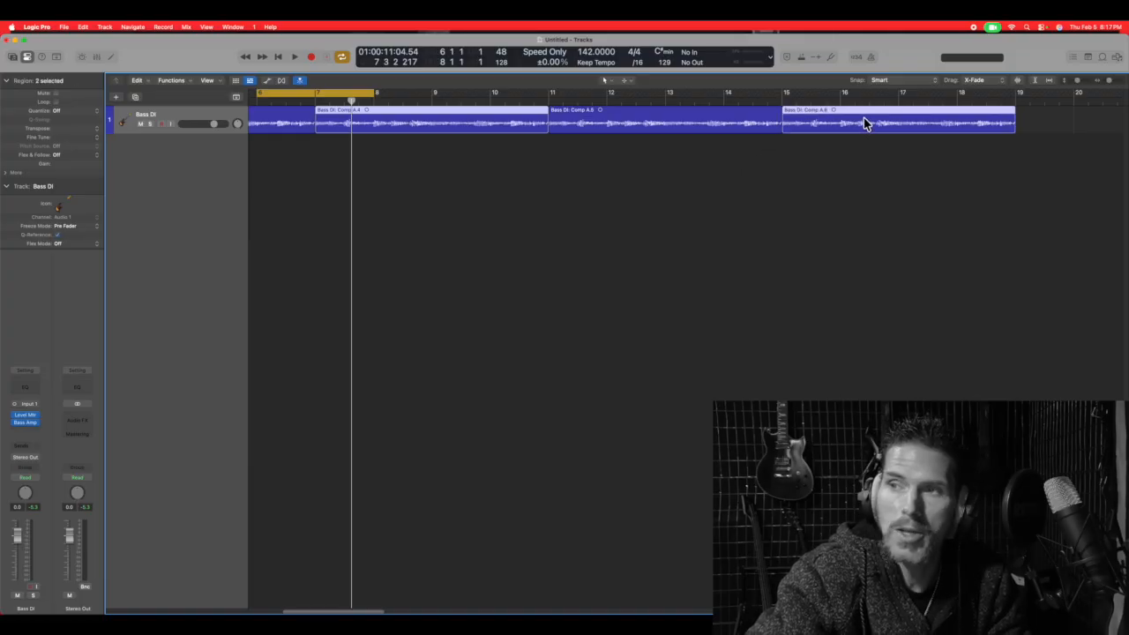
shift+click(737, 123)
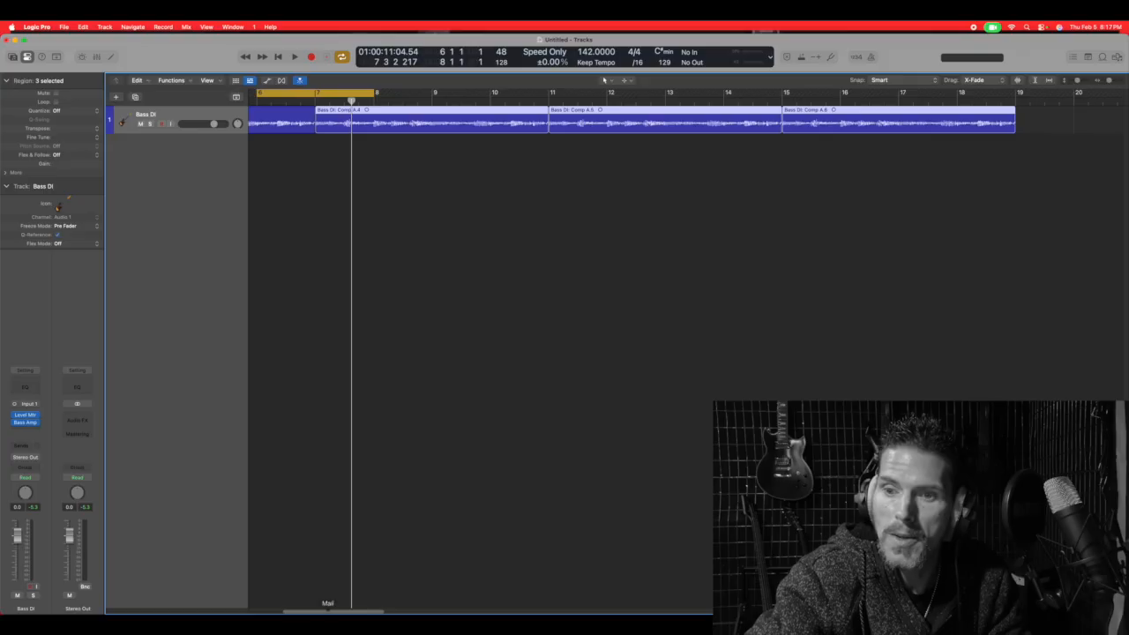
drag(325, 610, 322, 610)
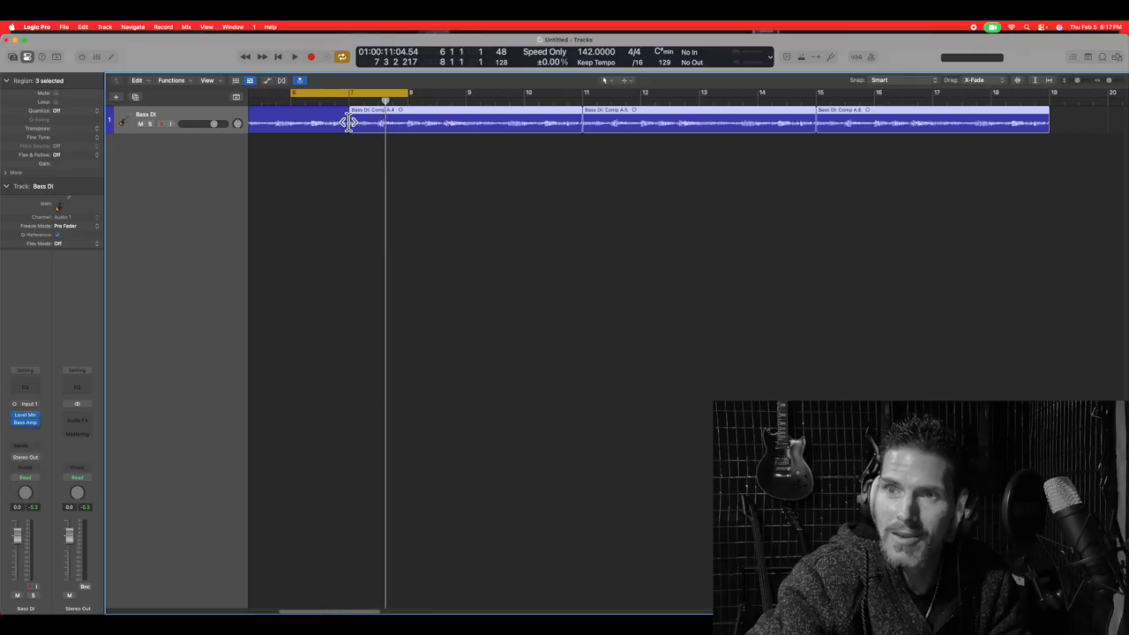
drag(351, 126, 347, 126)
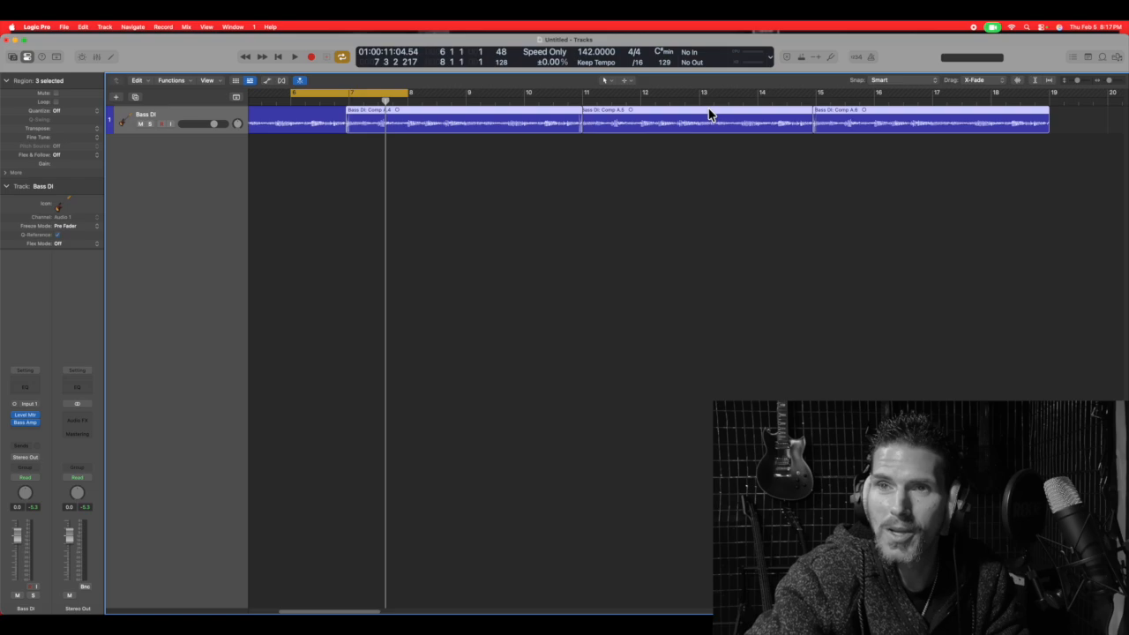
Step: Play the joins at bars 7, 11 and 15 in turn, switching the cycle range off, and stop playback
click(296, 57)
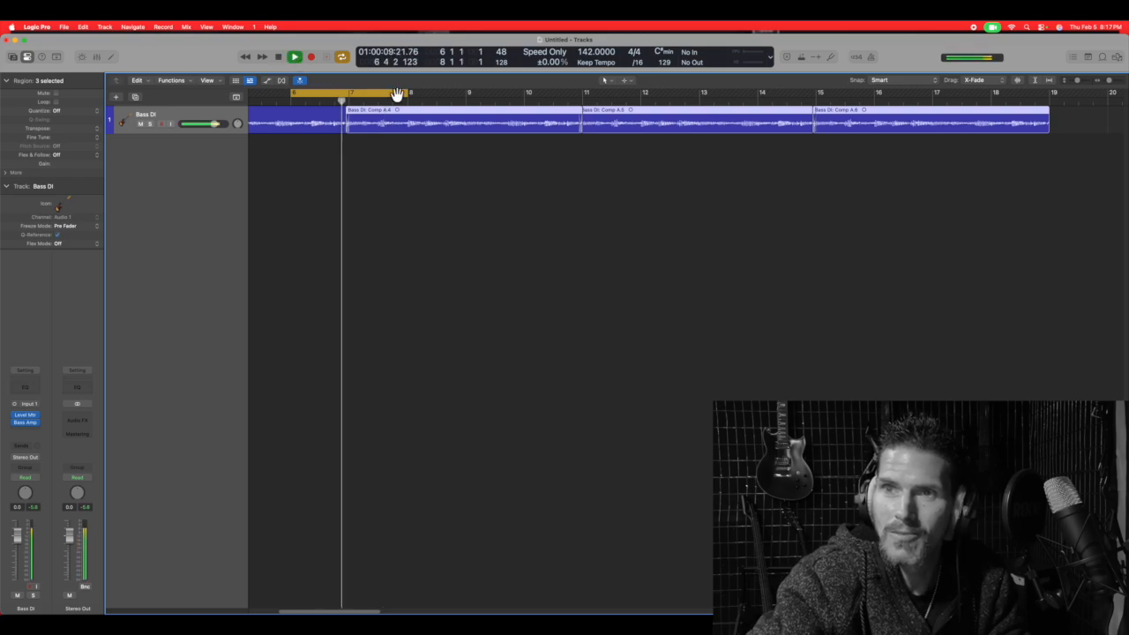
click(392, 95)
click(566, 97)
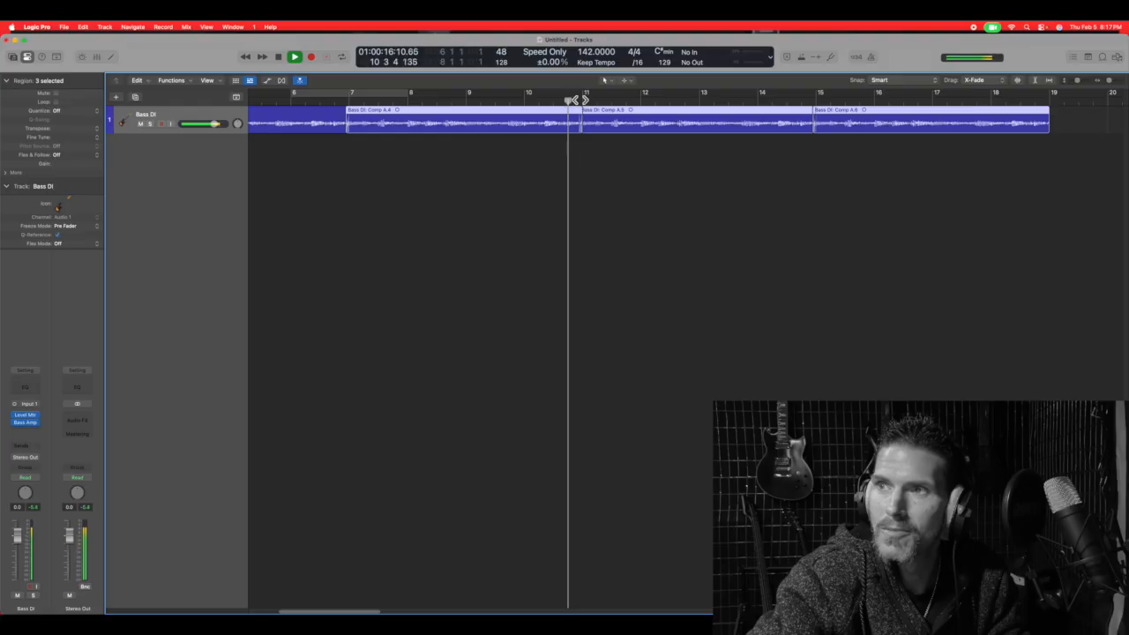
click(786, 98)
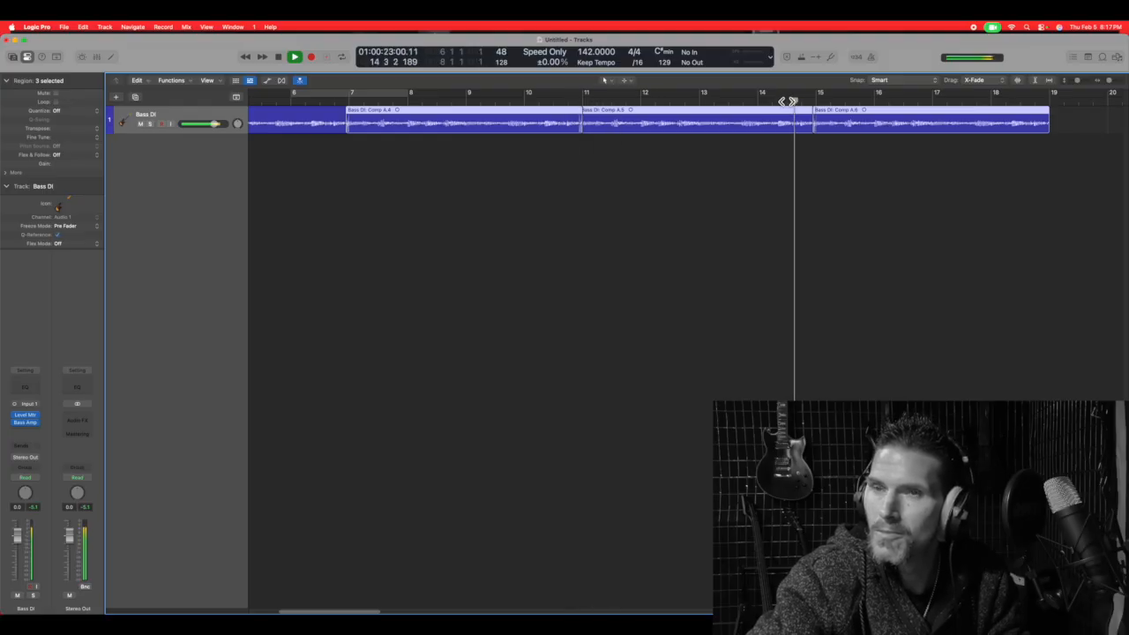
key(space)
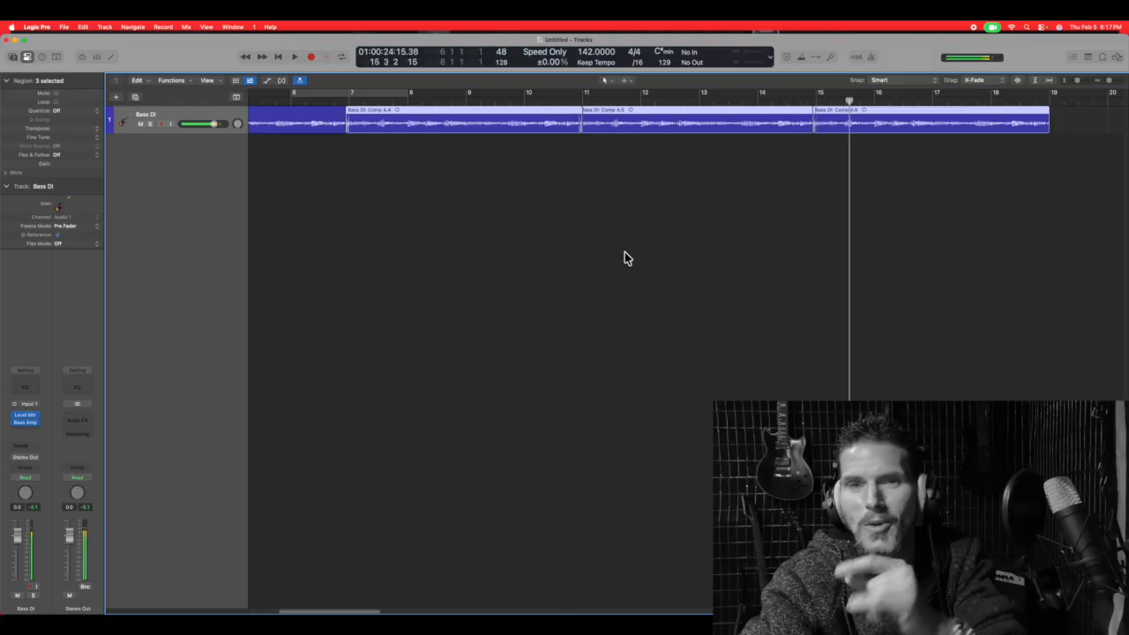